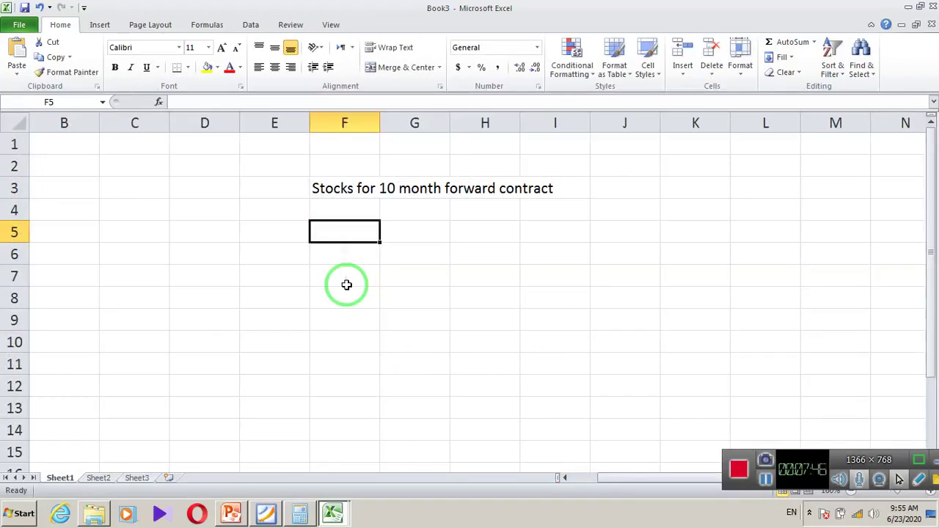
Enter the label "Time" in cell F5 and the value "10 months" in cell G5.
text(Time)
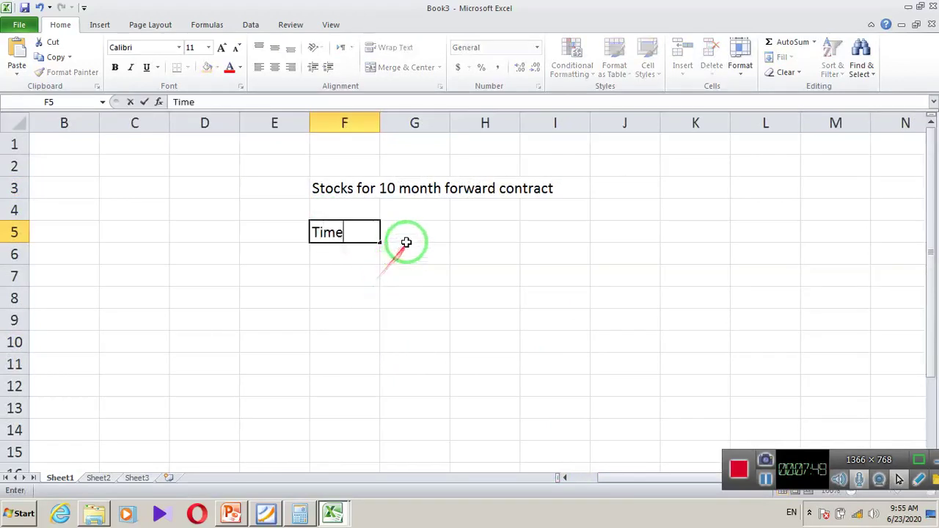
click(406, 242)
text(!0)
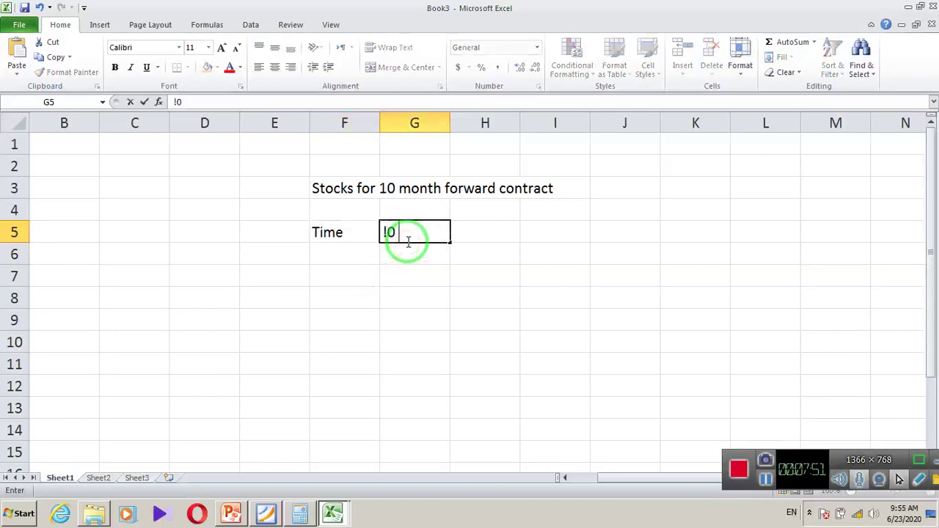
key(BackSpace)
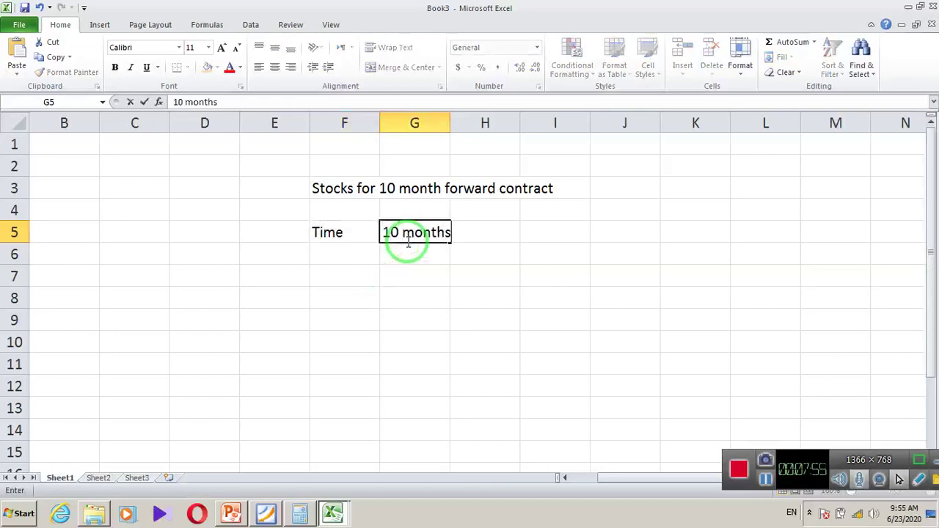
click(329, 249)
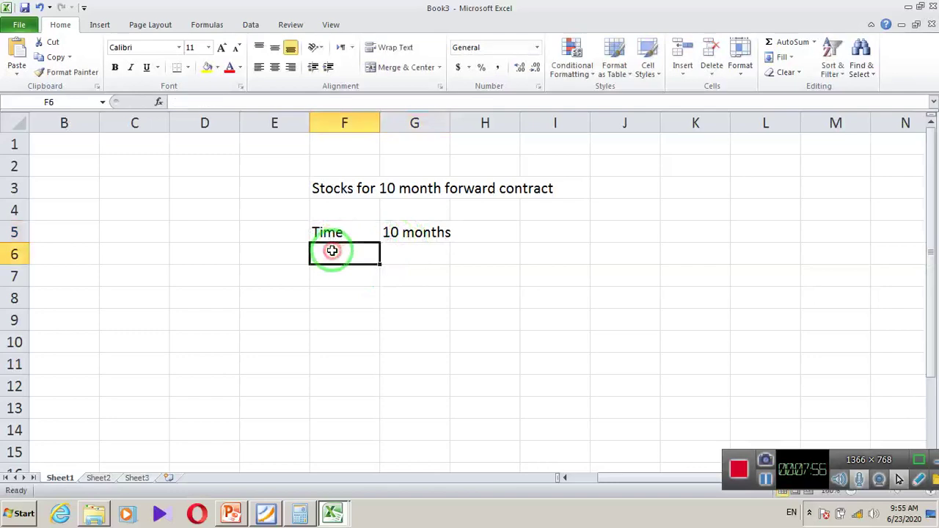
Consult the example slide in PowerPoint, return to Book3 in Excel and enter the label "Present price" in cell F6.
click(239, 511)
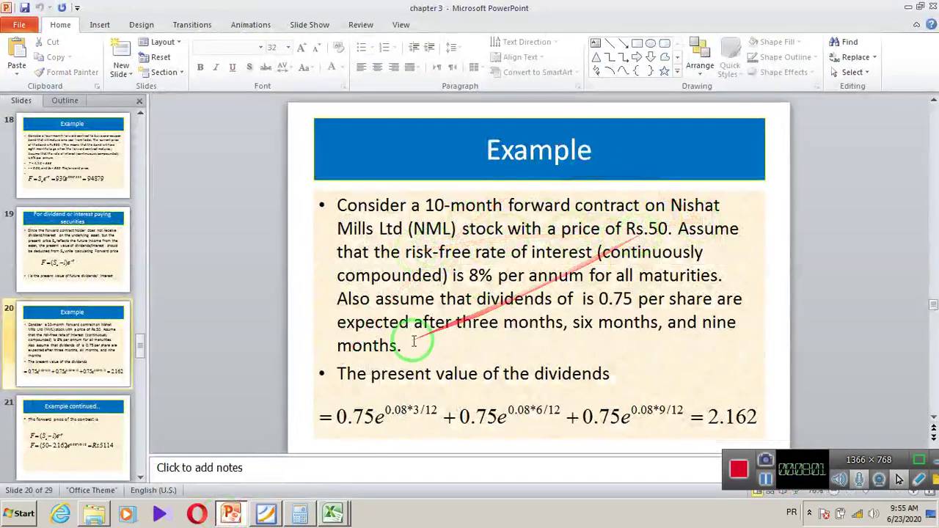
mouse_move(331, 505)
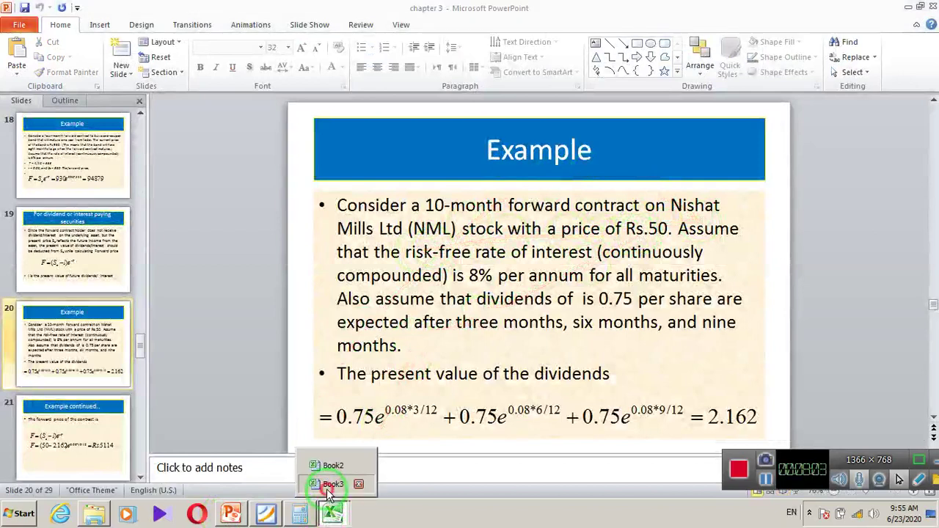
click(332, 484)
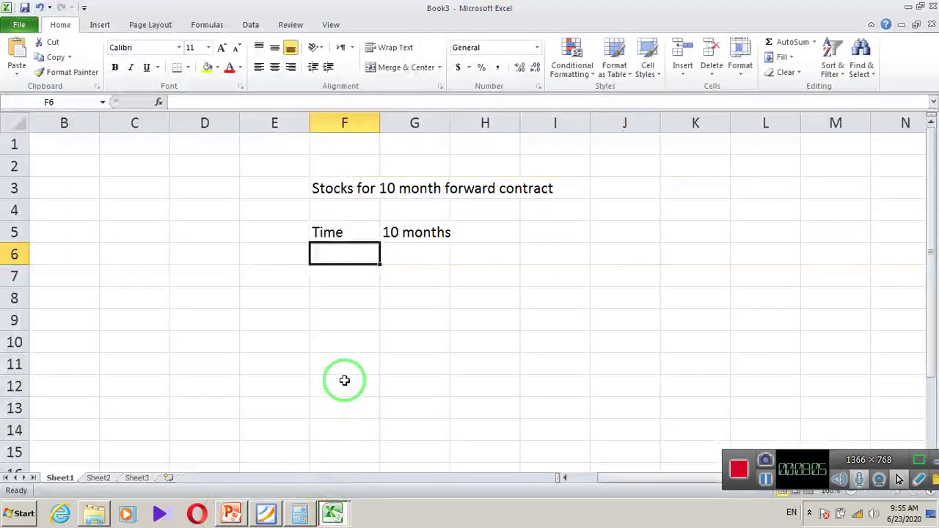
text(S)
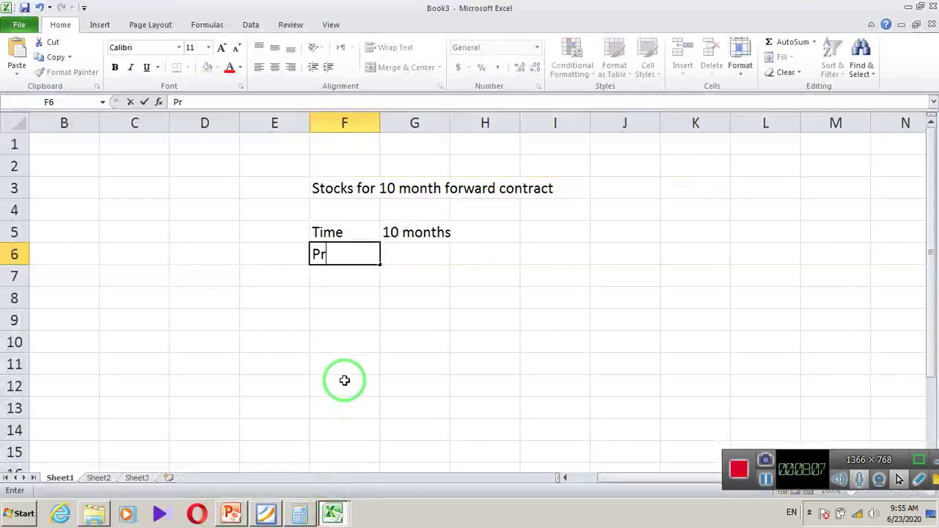
text(resesn)
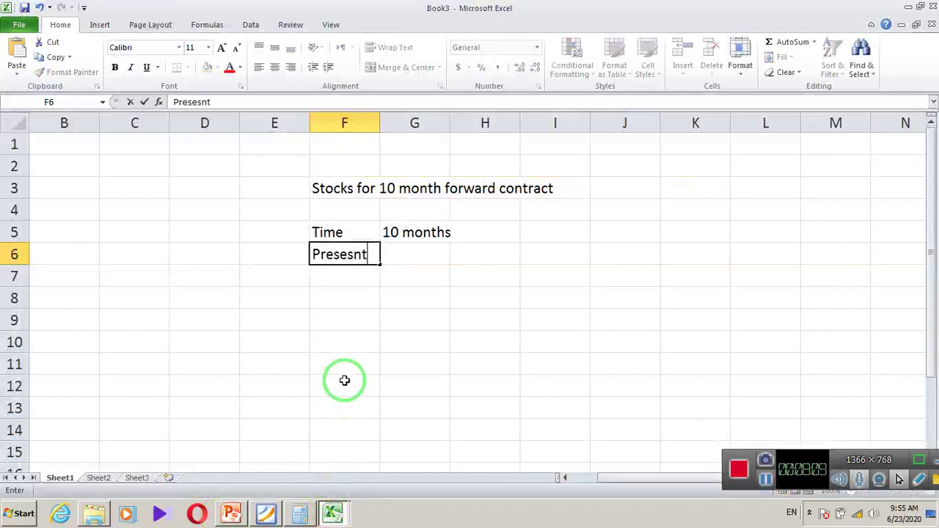
text(t pr)
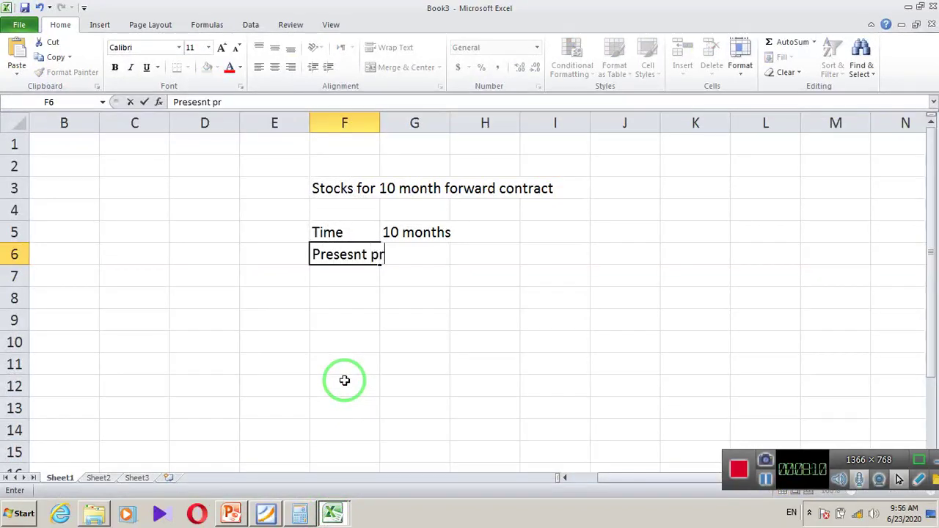
text(ice)
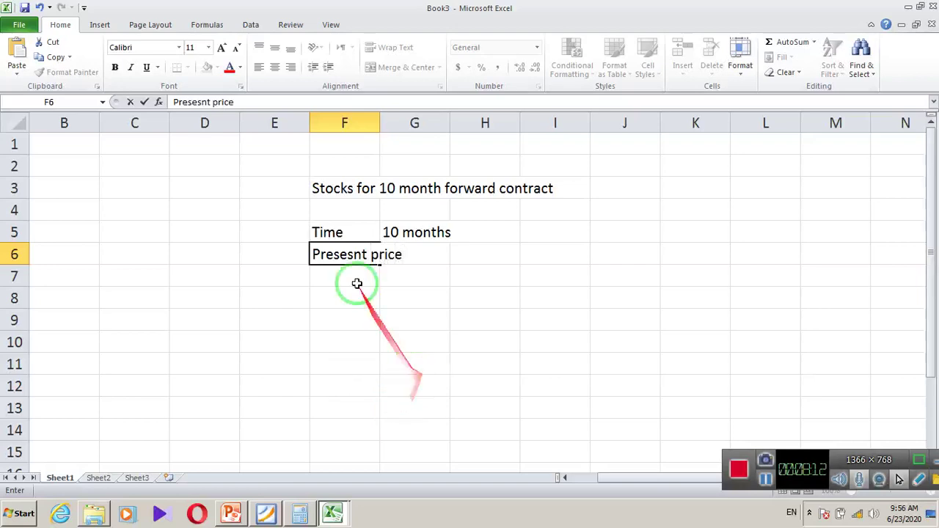
click(344, 253)
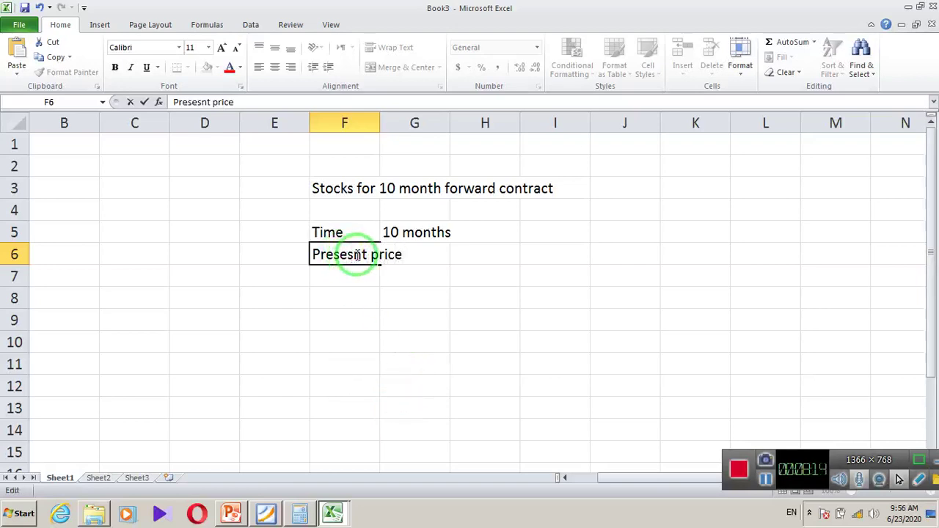
key(BackSpace)
click(396, 314)
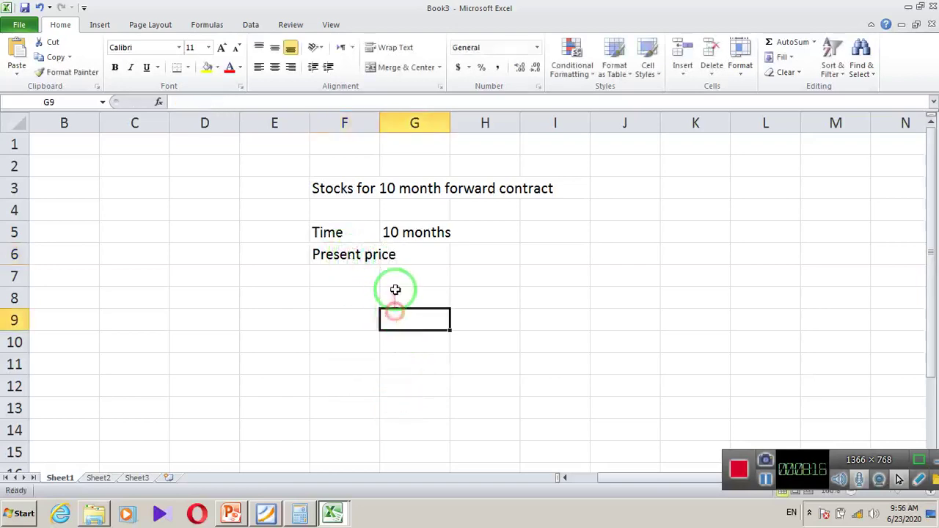
Widen column F to fit the "Present price" label and enter 50 in cell G6.
click(407, 254)
double_click(379, 123)
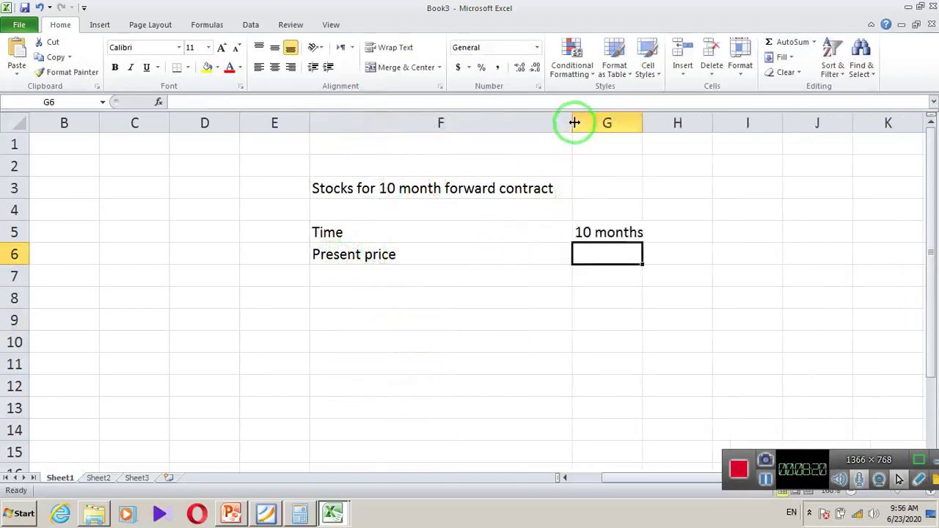
drag(572, 122, 401, 165)
click(431, 254)
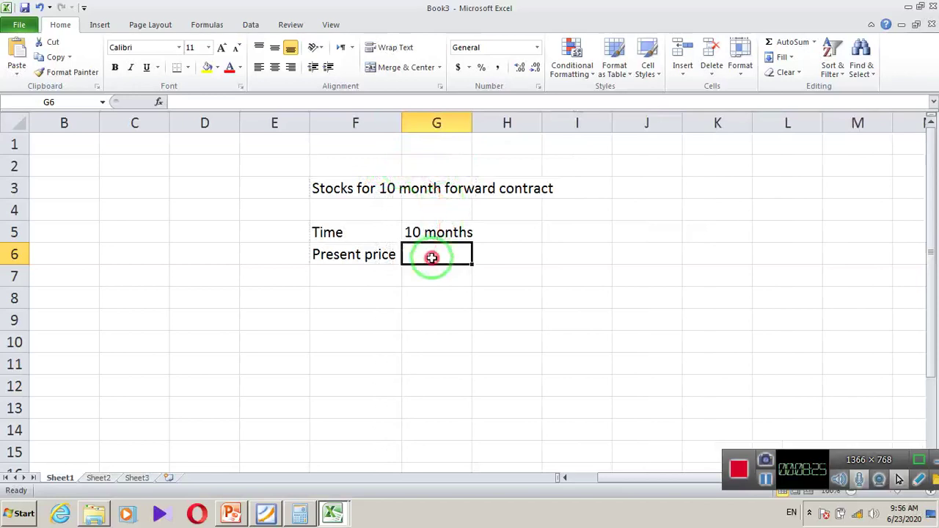
text(5)
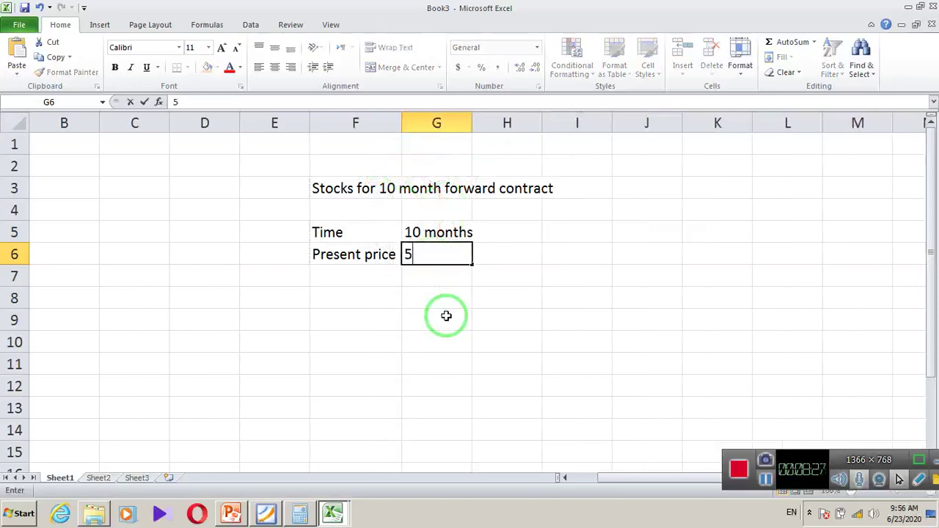
text(0)
click(398, 381)
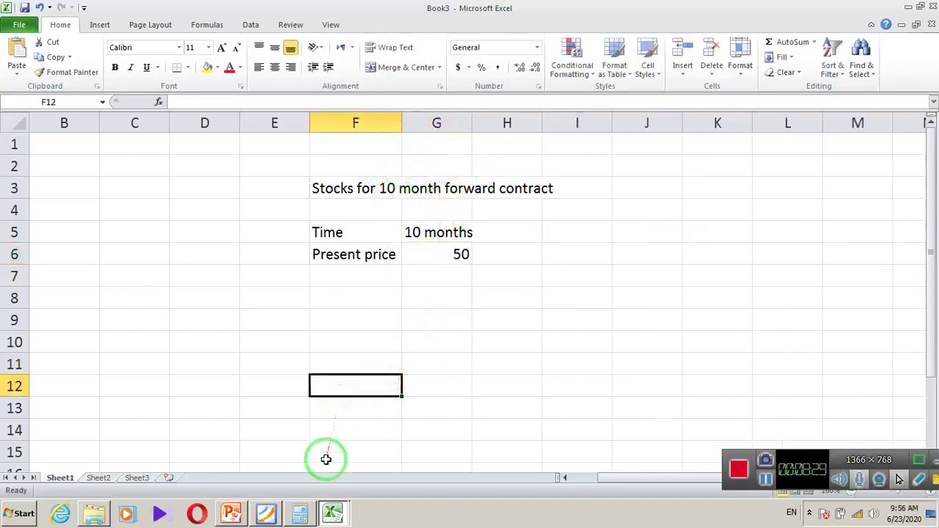
Check the example slide in PowerPoint, switch back to Book3 in Excel and enter "Interest rate" in cell F7.
mouse_move(272, 506)
click(232, 512)
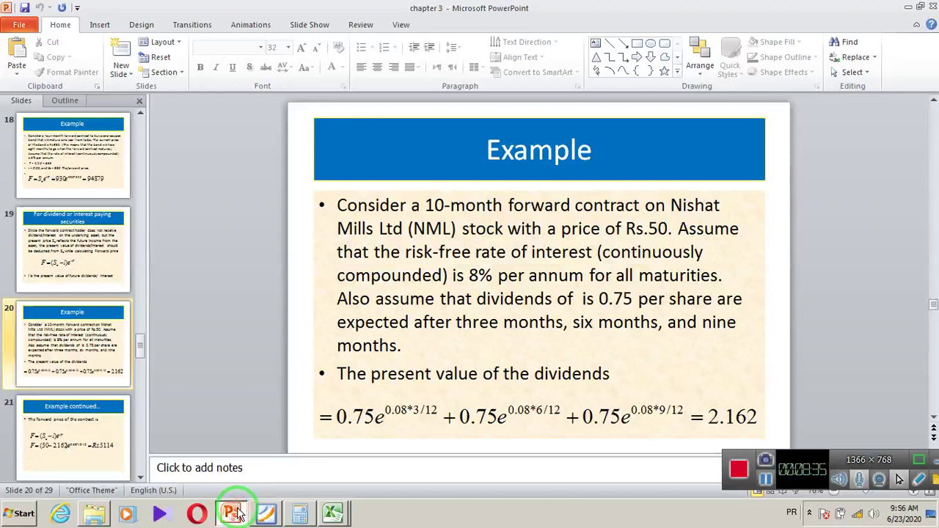
click(332, 513)
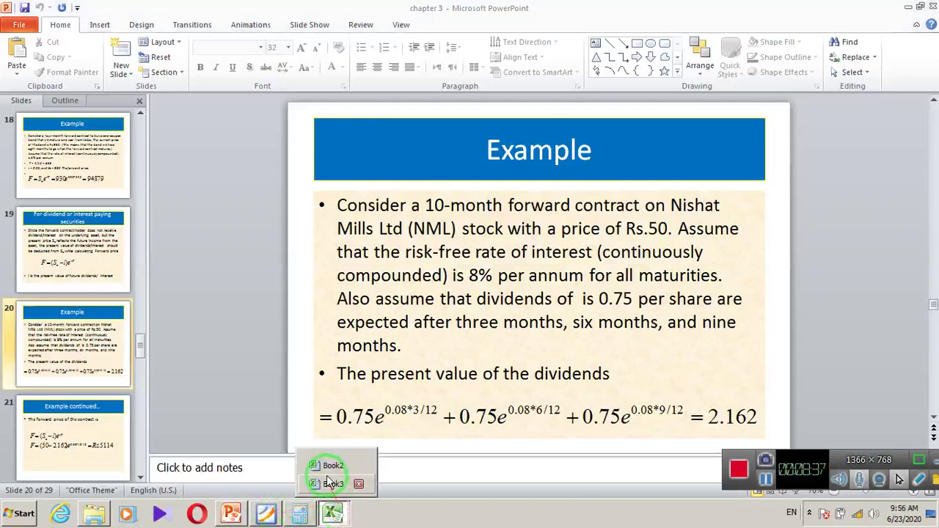
click(328, 484)
click(387, 278)
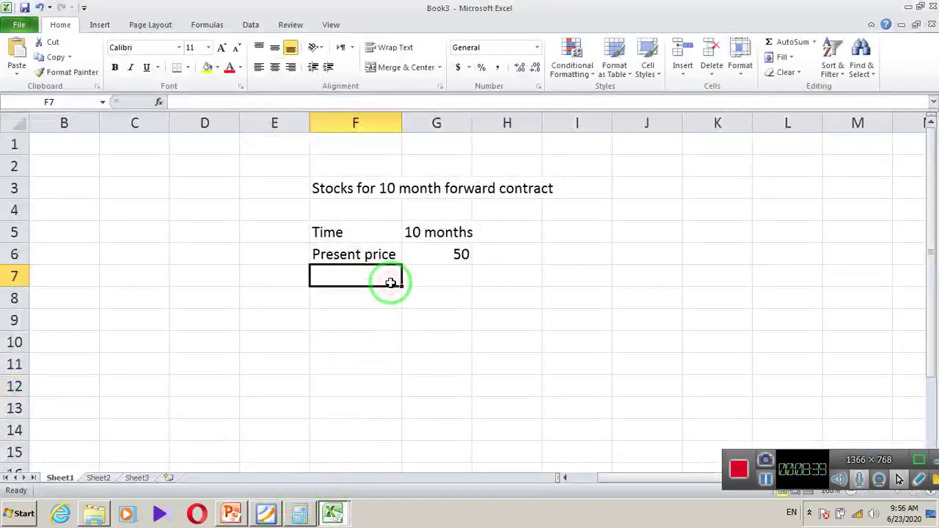
text(Inter)
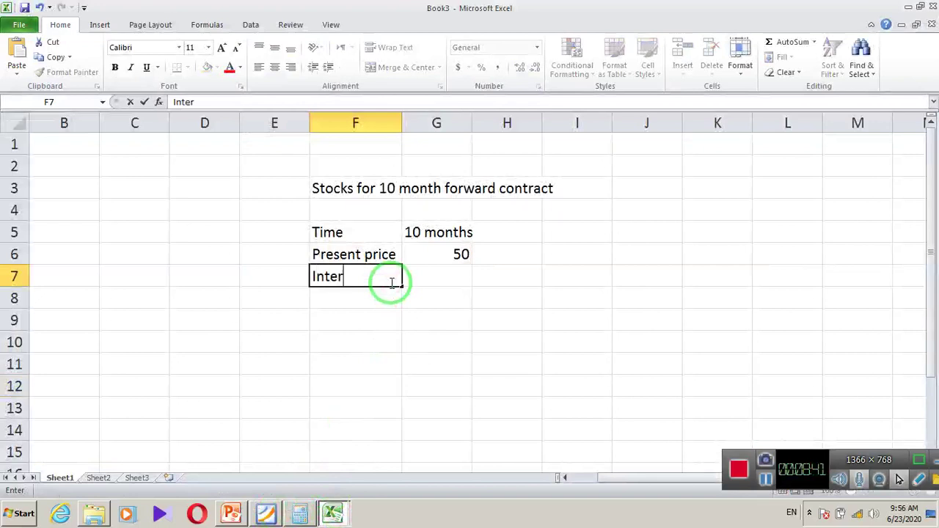
text(ex)
key(BackSpace)
text(s)
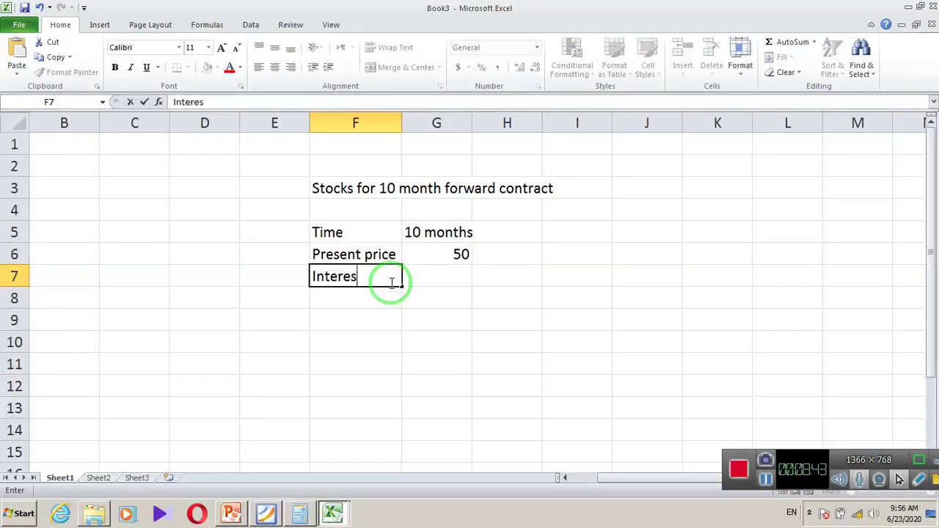
text(t rate)
Enter 8% as the interest rate in cell G7.
click(438, 283)
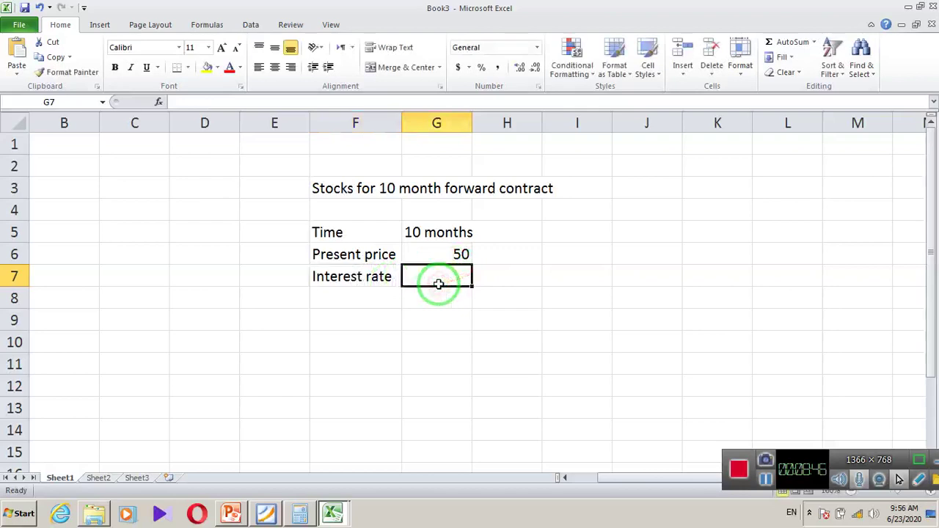
text(8)
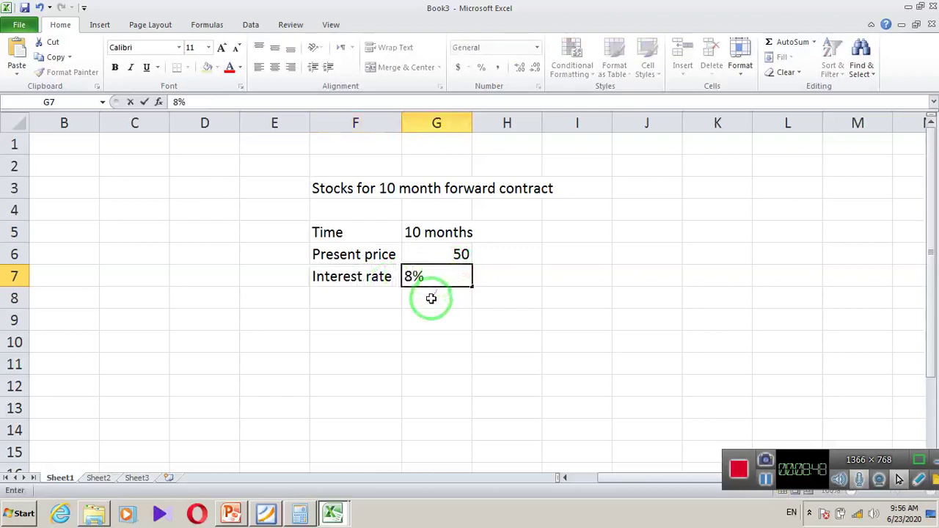
click(430, 300)
Look up the dividend on the PowerPoint example slide, return to Book3 in Excel and enter "Dividend per share" in cell F8.
click(348, 300)
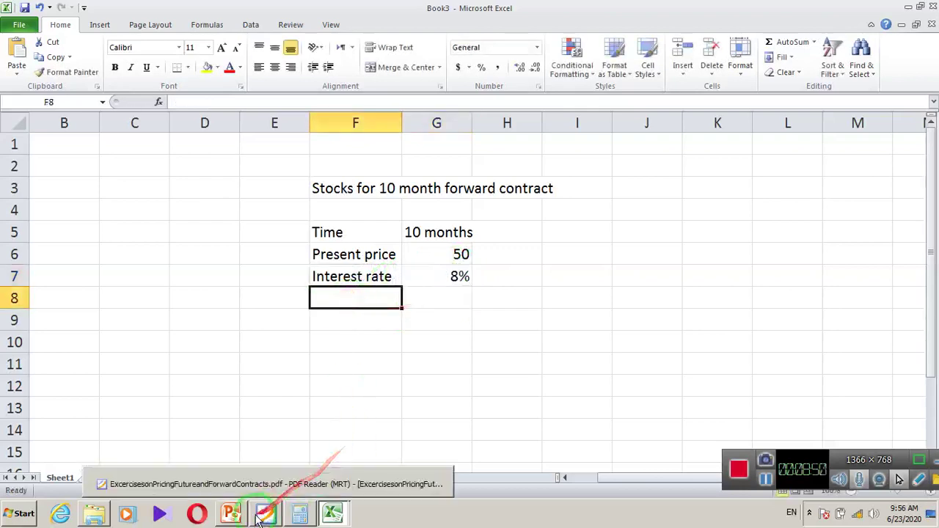
click(230, 513)
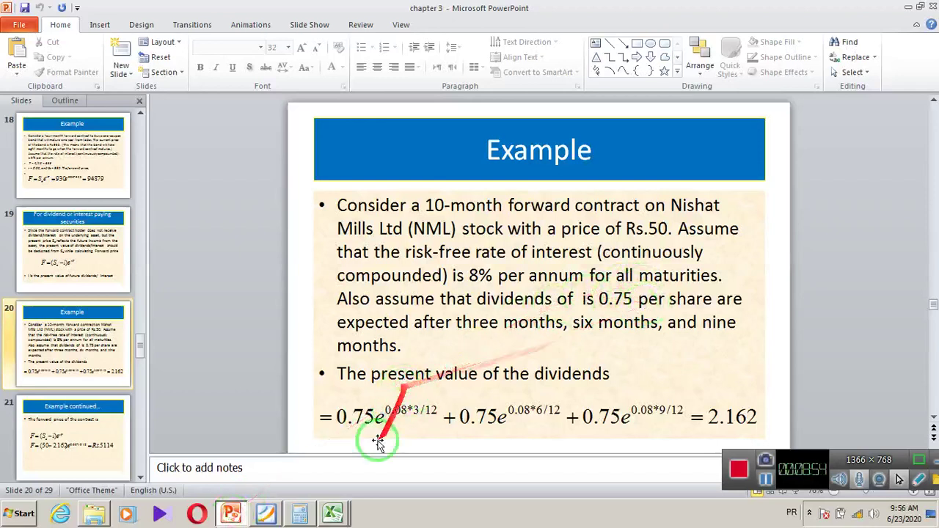
click(332, 516)
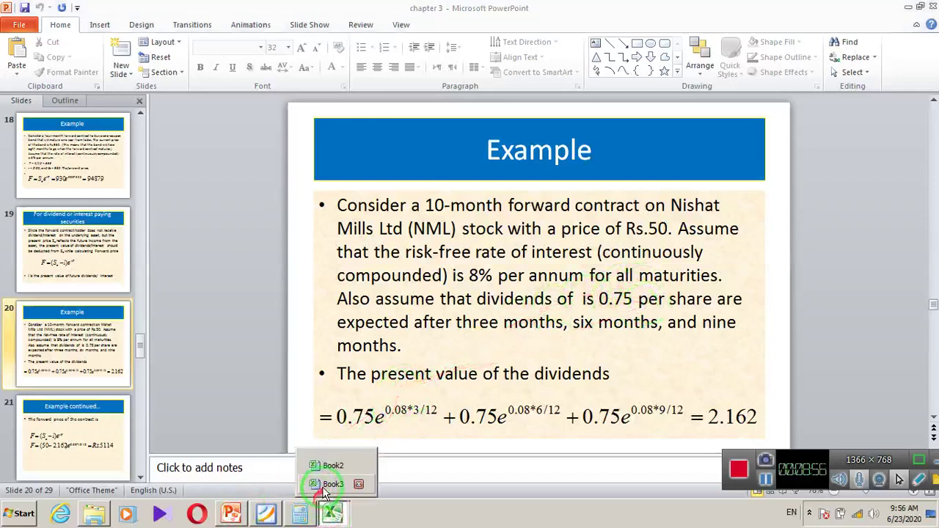
click(326, 483)
text(D)
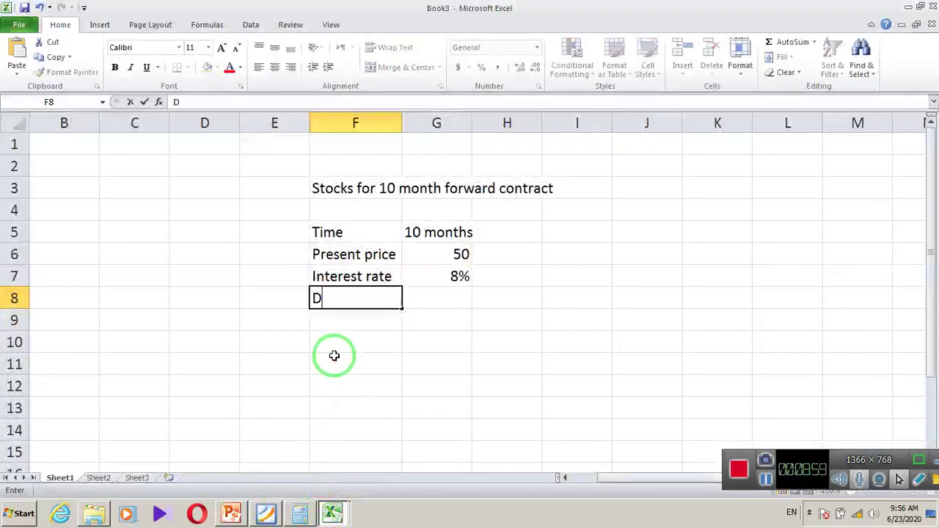
text(ivide)
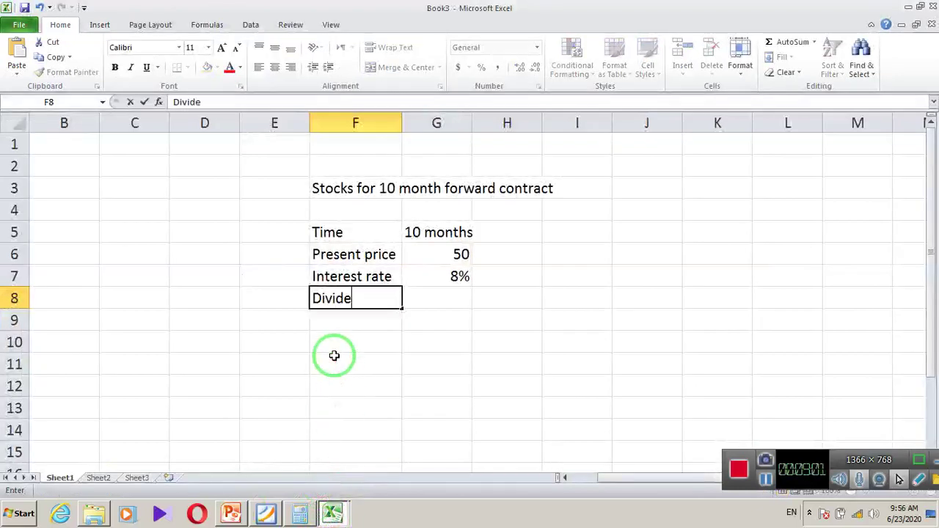
text(nd per share)
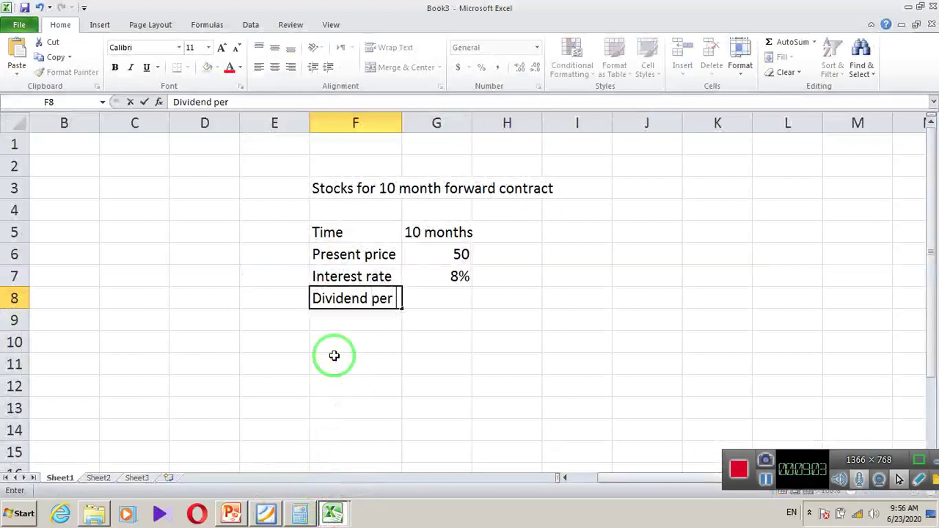
click(409, 367)
Widen column F to fit the "Dividend per share" label and enter 0.75 in cell G8.
drag(403, 125, 434, 123)
click(492, 299)
text(0)
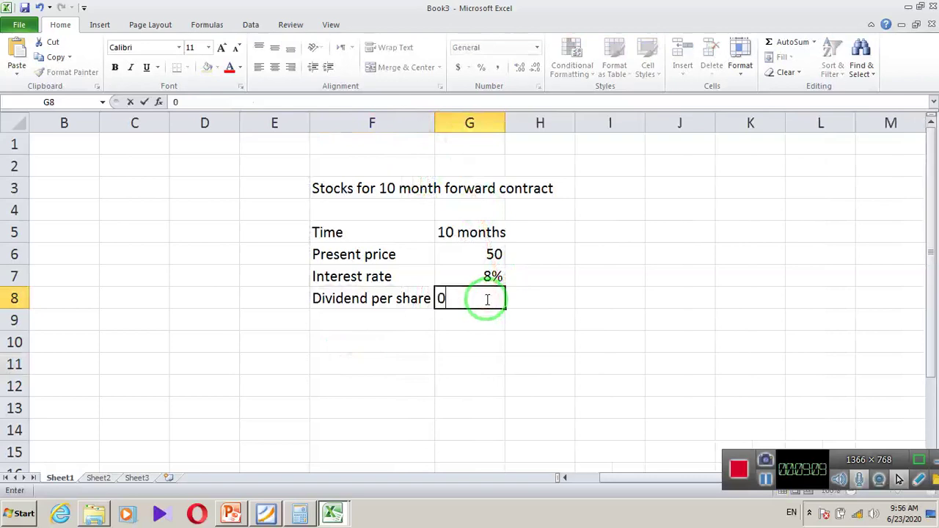
text(.75)
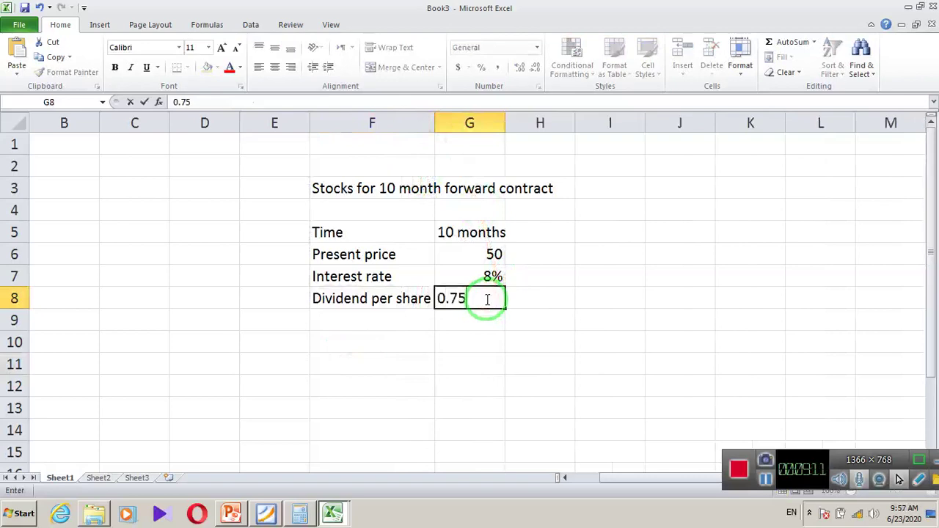
click(439, 371)
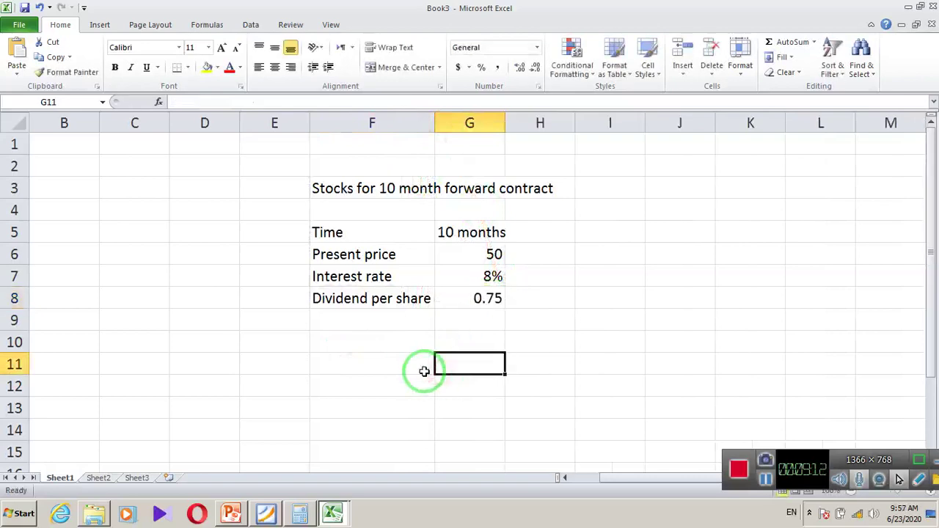
Check the dividend timing on the PowerPoint example slide, return to Book3 in Excel and enter "dividends paid in" in cell E11.
click(231, 513)
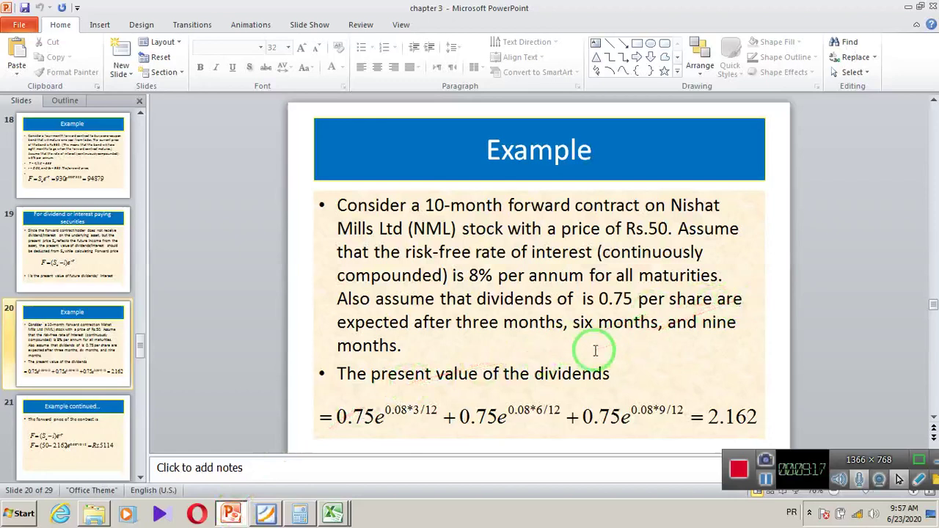
click(331, 507)
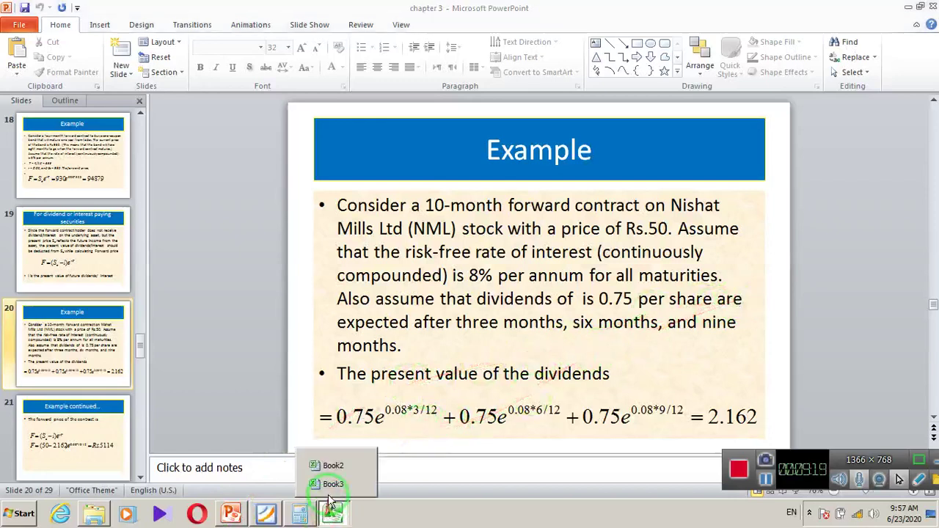
click(333, 484)
click(601, 254)
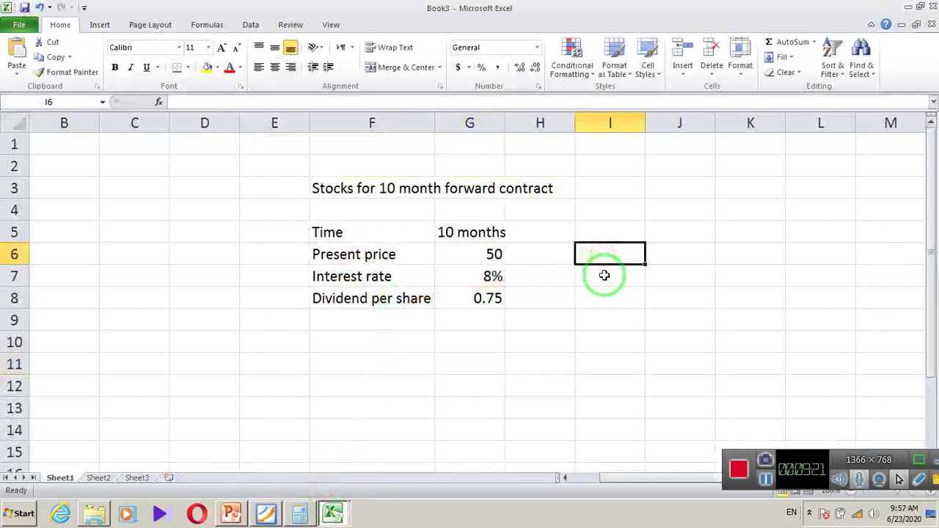
click(600, 292)
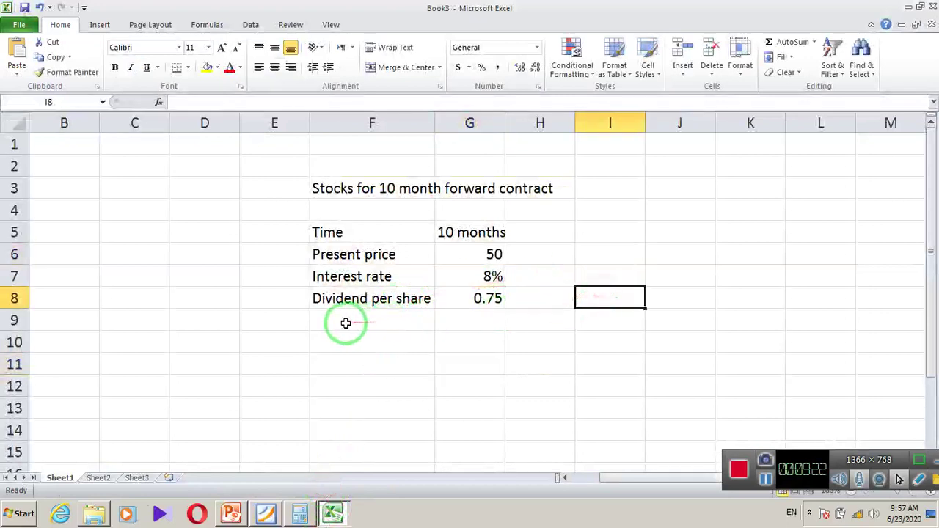
click(253, 363)
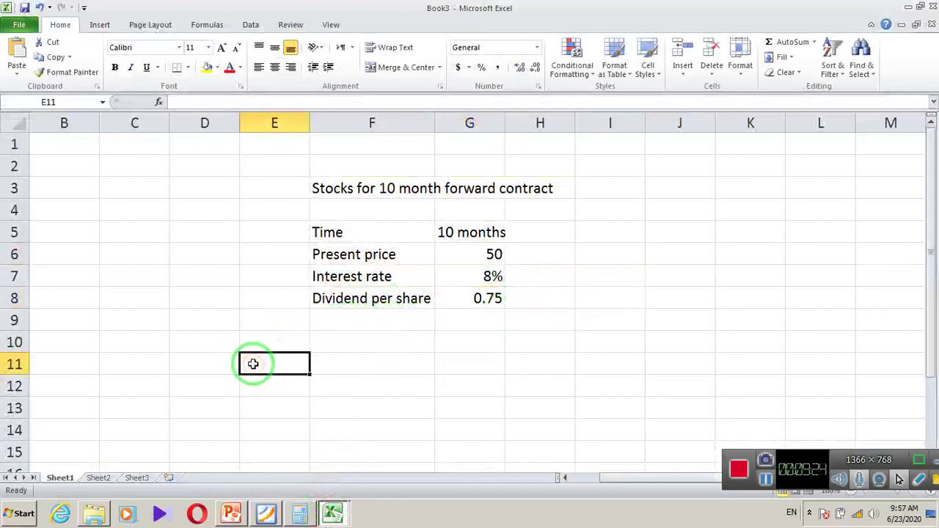
text(Di)
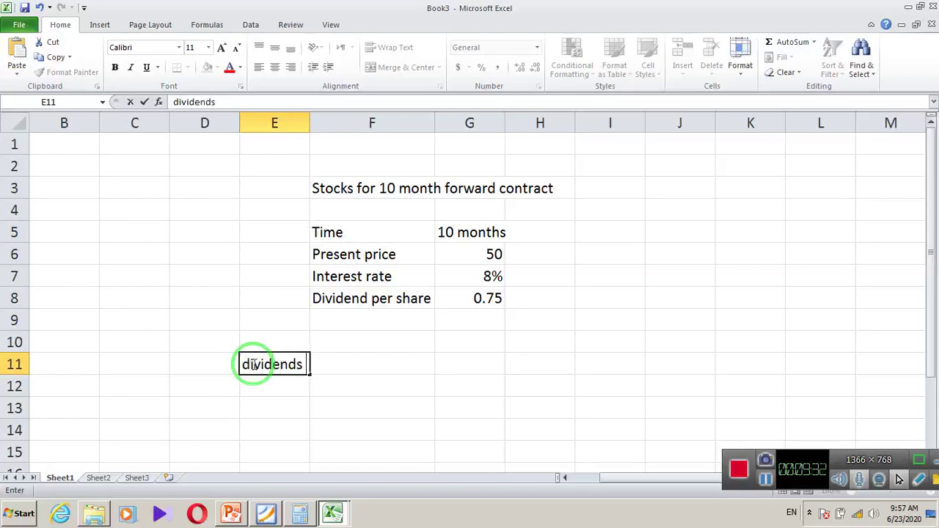
text(vidends paid)
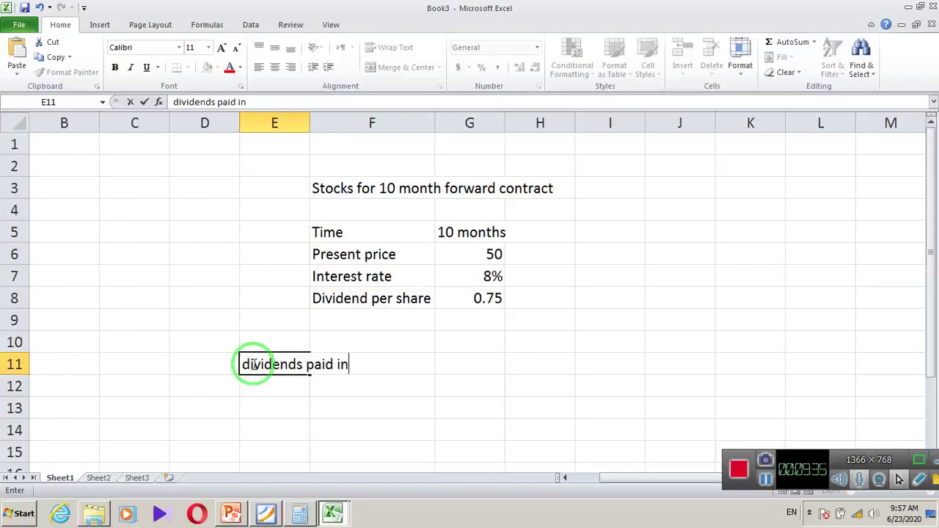
text( in)
click(285, 411)
Enter the dividend dates "3 months", "6 month" and "9 month" in cells G11, H11 and I11.
click(479, 365)
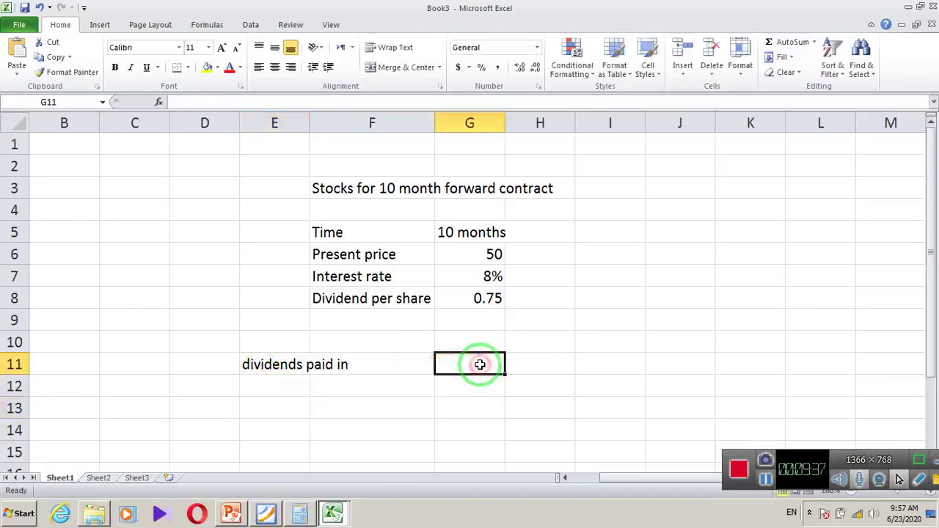
text(3)
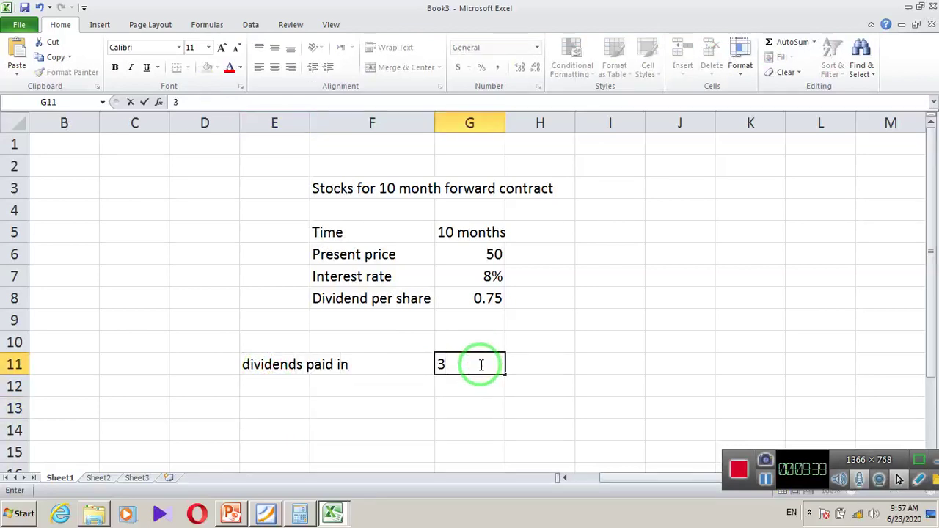
text( months)
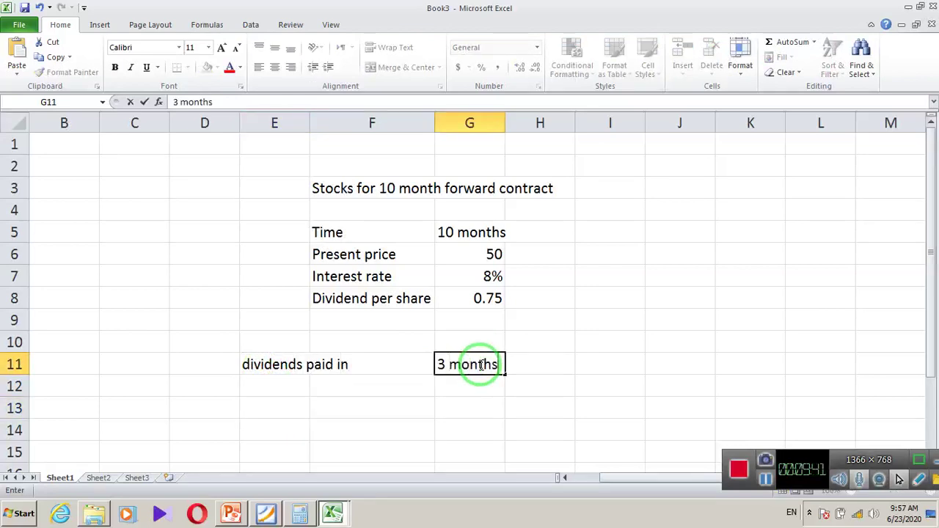
key(Tab)
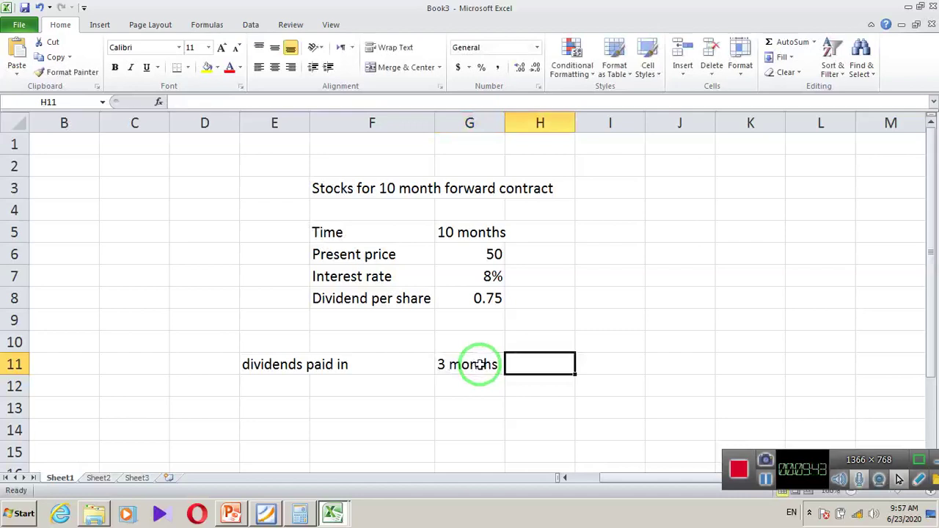
text(6 month)
key(Tab)
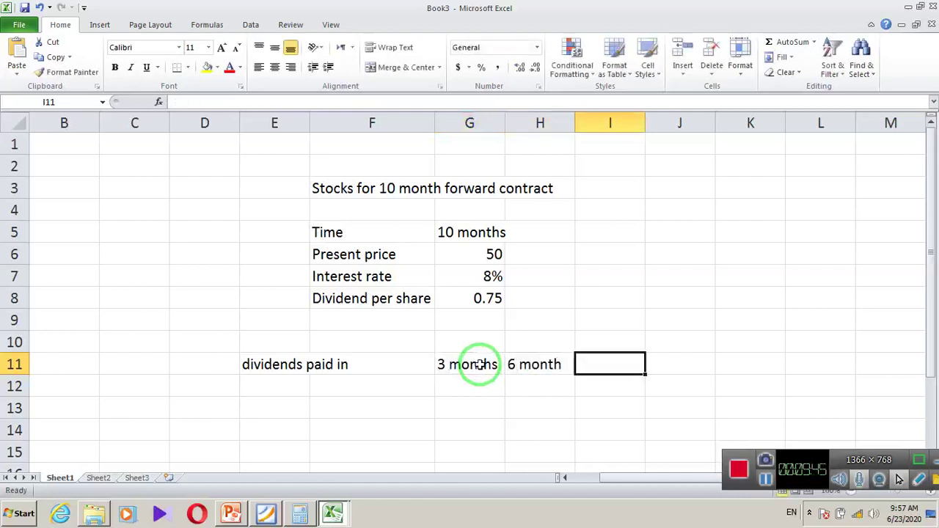
text(9 month)
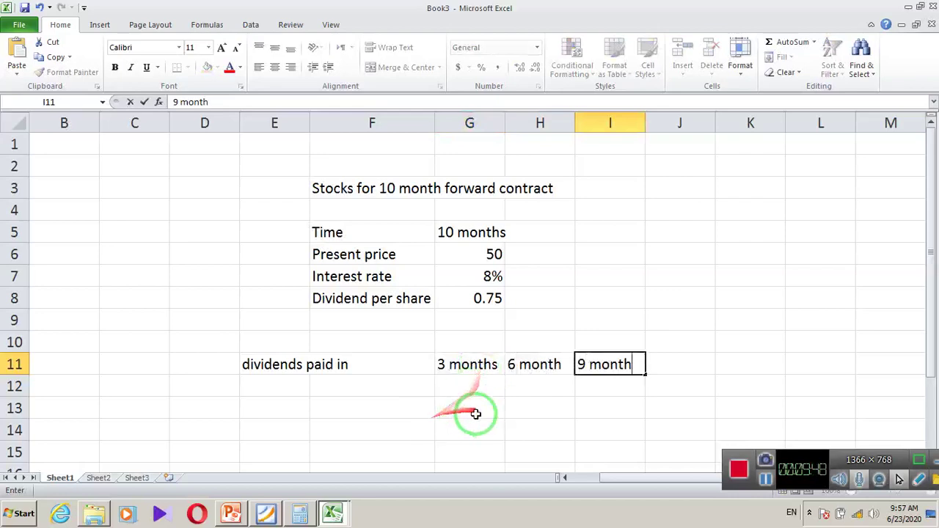
click(479, 409)
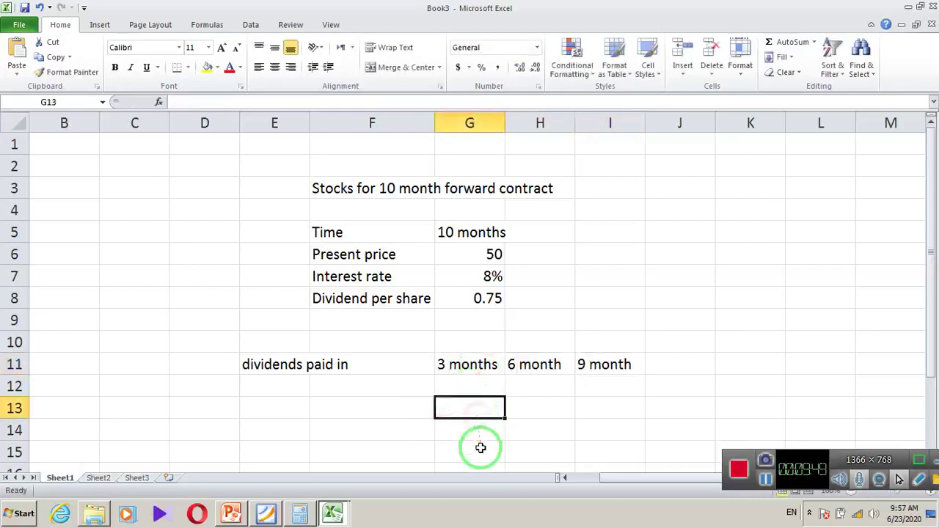
Enter the label "Forward price" in cell F9 and a "?" placeholder in cell G9.
scroll(480, 425, down, 1)
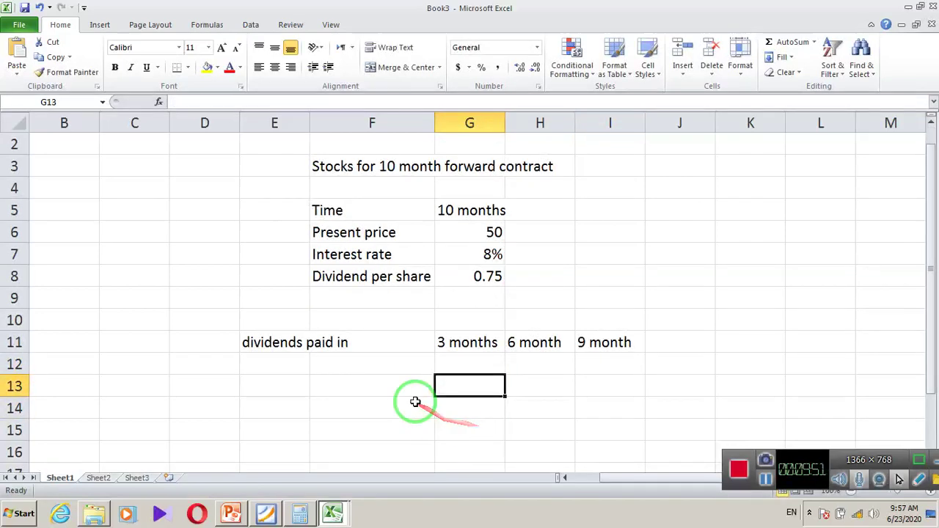
click(371, 307)
text(F)
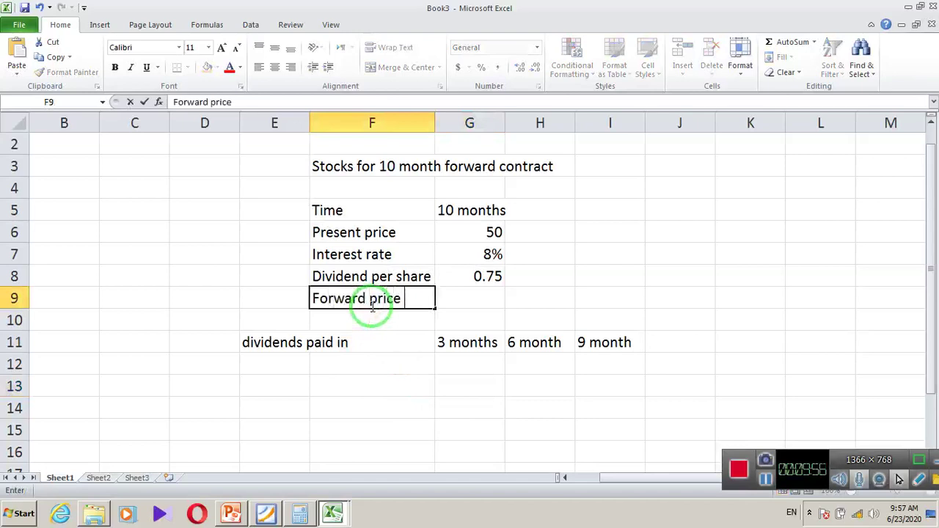
text(orward price)
click(471, 300)
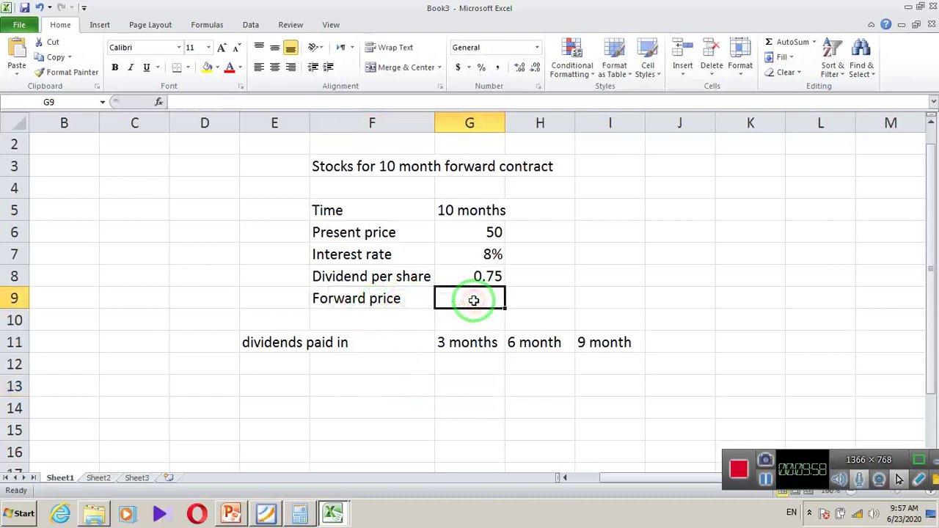
text(?)
click(452, 383)
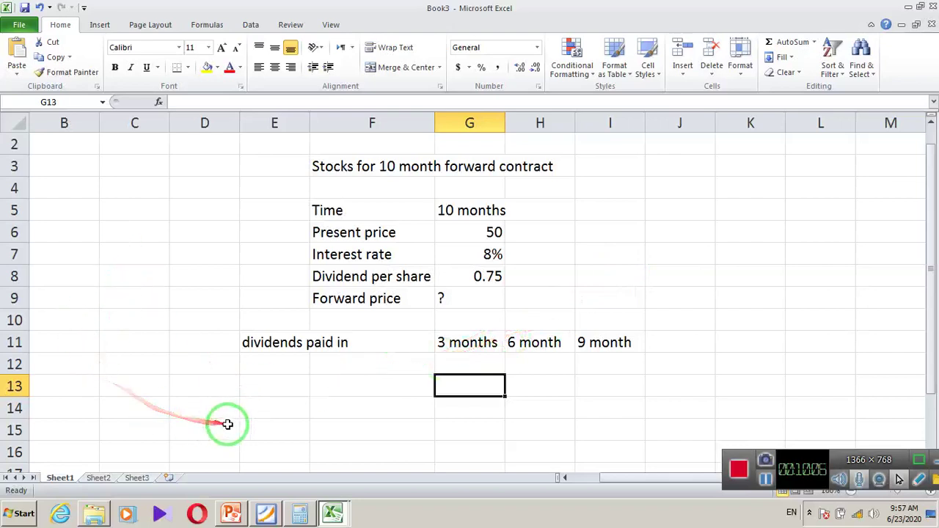
Write the forward price formula as plain text, "F= (S - I)er.t", in cell E15.
click(265, 430)
text(F= (S - I)er)
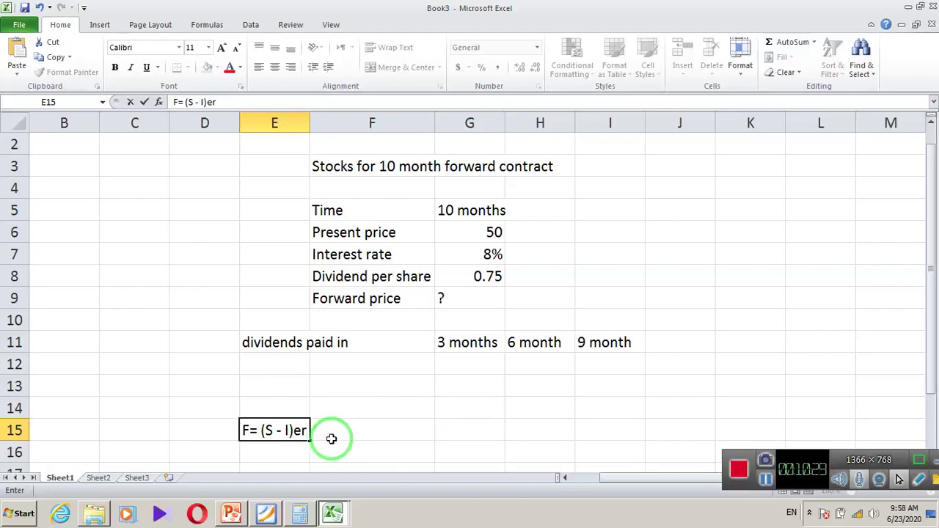
text(.t)
click(336, 447)
click(294, 446)
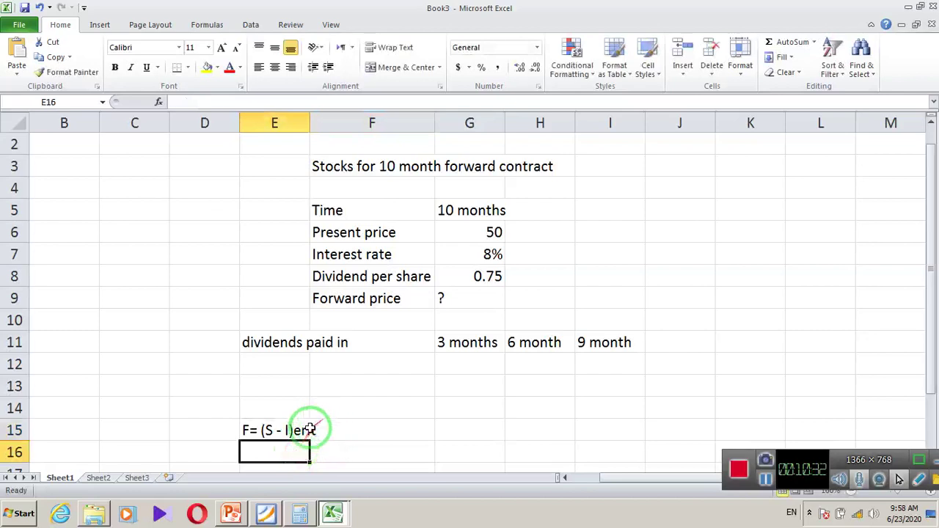
click(306, 430)
click(316, 430)
click(299, 430)
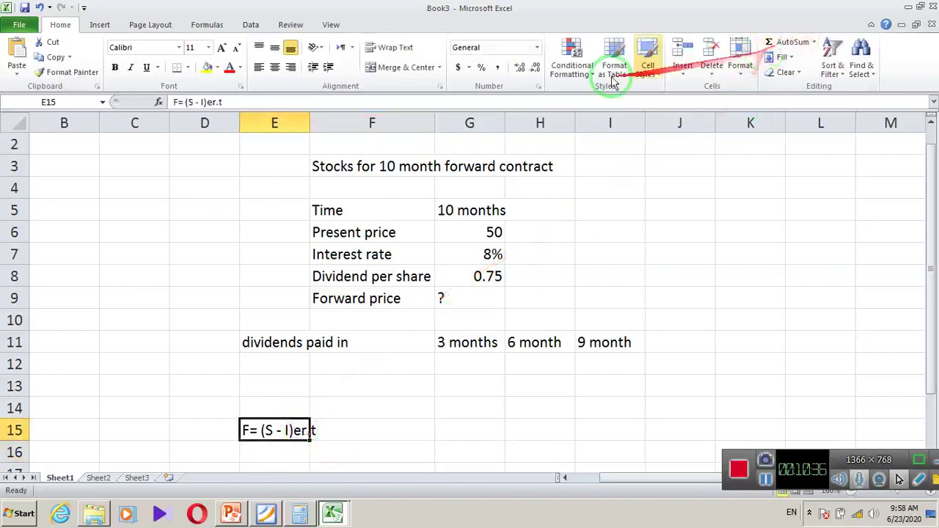
Insert the Area of Circle equation and place its widened box below the dividend dates, around row 14 from column G to I.
click(100, 24)
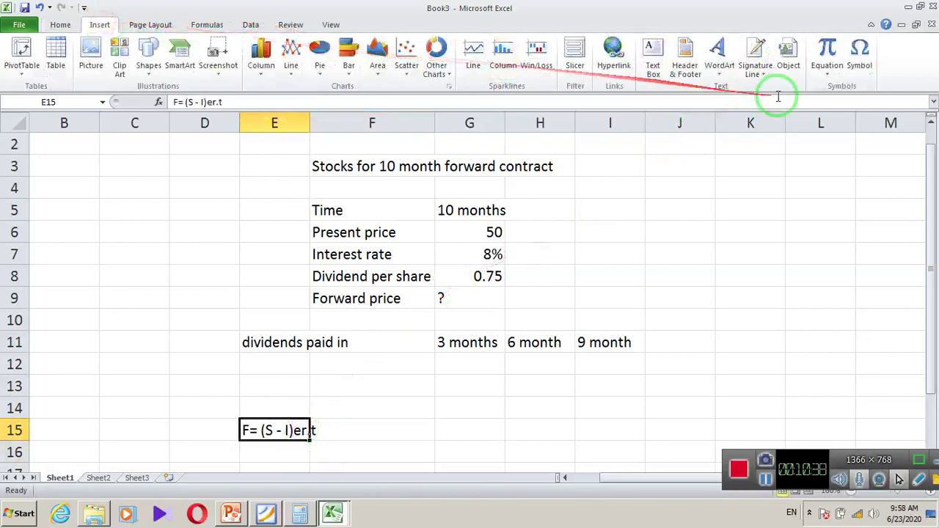
click(819, 66)
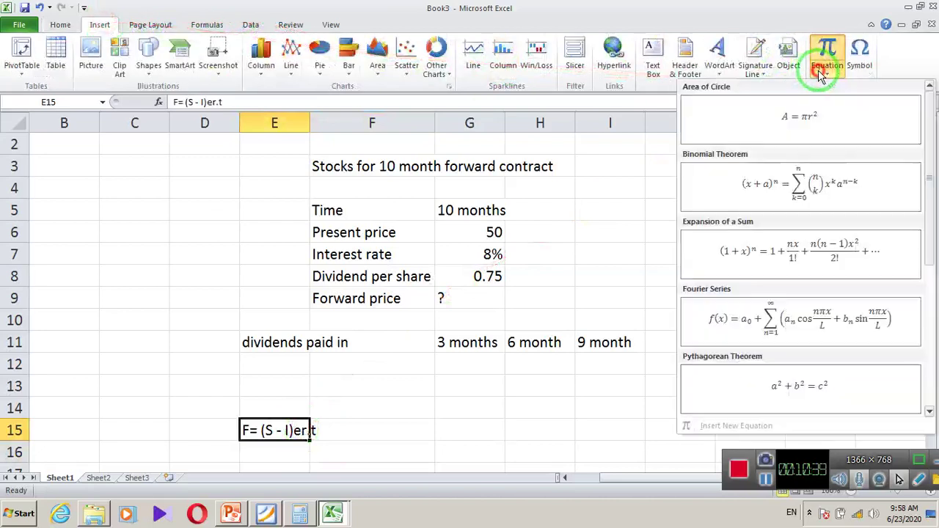
click(807, 119)
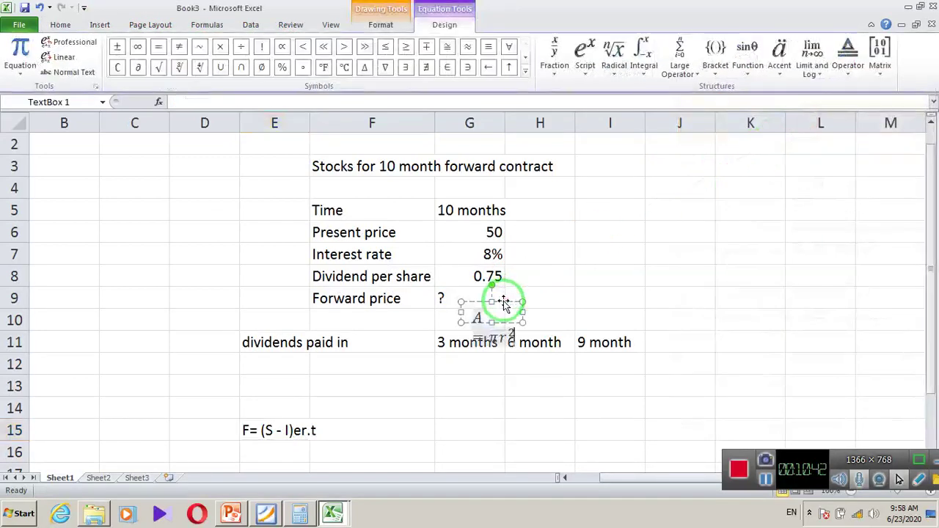
drag(503, 302, 618, 416)
Replace the A before the equals sign in the inserted equation with F.
click(519, 411)
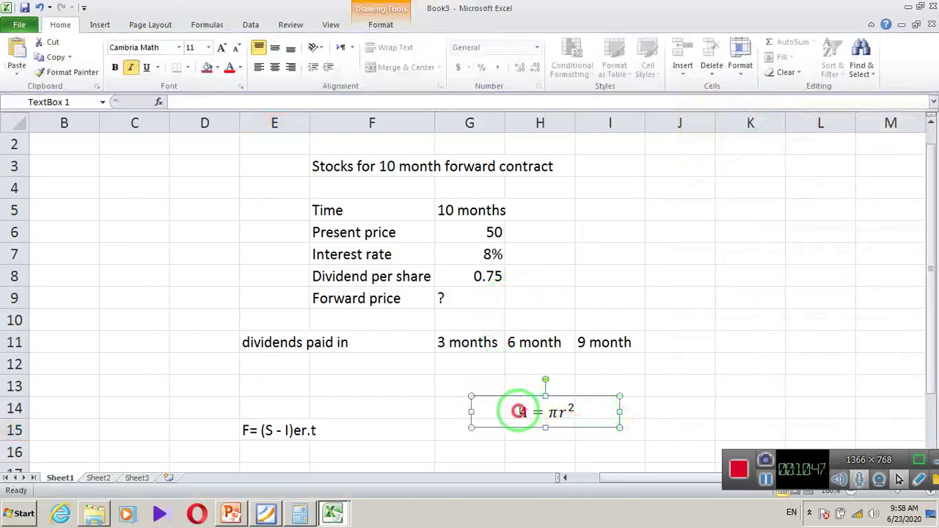
key(Return)
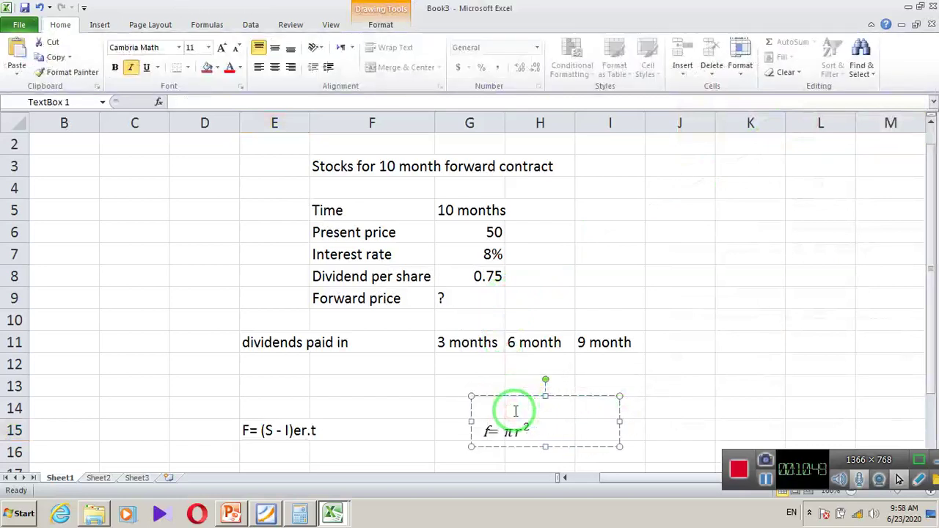
key(BackSpace)
text(F)
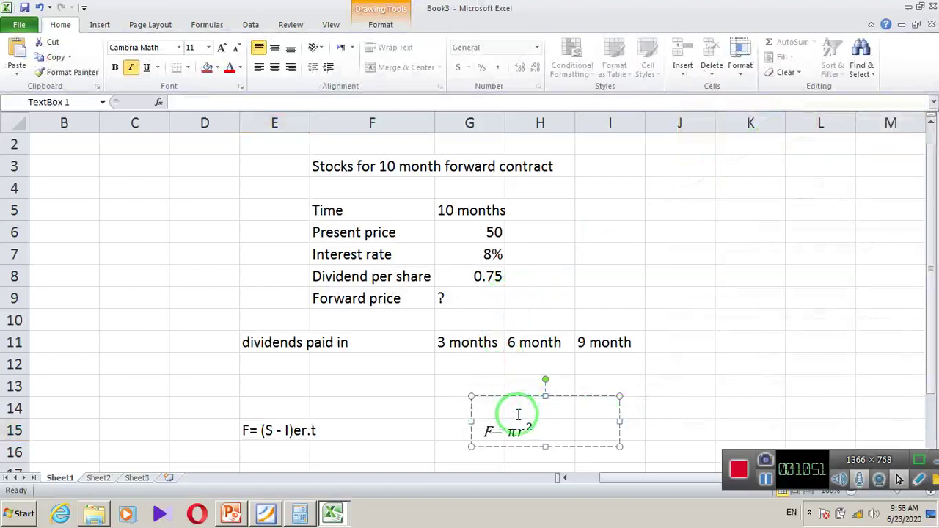
click(482, 429)
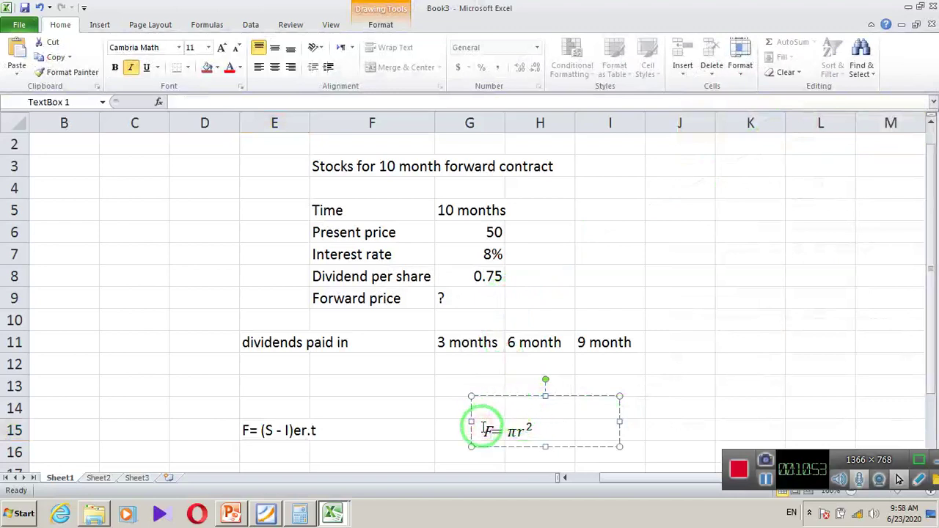
Replace the π in the equation with the bracketed term (S − I).
click(506, 411)
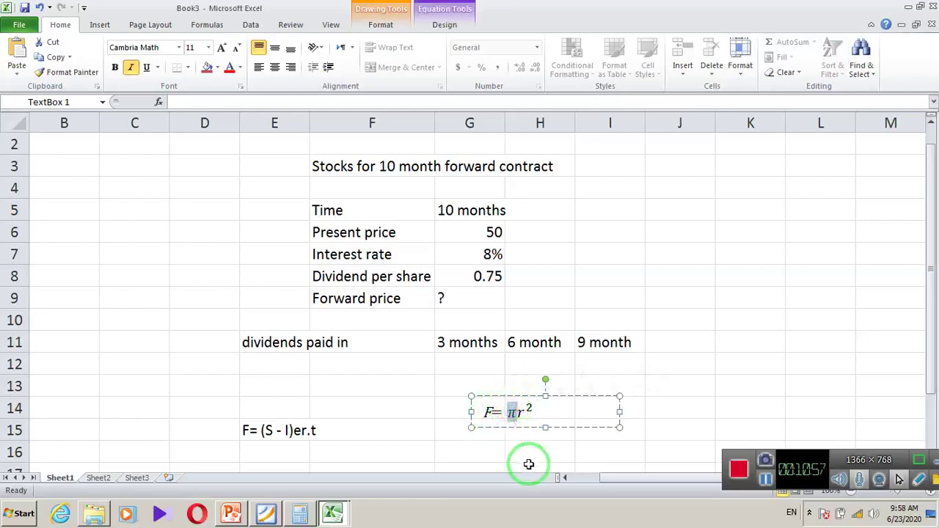
text(()
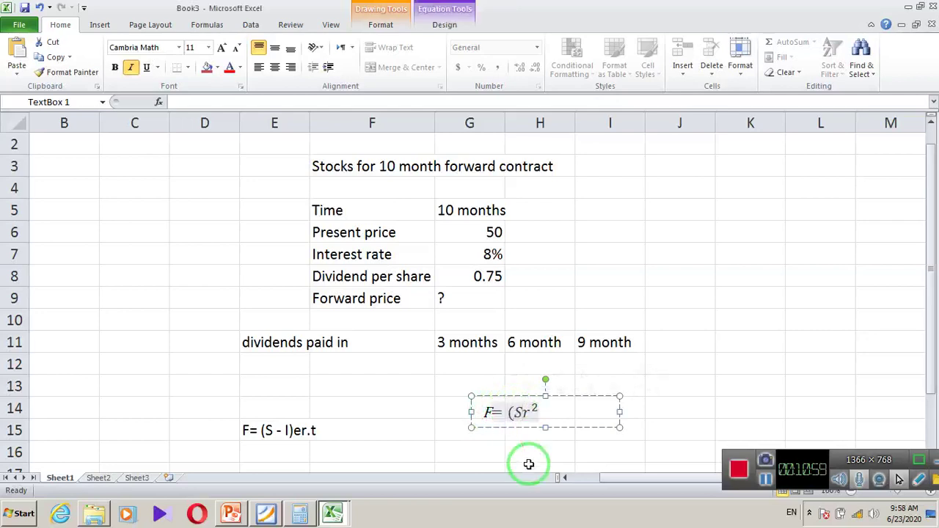
text(S-)
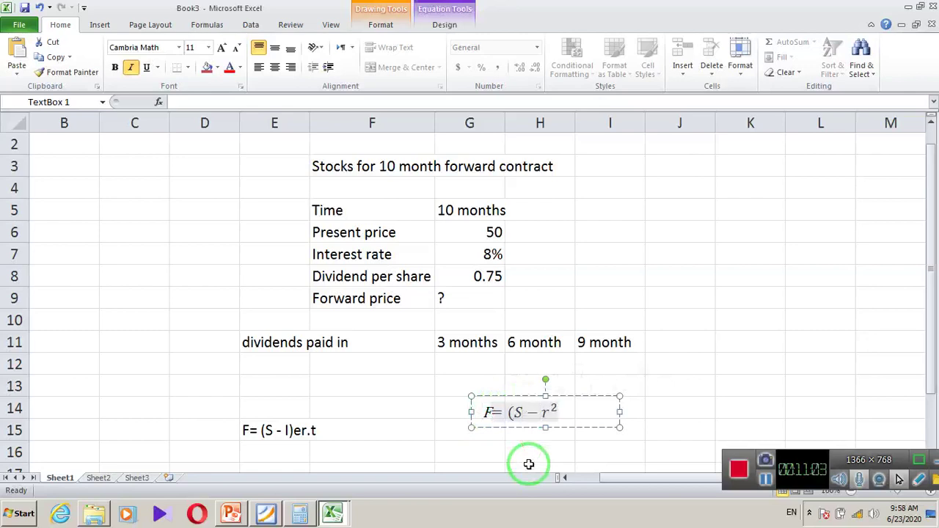
text(I)
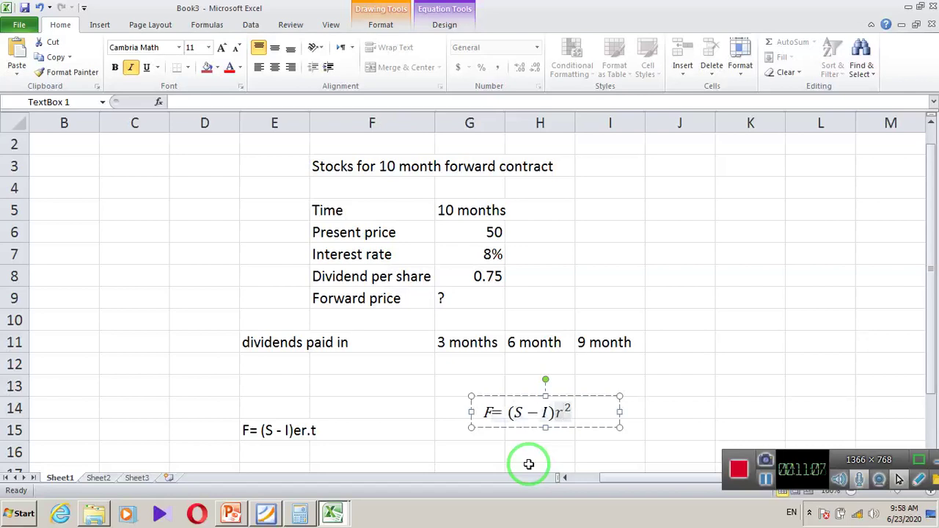
Replace the equation's r with e and its exponent 2 with r.t, then leave the equation box.
key(BackSpace)
text(e)
click(570, 405)
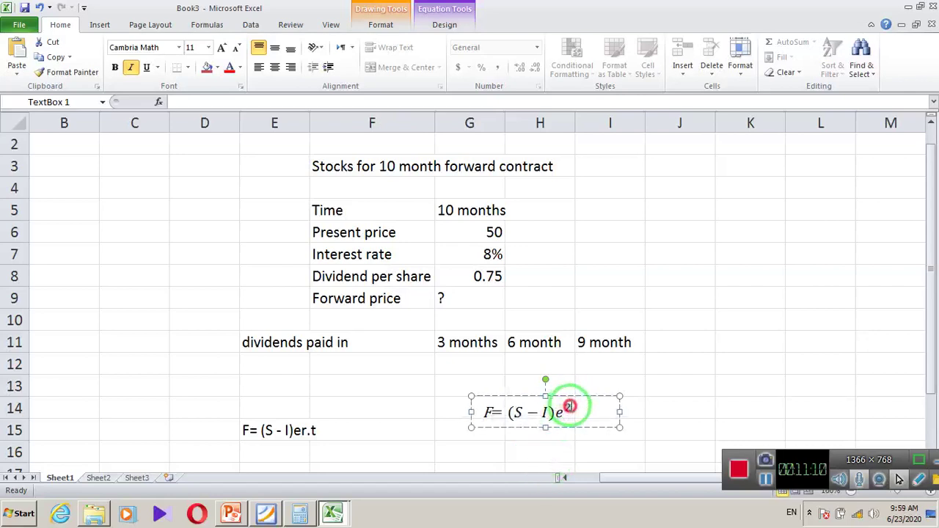
key(BackSpace)
text(r)
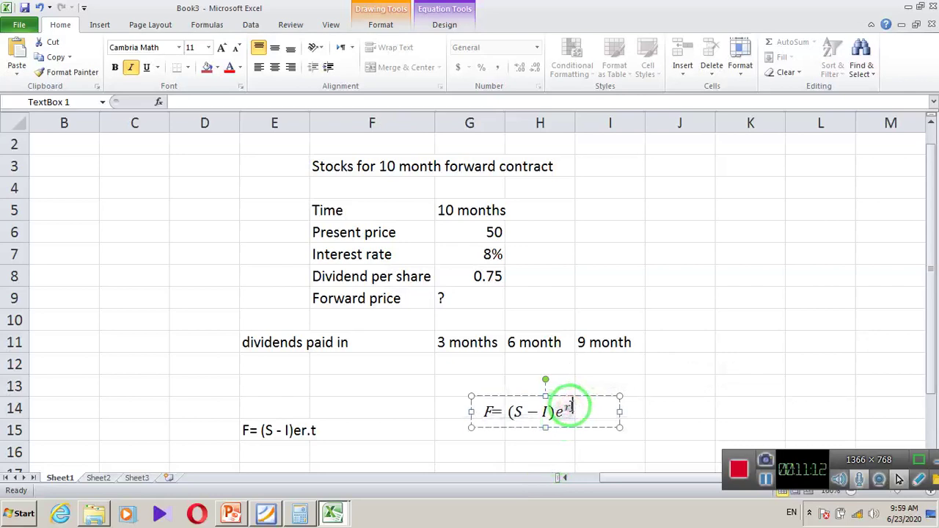
text(.t)
click(677, 390)
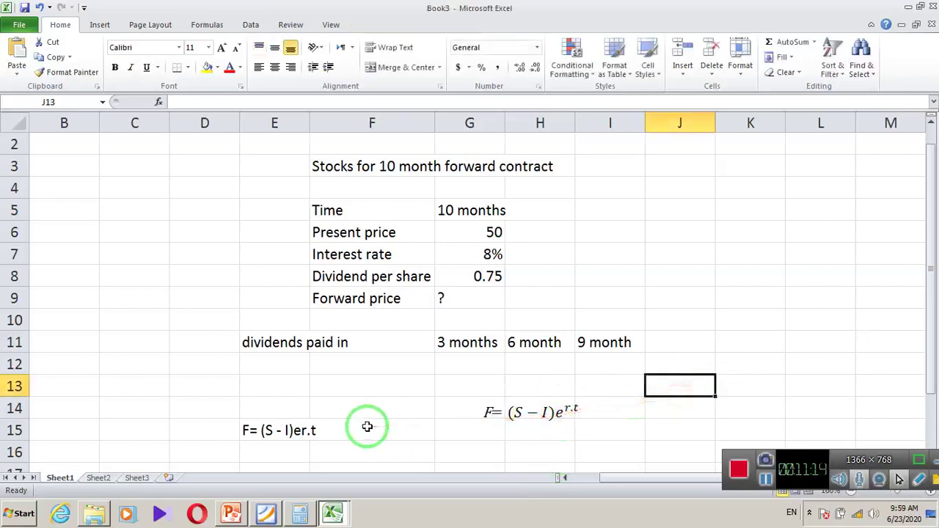
Delete the plain-text formula F= (S - I)er.t from cell E15.
click(303, 430)
drag(314, 430, 287, 430)
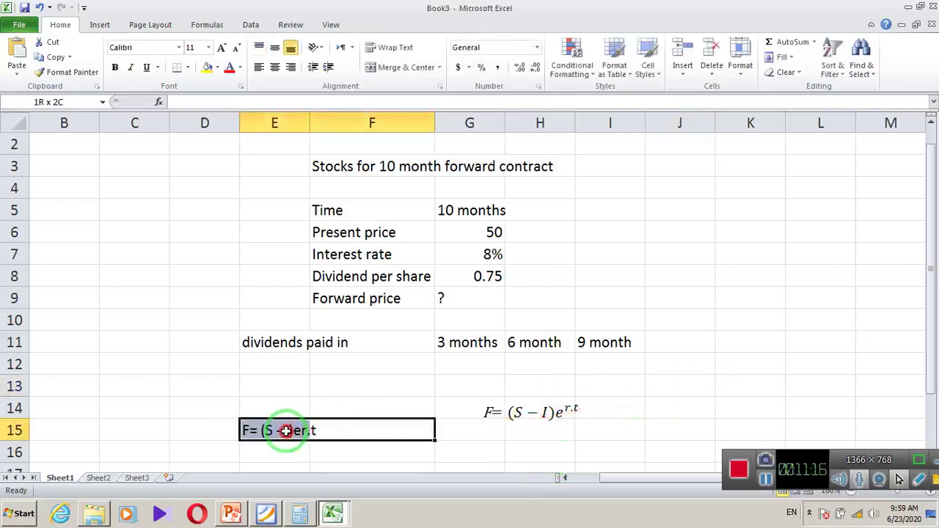
click(284, 430)
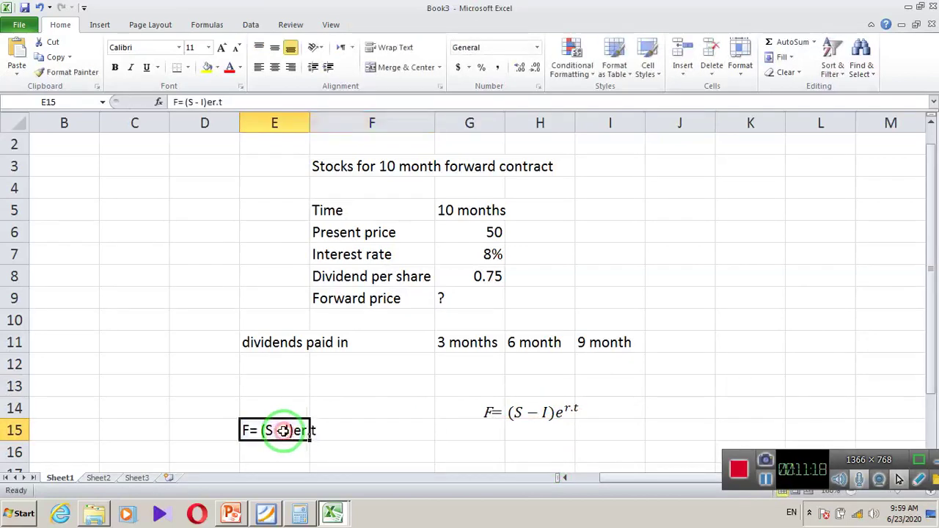
key(Delete)
click(442, 423)
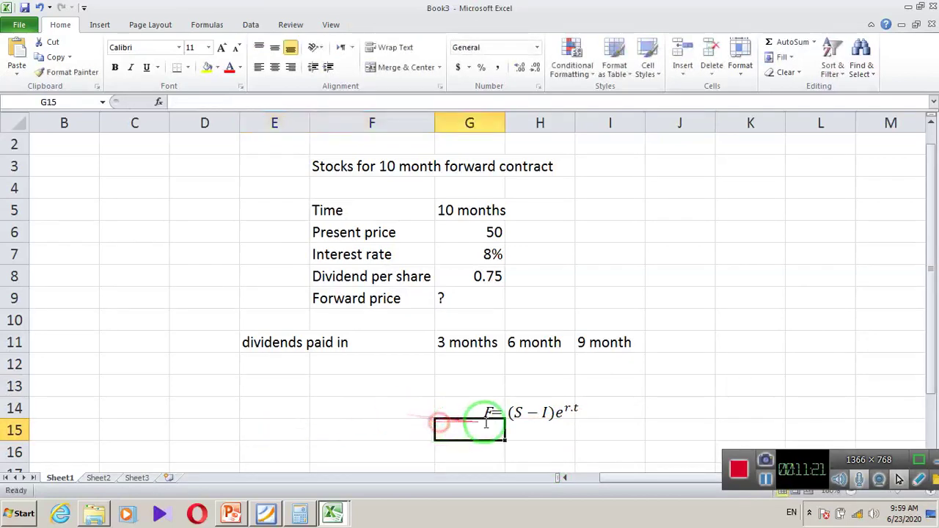
Widen the forward price equation box and set its text to bold at font size 16.
click(510, 412)
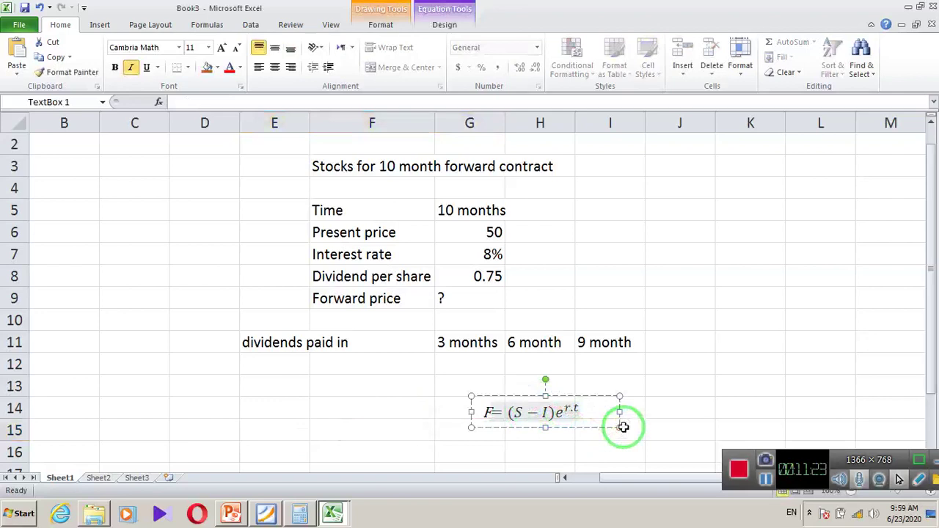
drag(623, 427, 677, 446)
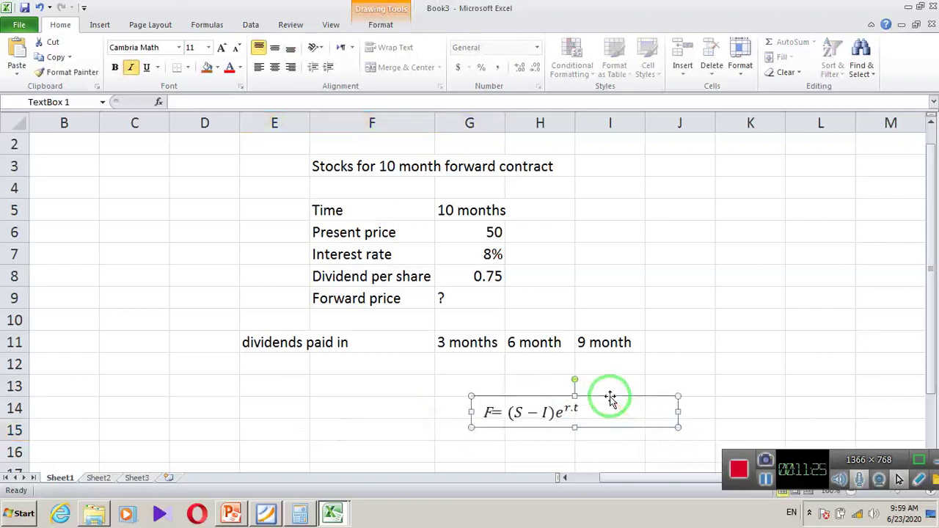
key(ctrl+shift+period)
key(ctrl+shift+period)
key(ctrl+shift+period)
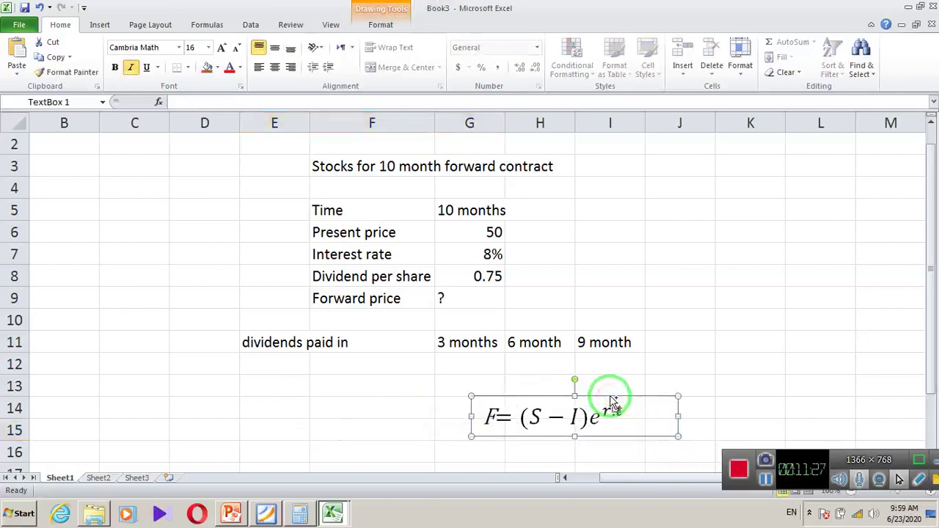
key(ctrl+b)
Move the forward price equation box beside the inputs, around row 5 from column I to K.
drag(611, 398, 723, 187)
click(624, 283)
click(409, 407)
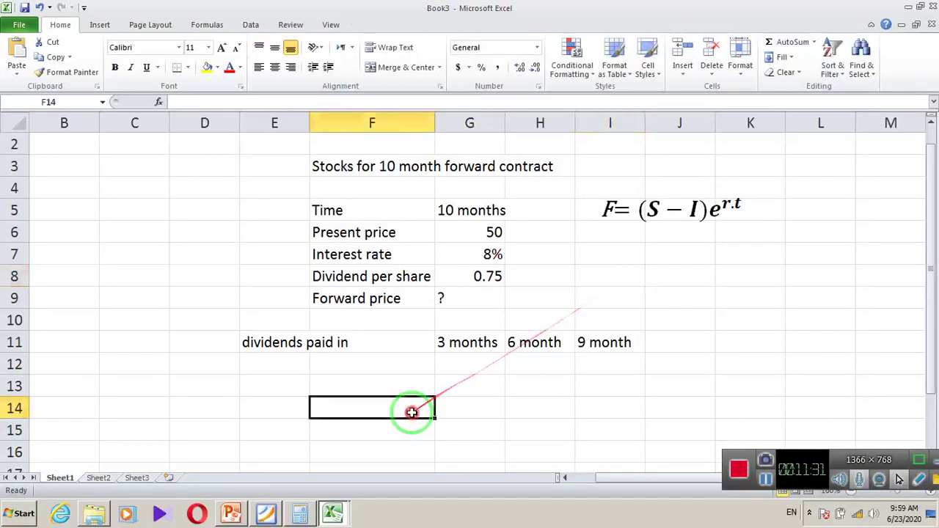
Examine the F, S and I terms of the forward price equation against the present price and other inputs.
click(374, 360)
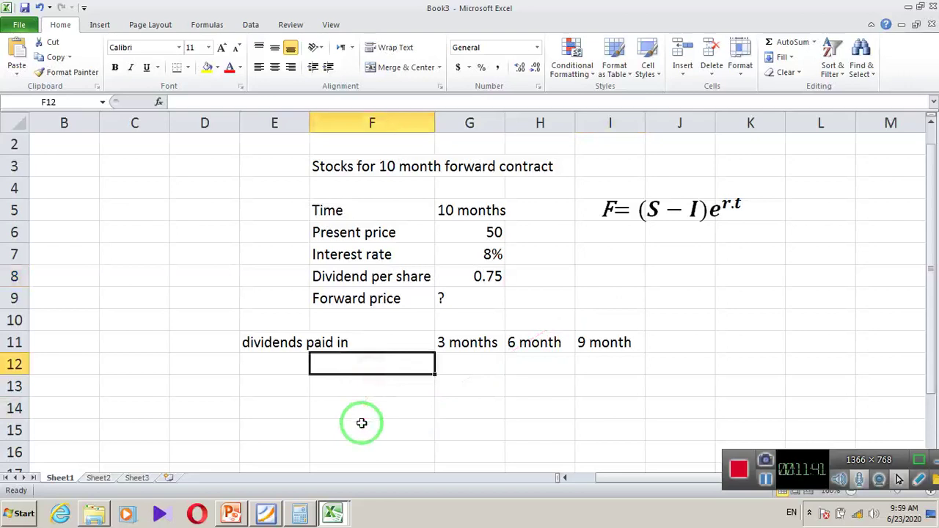
click(406, 225)
click(616, 212)
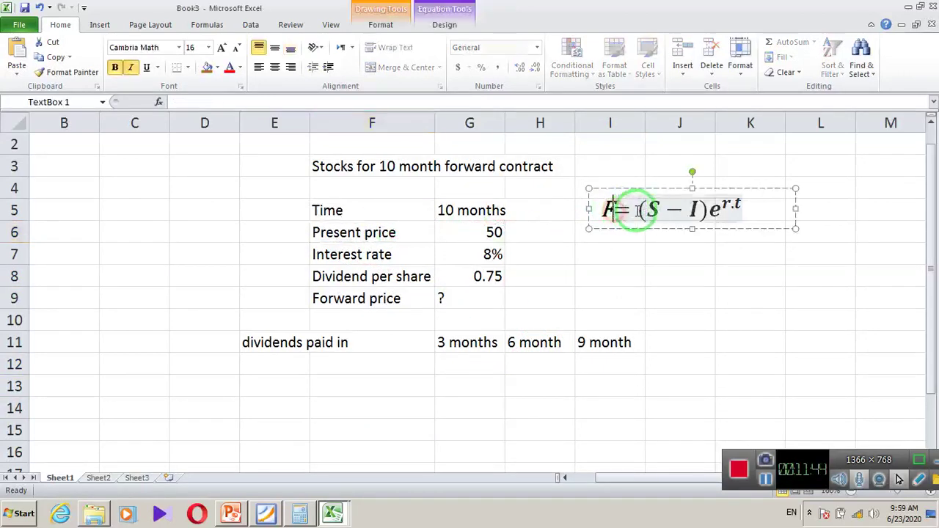
click(498, 231)
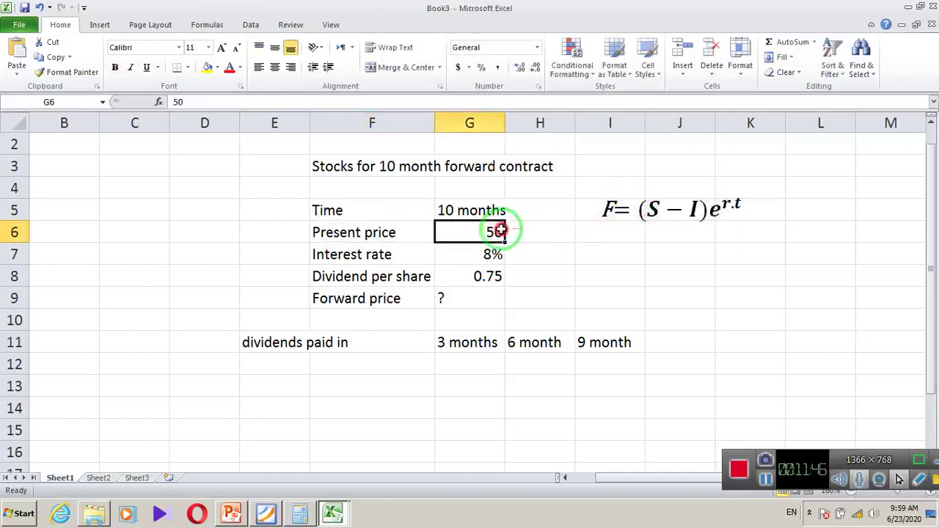
click(378, 257)
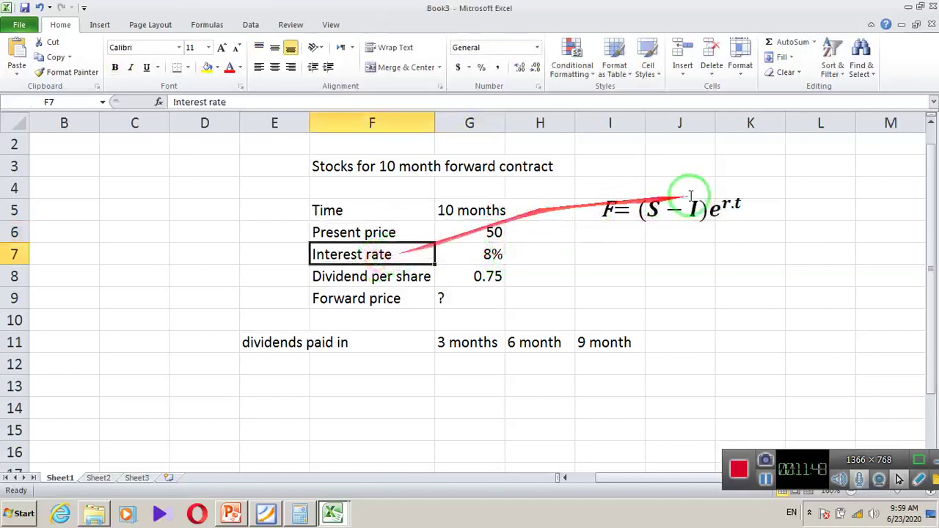
click(691, 208)
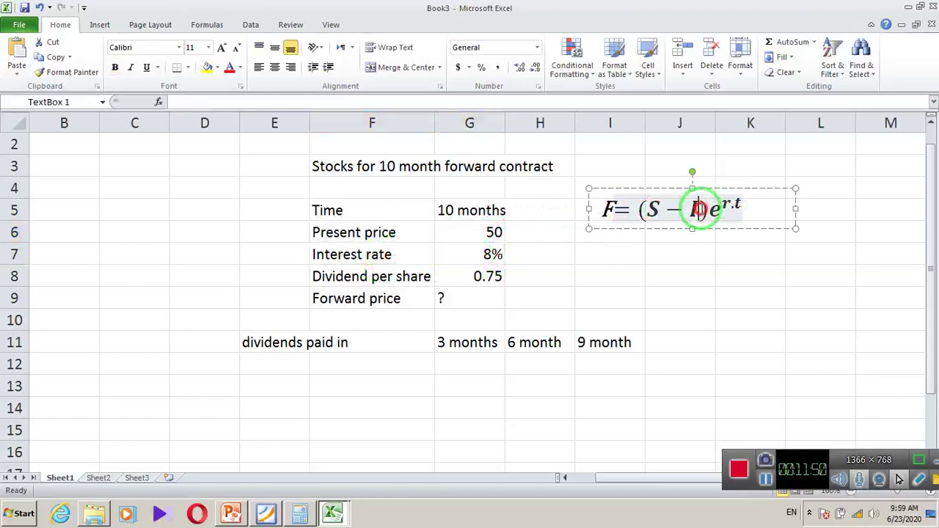
click(609, 298)
click(404, 386)
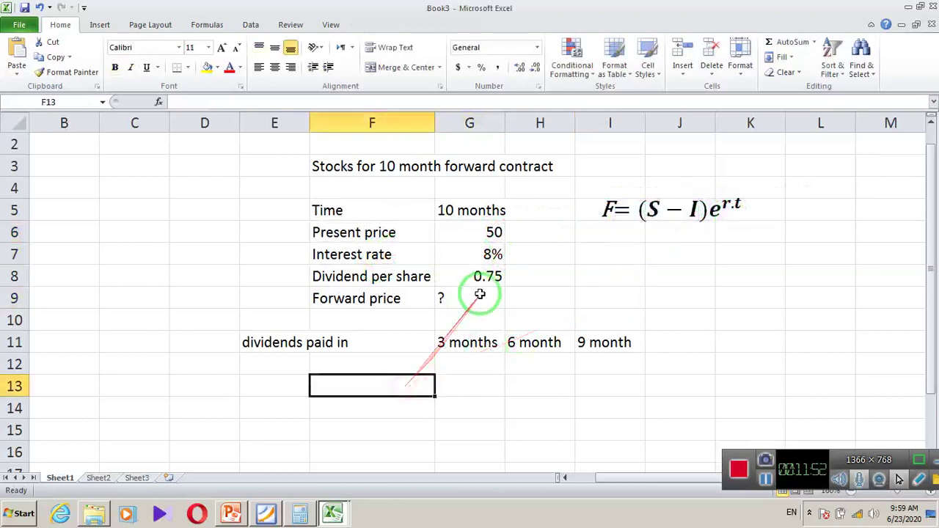
Enter the text I=Dividend per share *e r.t in cell I8, below the forward price equation.
click(606, 278)
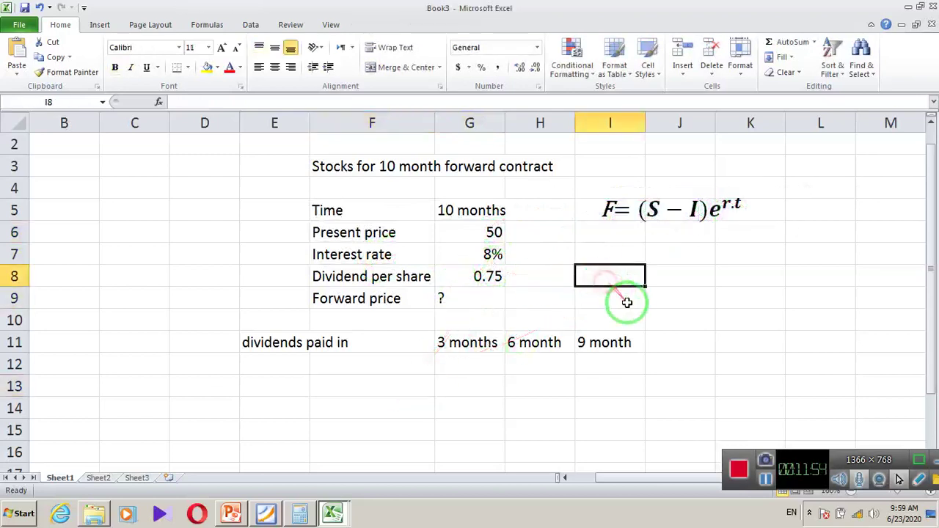
text(I)
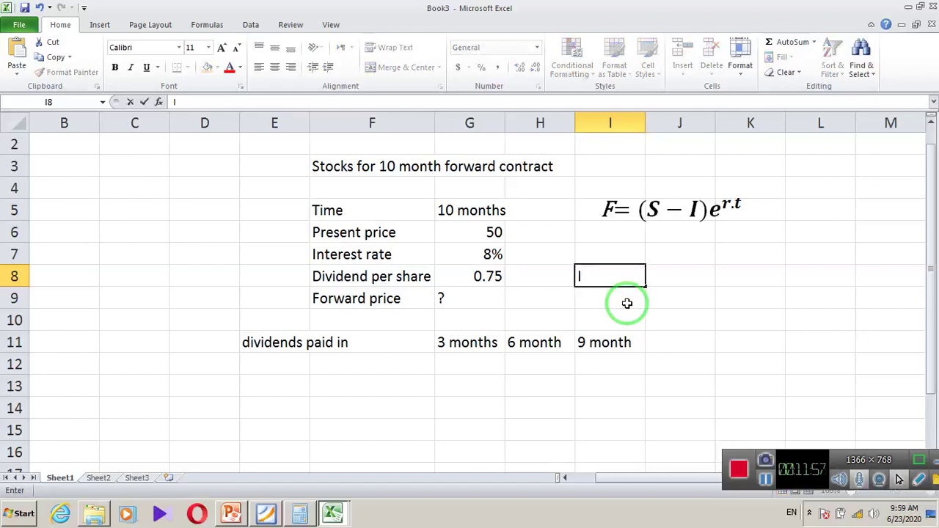
text(=D)
text(ivedne)
key(BackSpace)
key(BackSpace)
key(BackSpace)
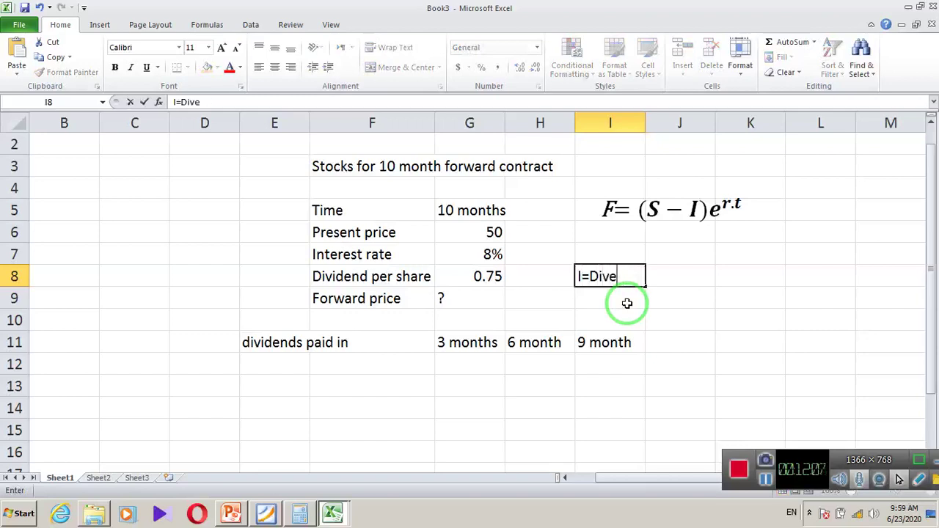
key(BackSpace)
text(idend)
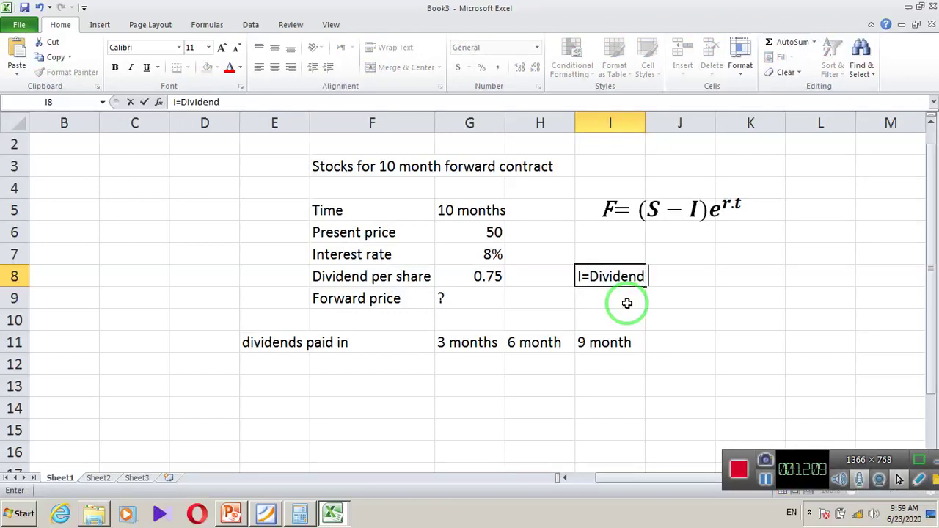
text( per share )
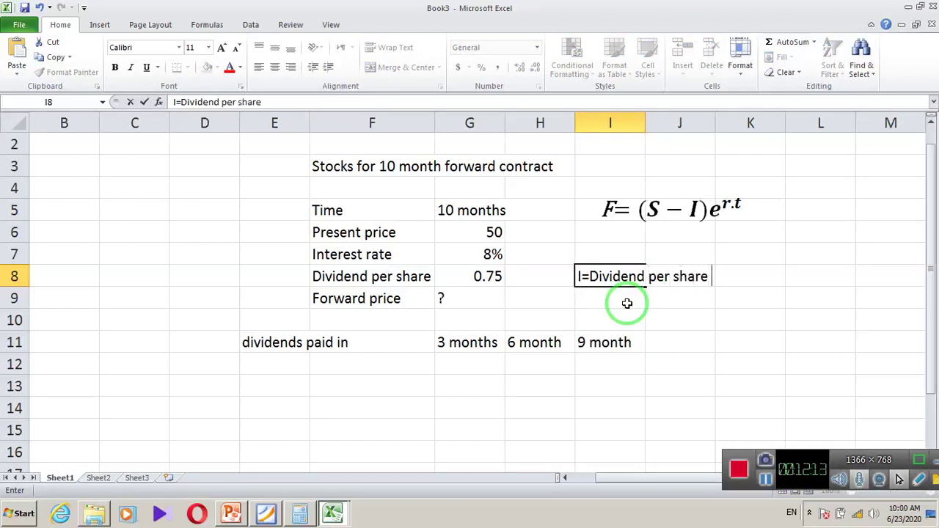
text(*e r.t)
click(660, 317)
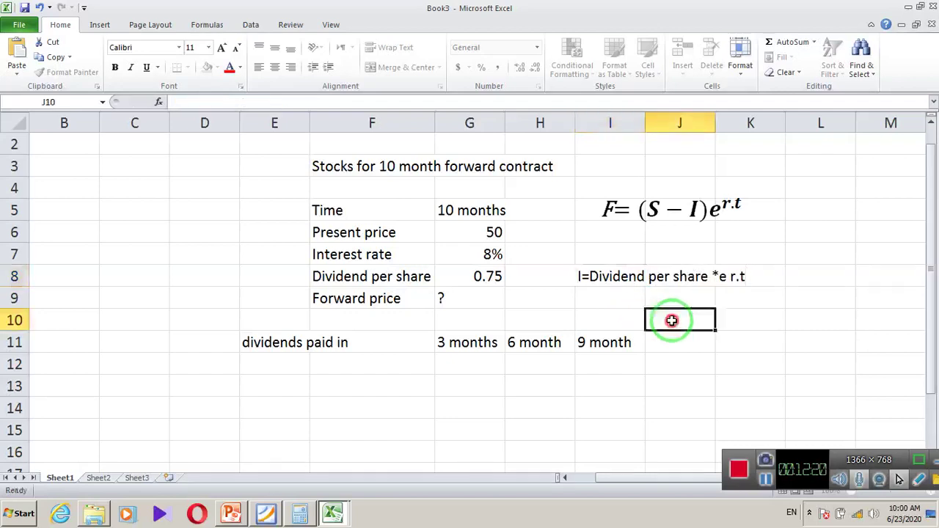
Insert another Area of Circle equation and place its widened box directly beneath the dividend formula text in row 8.
click(635, 276)
click(643, 303)
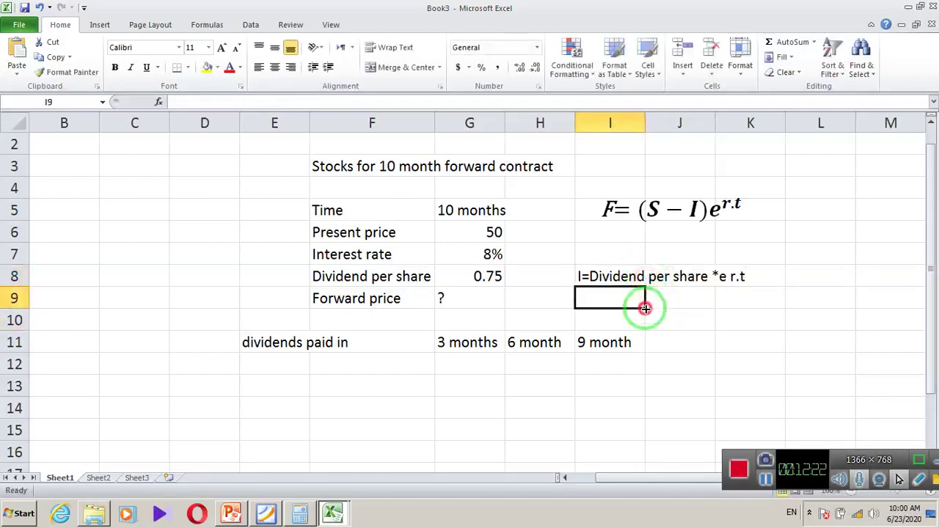
click(612, 277)
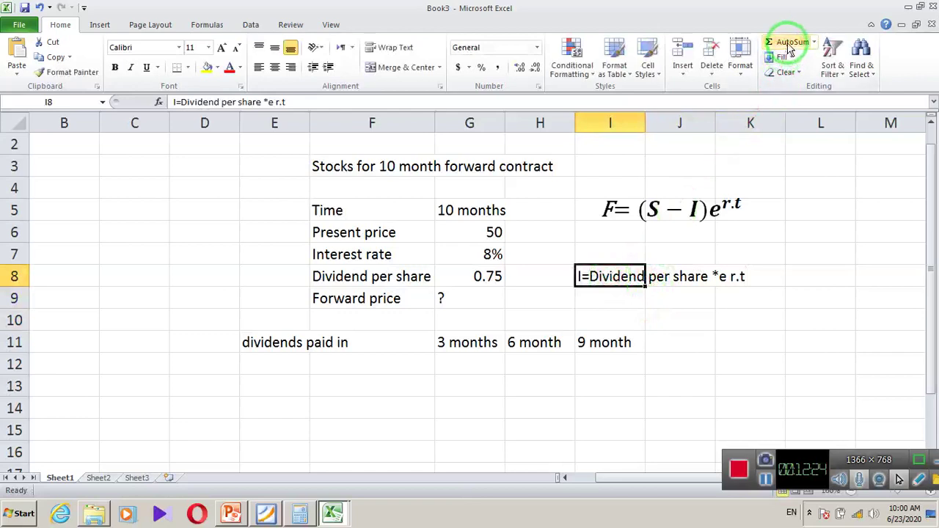
click(105, 23)
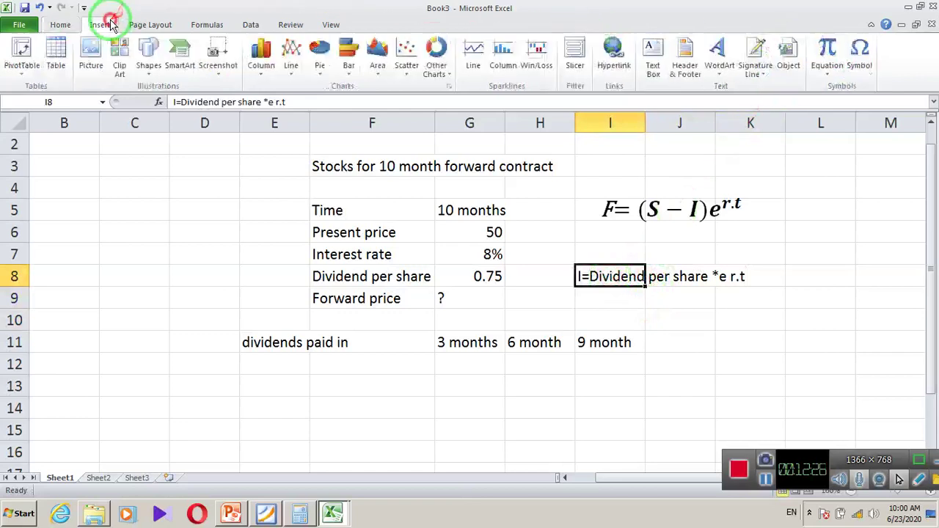
click(826, 72)
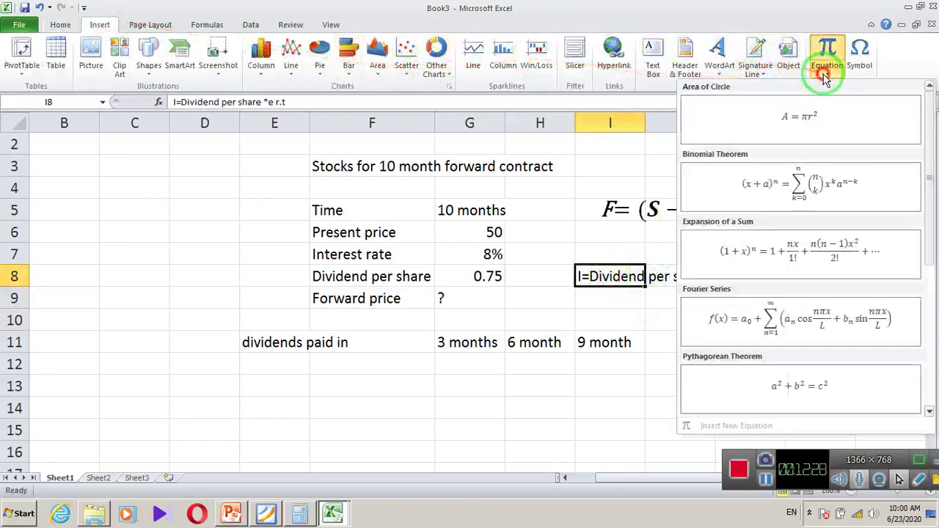
click(819, 126)
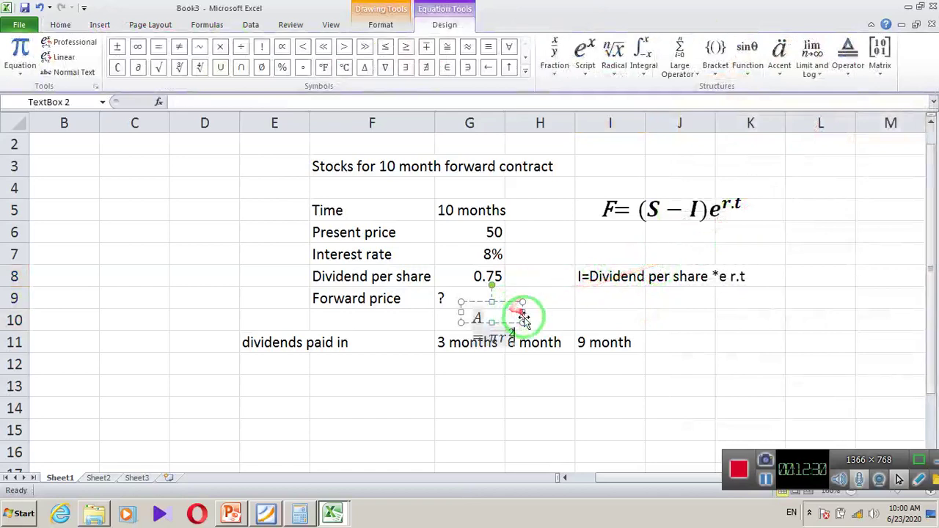
drag(522, 321, 647, 335)
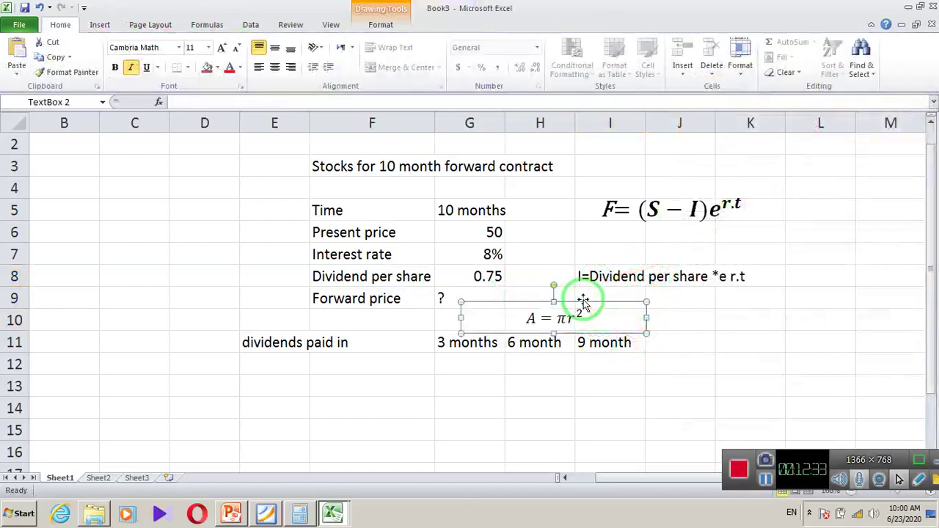
drag(594, 300, 676, 289)
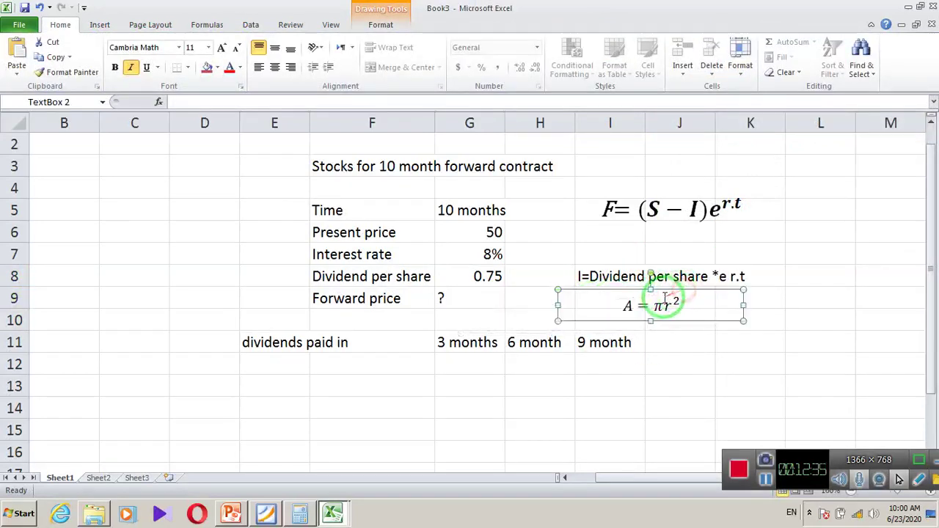
Replace the A in the new equation with I and its π with Dividend per share.
click(625, 306)
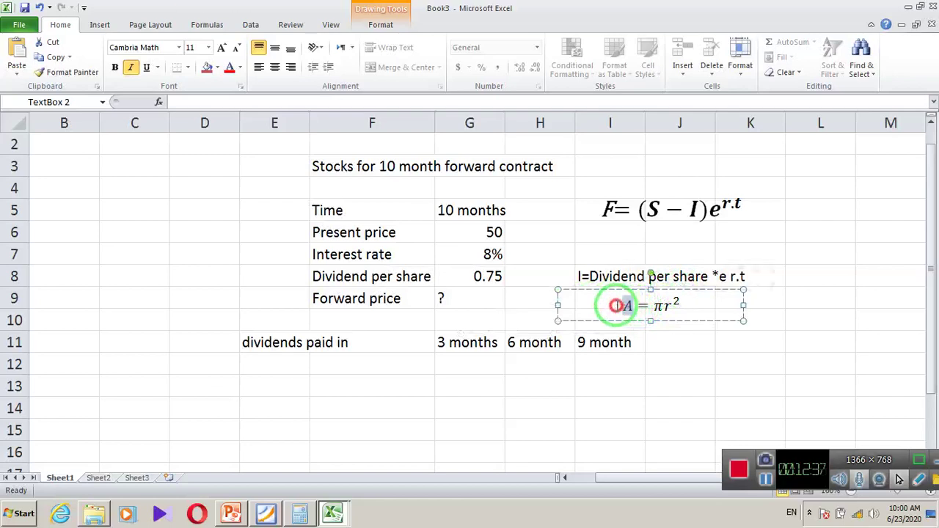
text(I)
drag(646, 304, 661, 307)
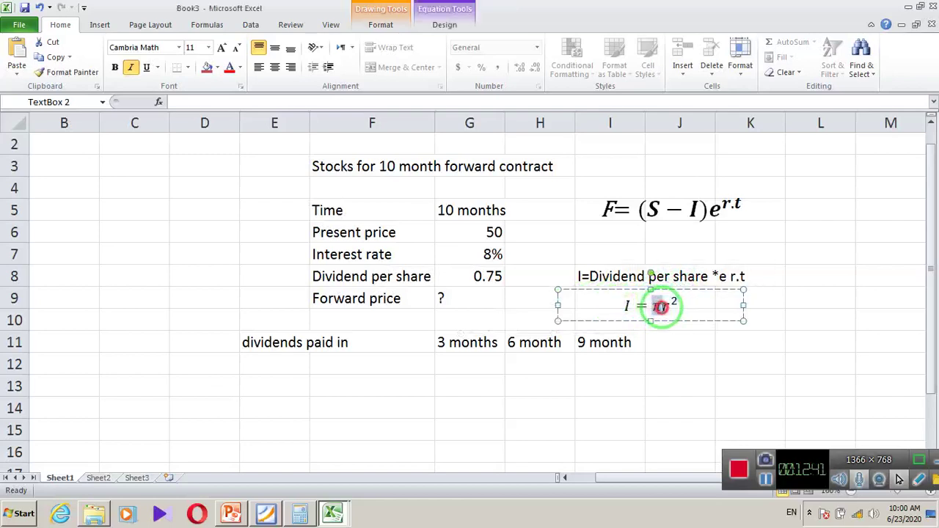
text(D)
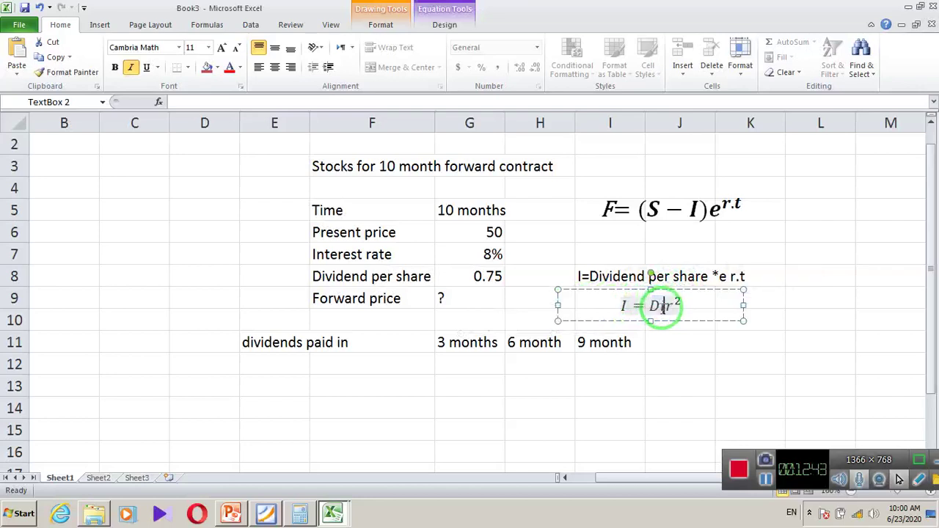
text(ividend per)
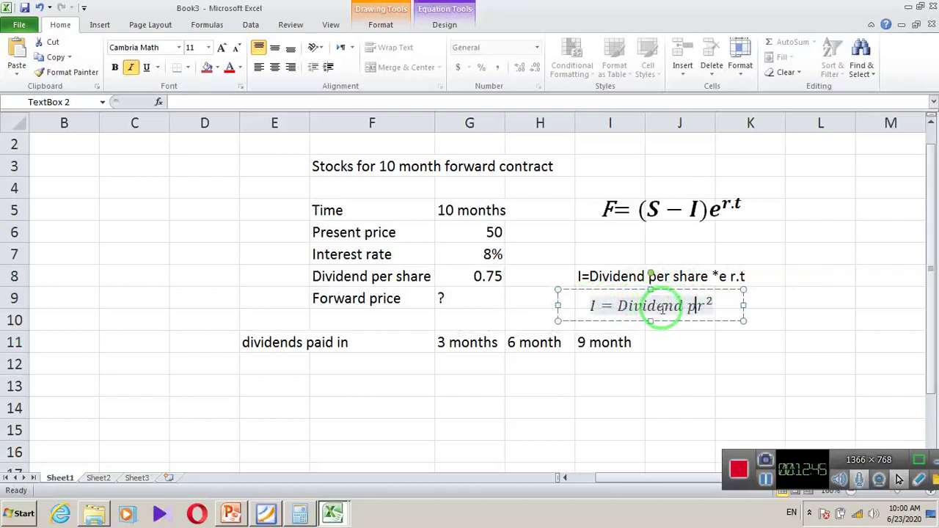
text( share)
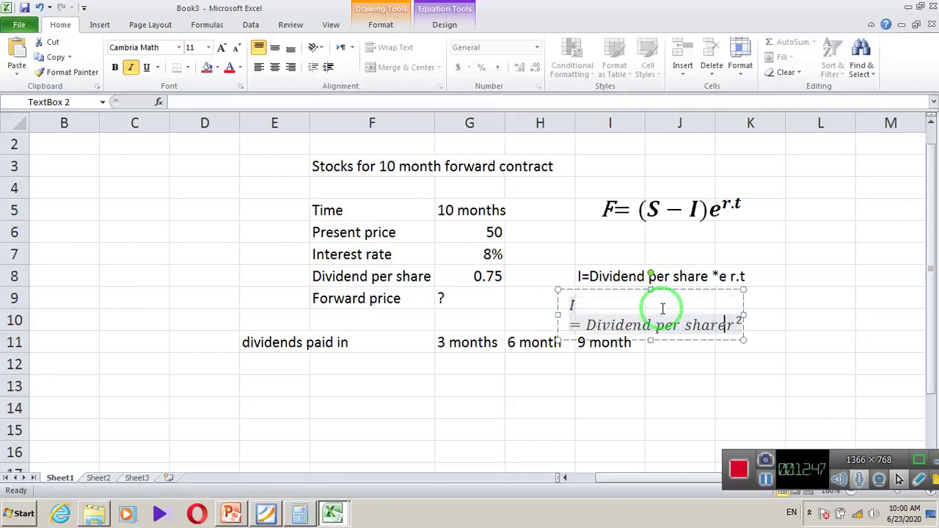
Widen the dividend equation box to about the far edge of column K so the equation fits on one line.
scroll(662, 308, right, 5)
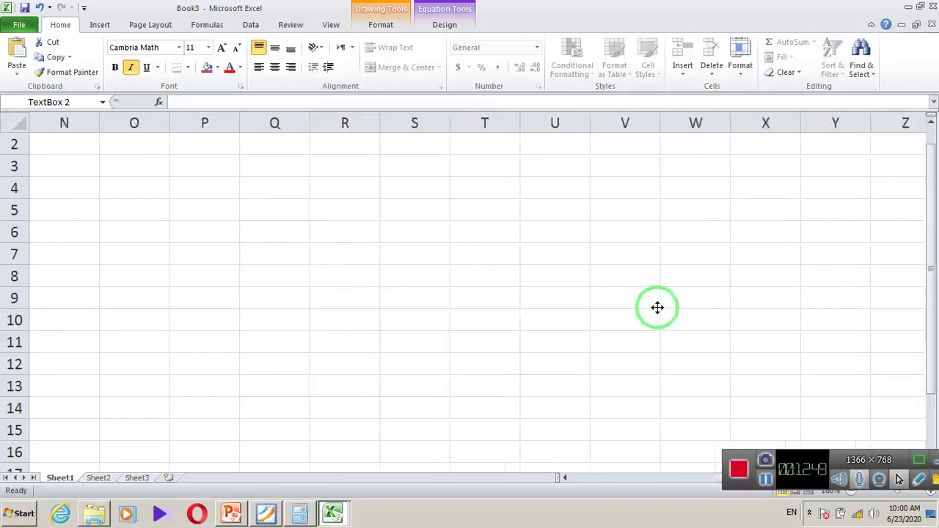
scroll(657, 308, left, 5)
drag(650, 308, 859, 314)
Replace the r² ending of the dividend equation with * e raised to the power r.t.
click(828, 306)
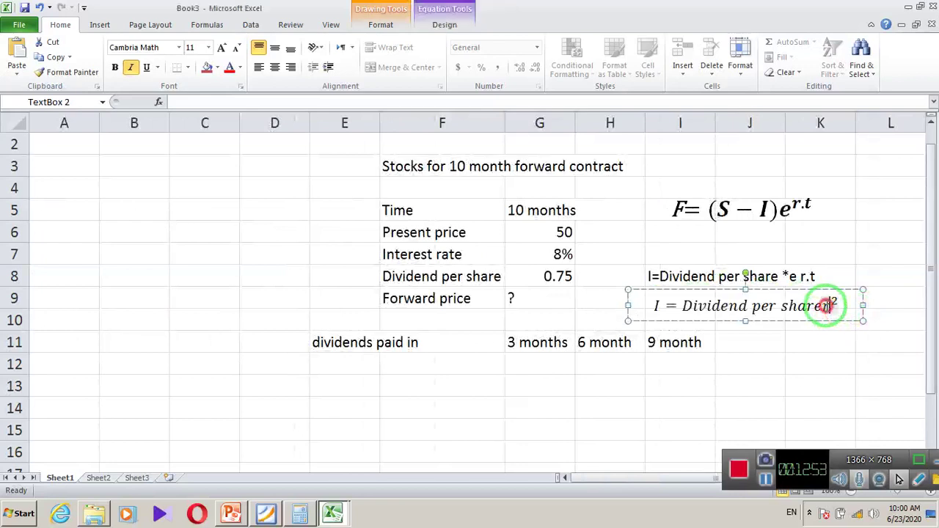
click(827, 308)
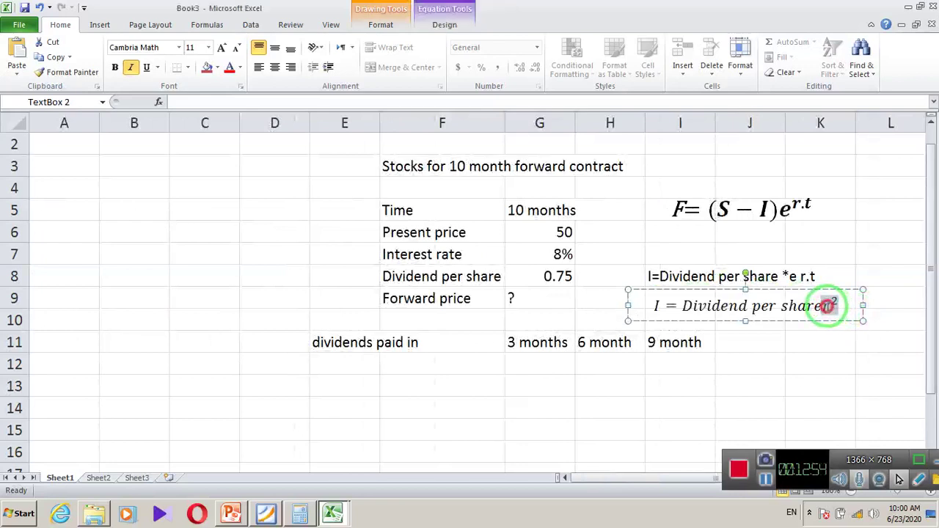
click(823, 306)
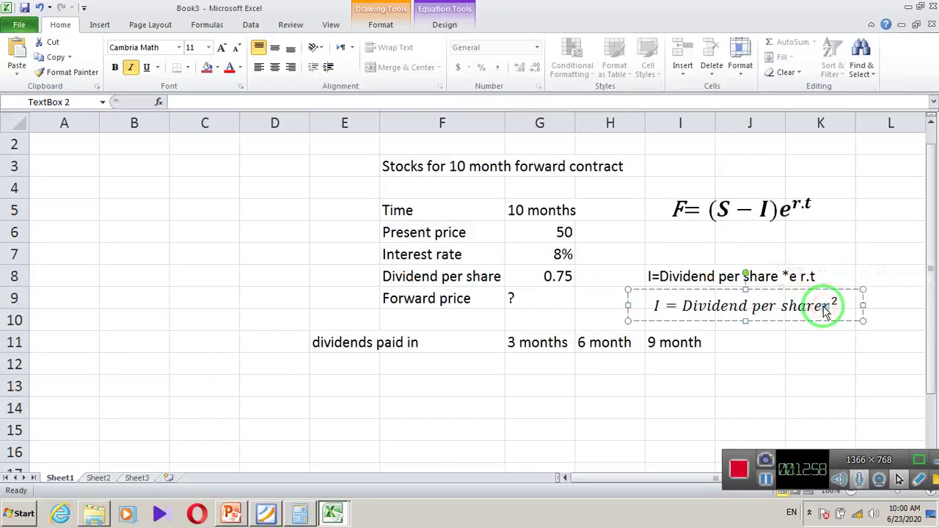
text(*)
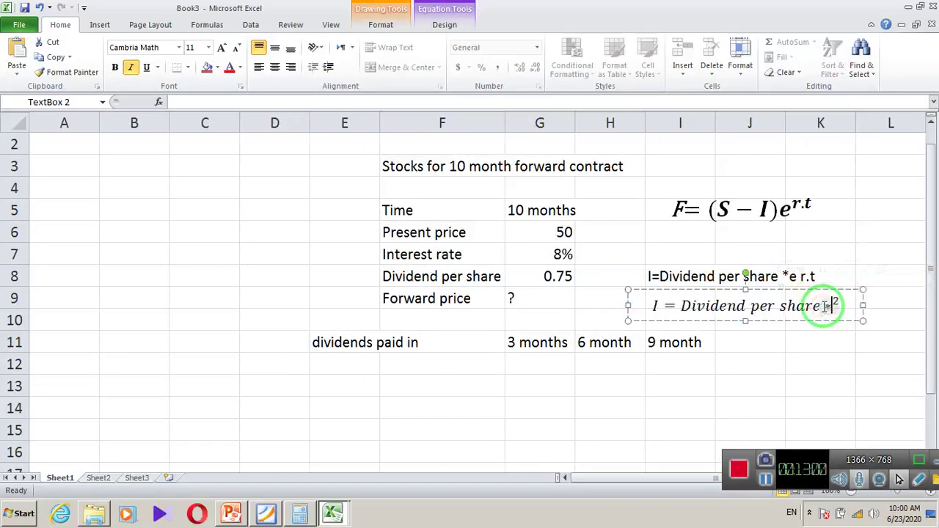
text(e)
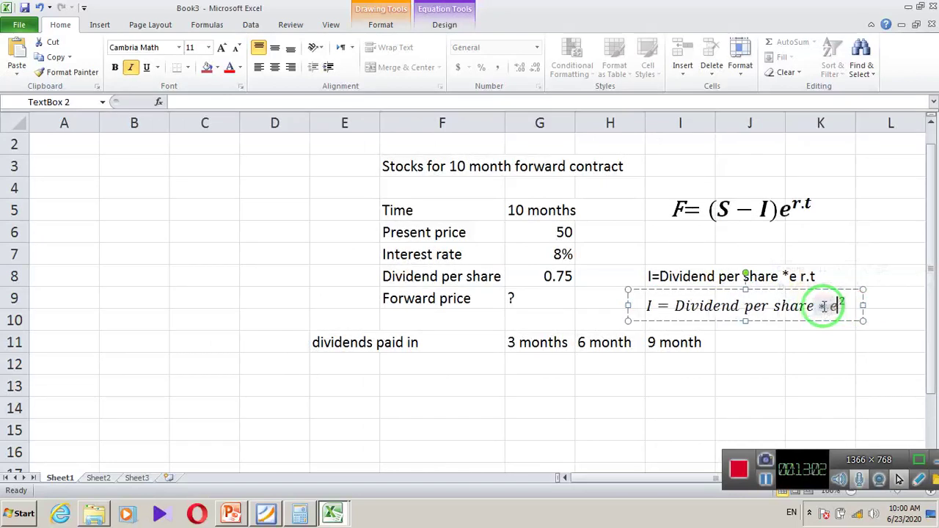
click(845, 300)
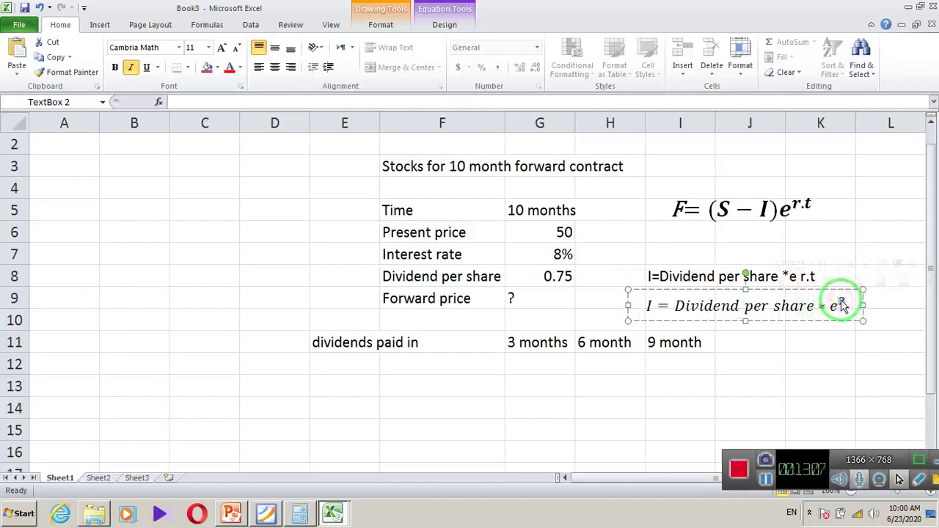
text(r.t)
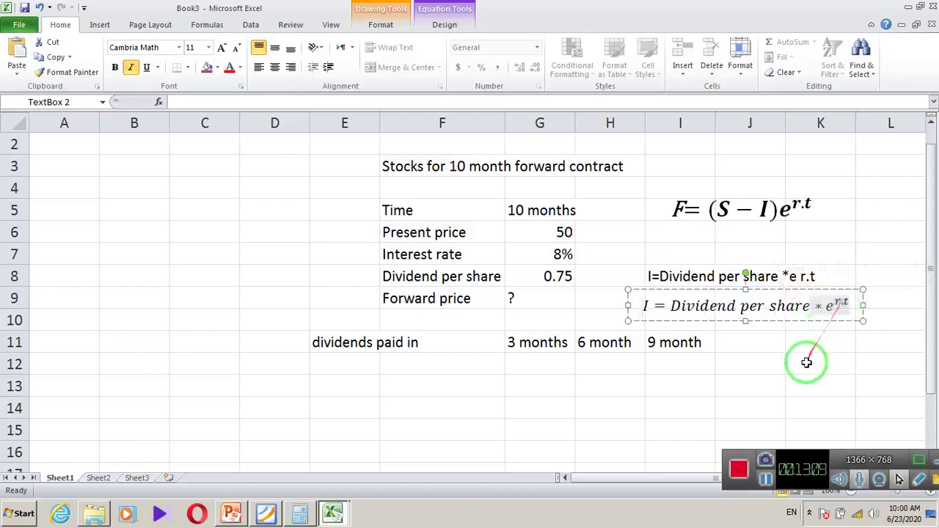
click(800, 362)
click(675, 362)
click(671, 303)
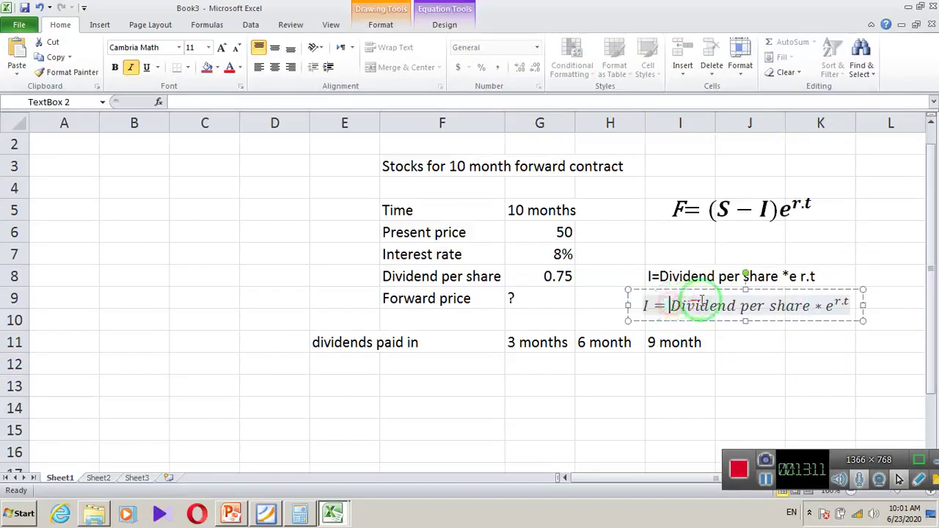
Clear the plain-text dividend formula from I8 and move the dividend equation box up to row 7, beneath the forward price equation.
click(674, 277)
key(BackSpace)
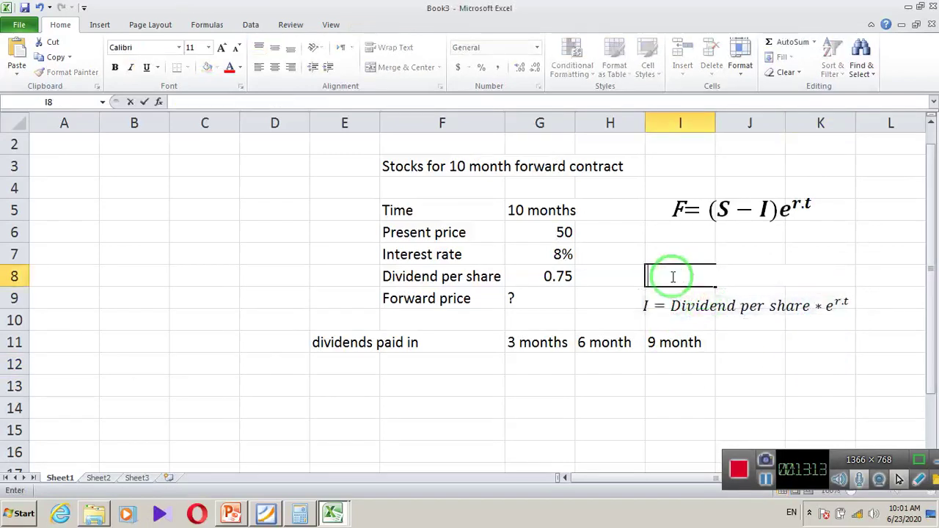
click(667, 325)
click(704, 294)
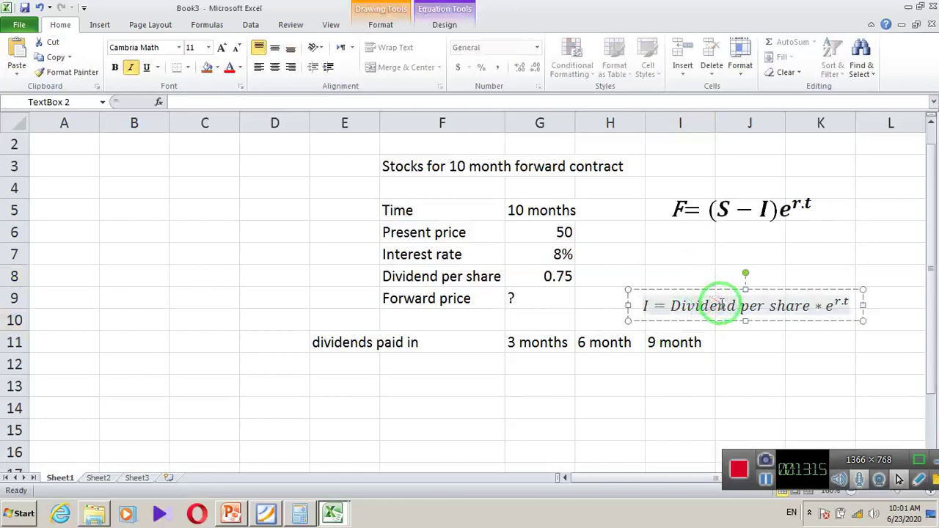
drag(715, 289, 718, 237)
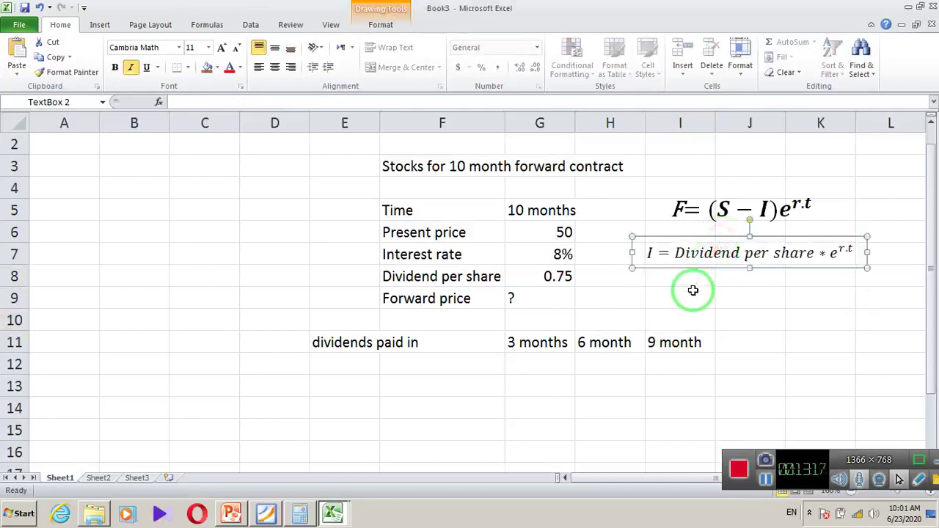
Make the dividend equation bold and widen its box slightly so the equation fits on one line.
key(ctrl+b)
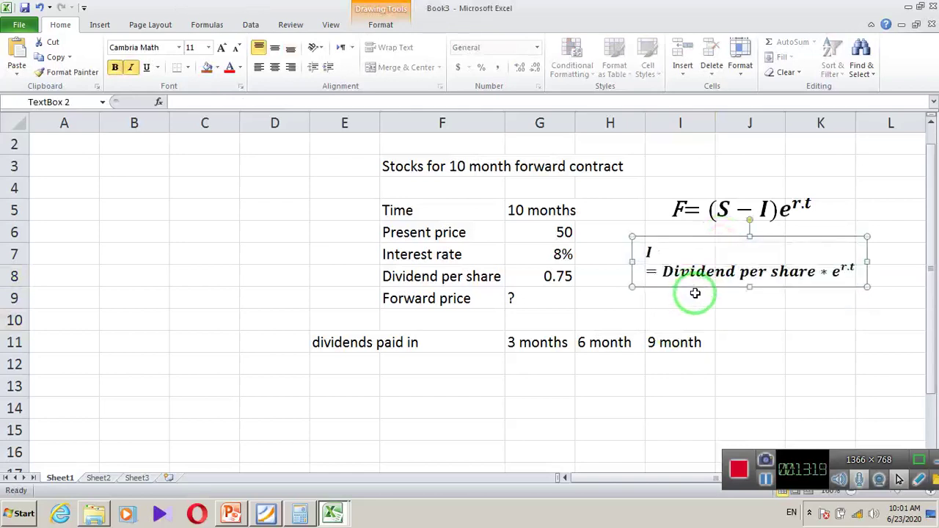
drag(871, 260, 879, 262)
click(671, 360)
Write the 3-month dividend formula =(0.75)(2.712828)^0.08(3/12) in cell G12.
click(529, 385)
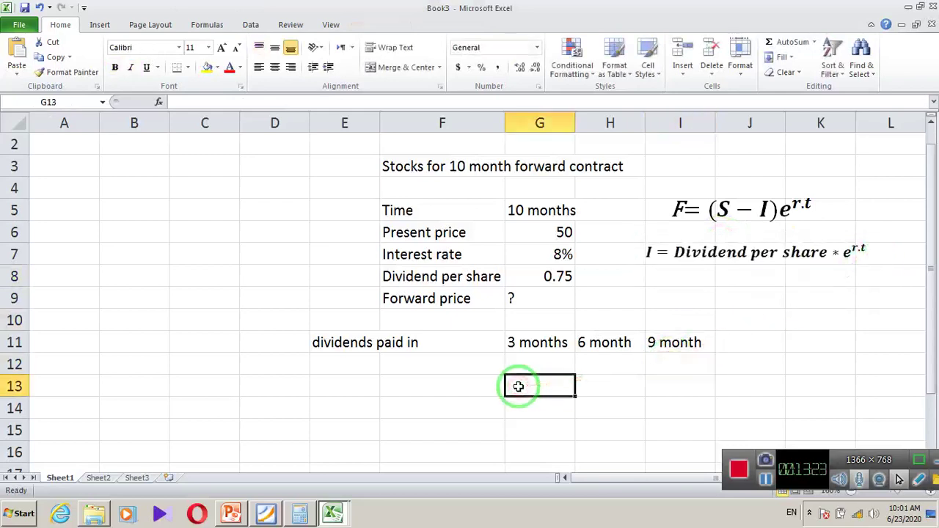
click(534, 367)
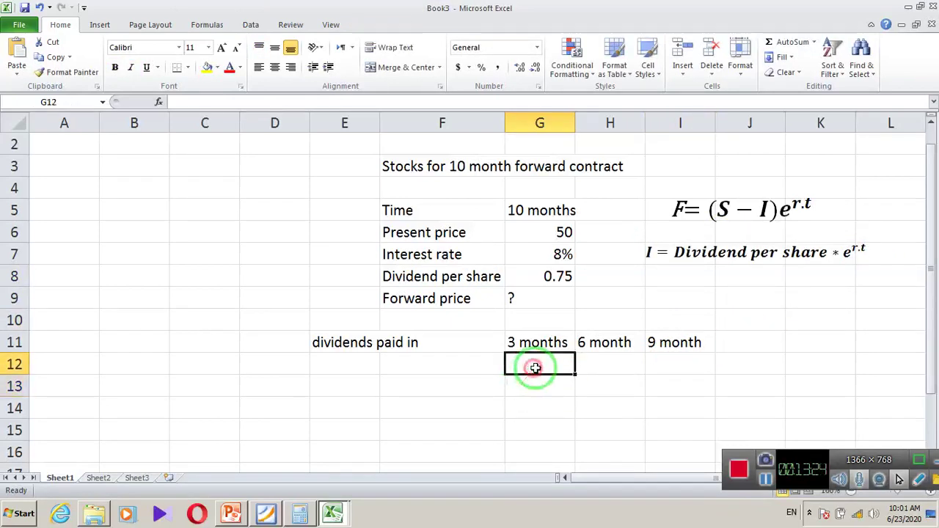
click(583, 359)
click(661, 360)
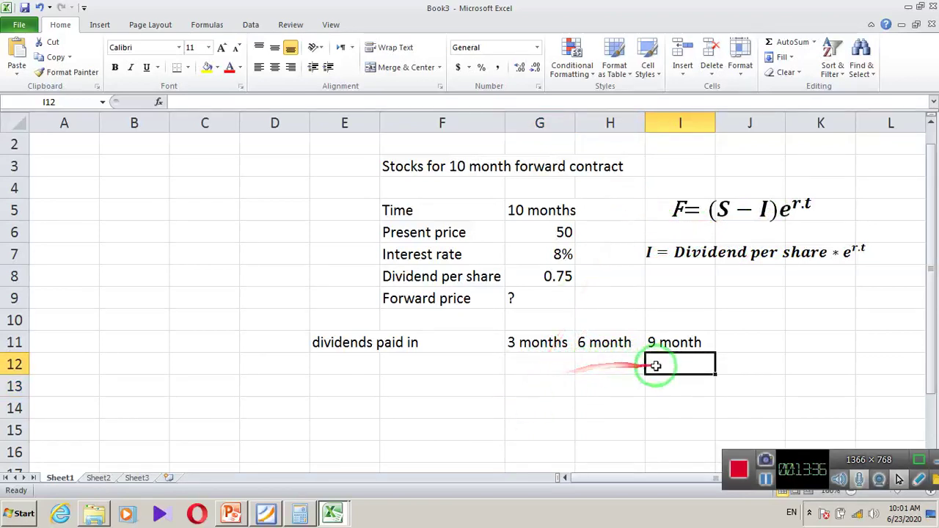
click(522, 361)
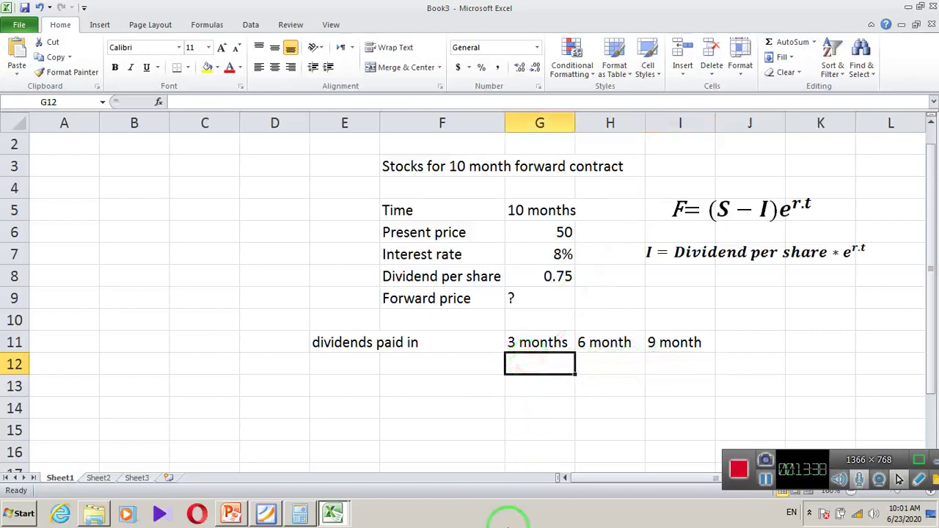
text(=)
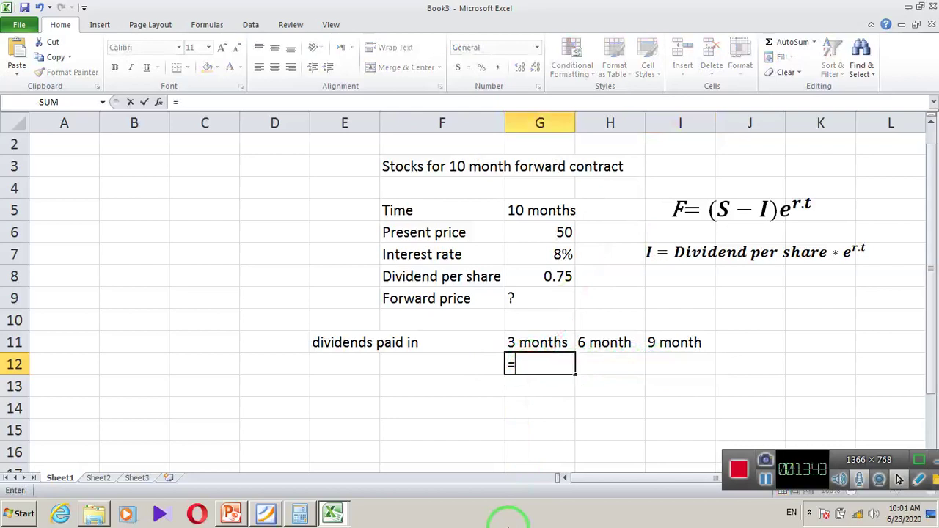
text((0.75)
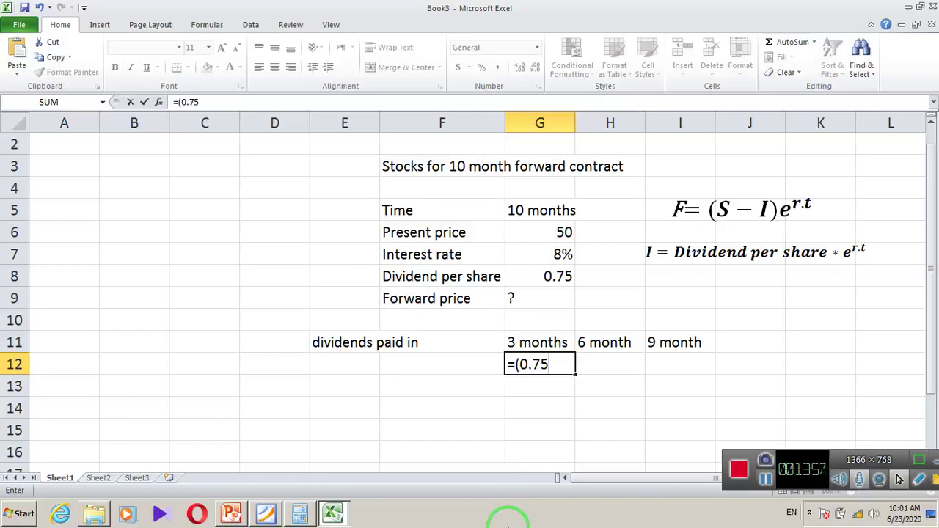
text()(2)
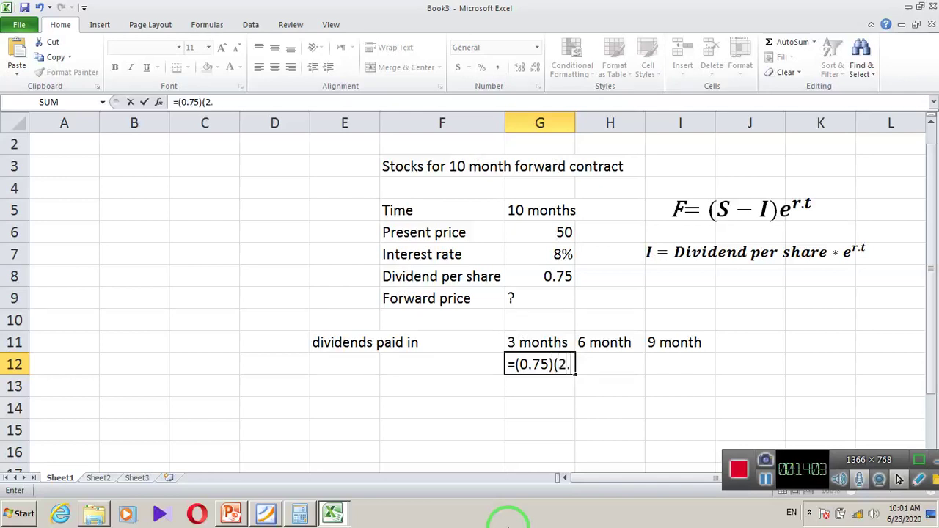
text(.712828)
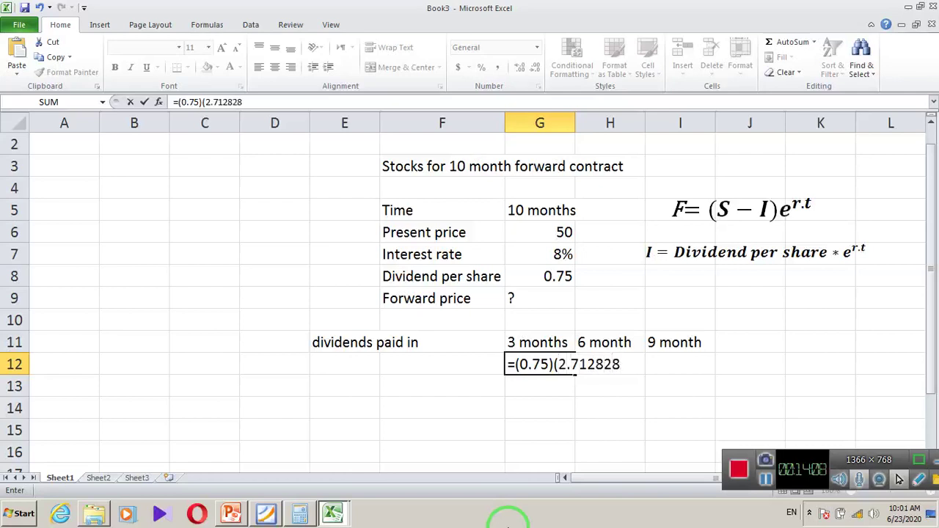
text()^)
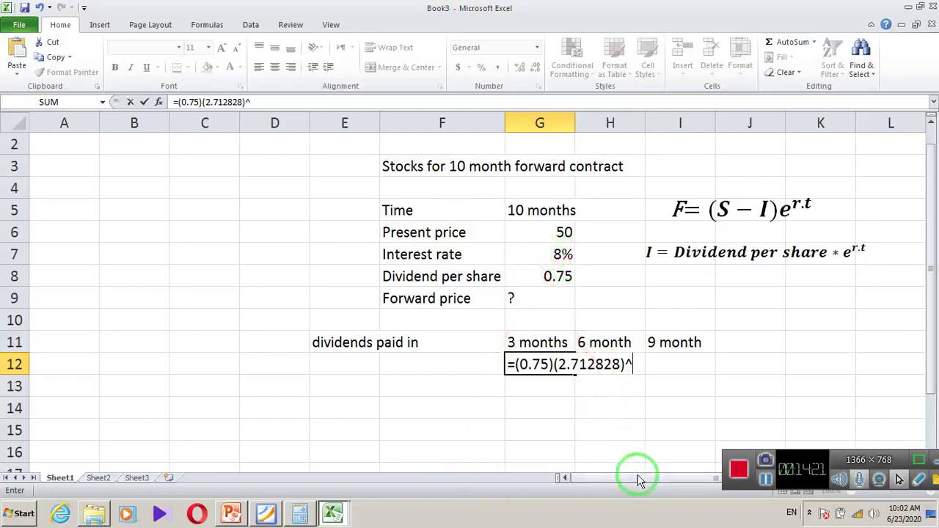
text(0.08(3/12)
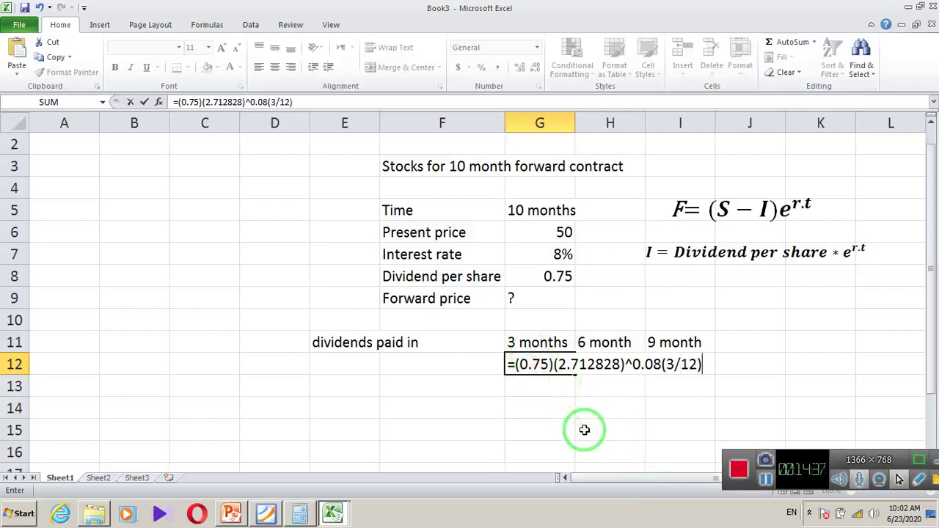
Enclose the exponent 0.08(3/12) in parentheses and accept the proposed correction to =(0.75)*(2.712828)^(0.08*(3/12)).
click(703, 363)
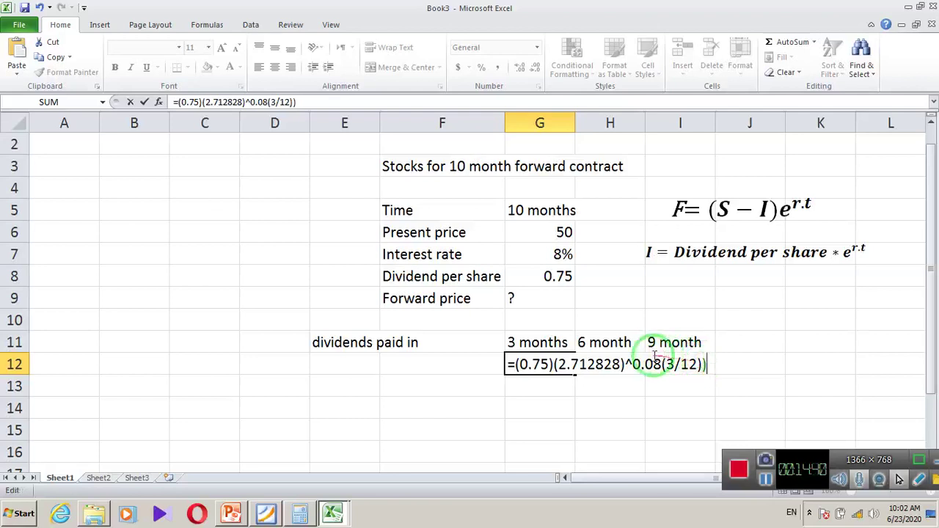
click(633, 364)
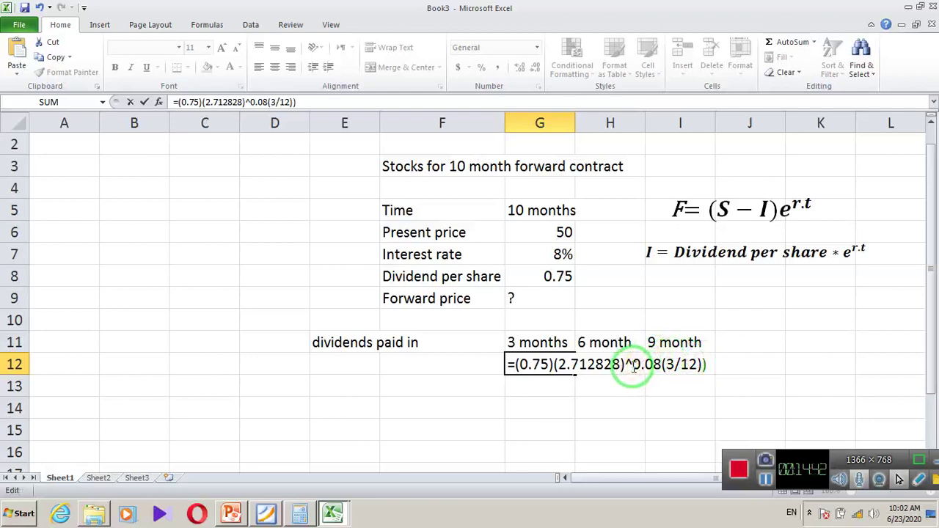
text(()
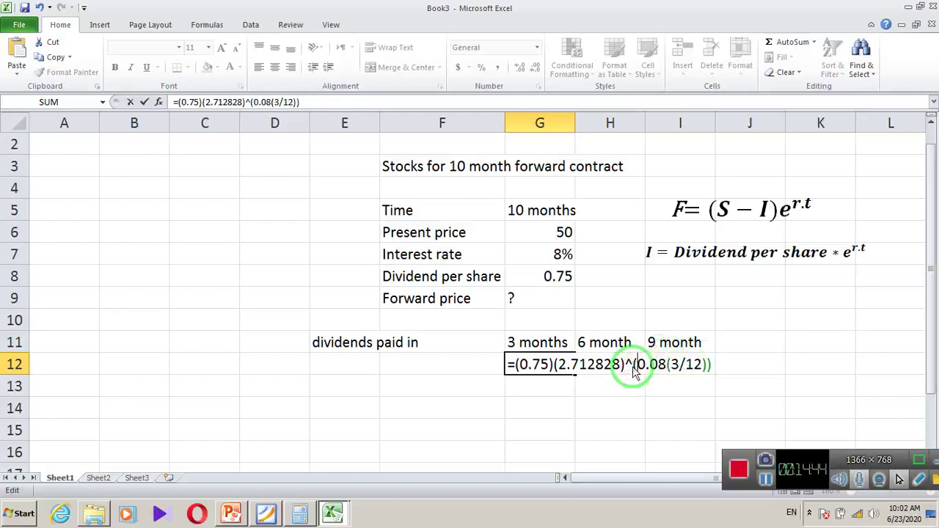
key(Return)
click(433, 304)
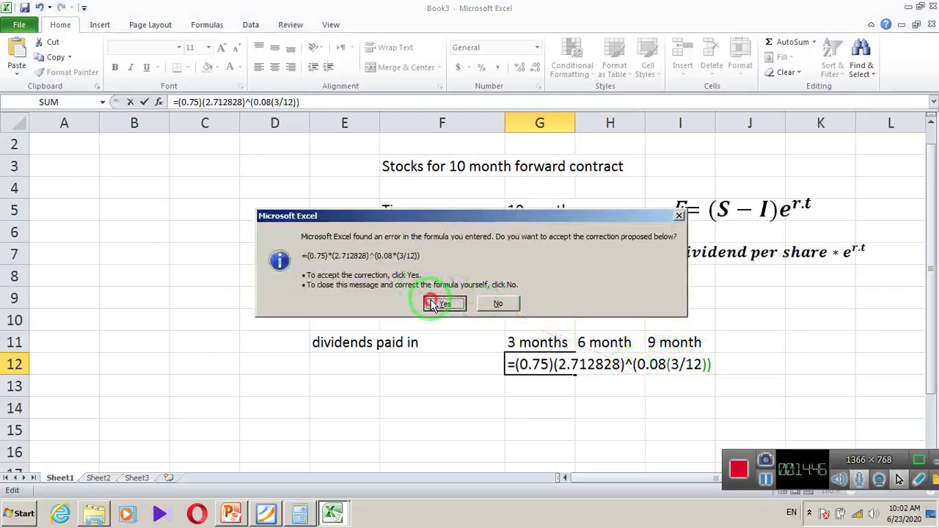
Check the formula in G12 against the dividend present value example in the chapter 3 PowerPoint presentation, and return to Book3 in Excel.
click(537, 379)
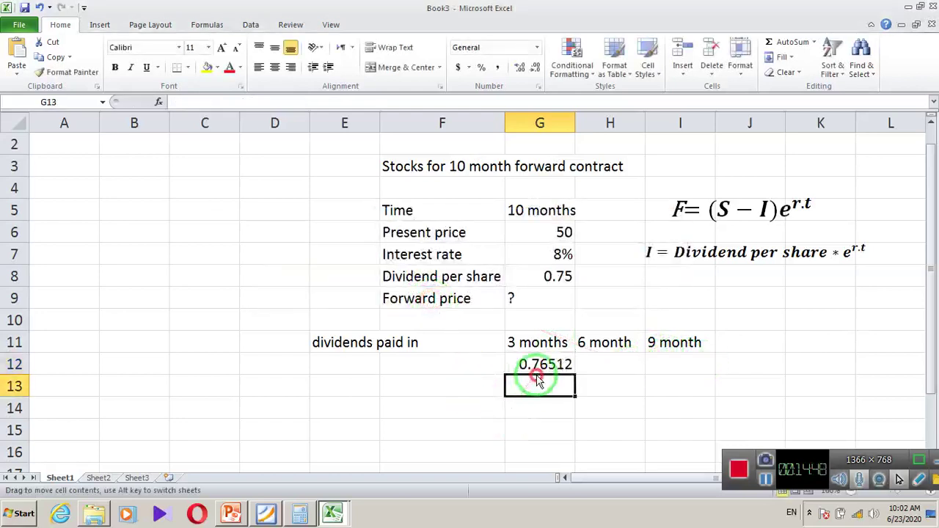
click(532, 363)
double_click(533, 364)
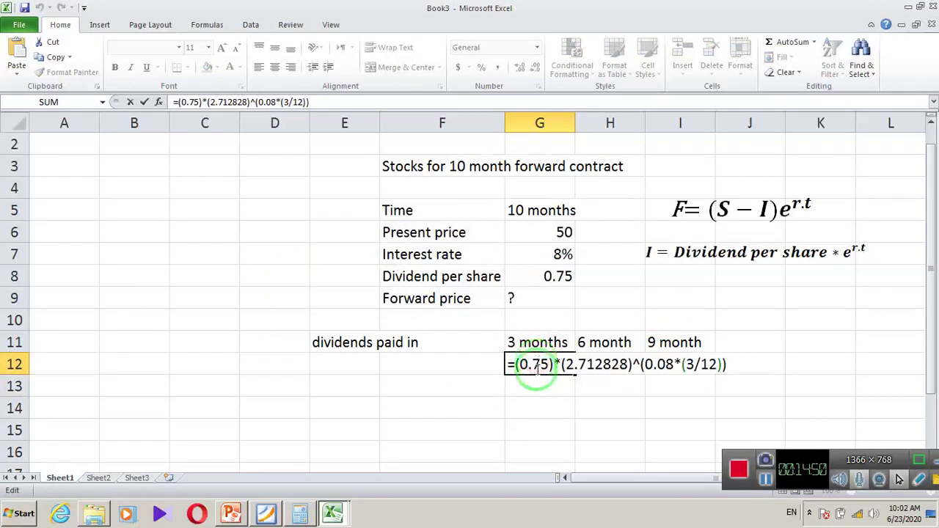
click(532, 394)
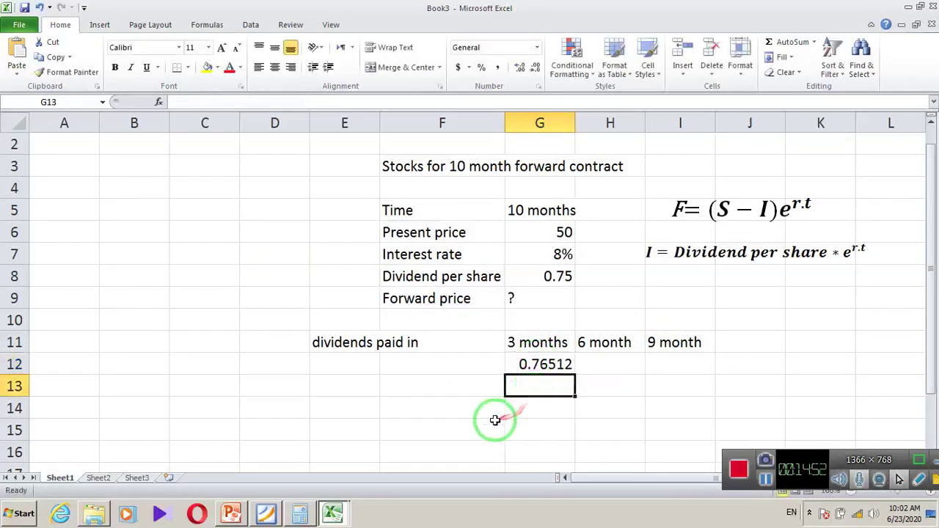
mouse_move(232, 517)
click(229, 484)
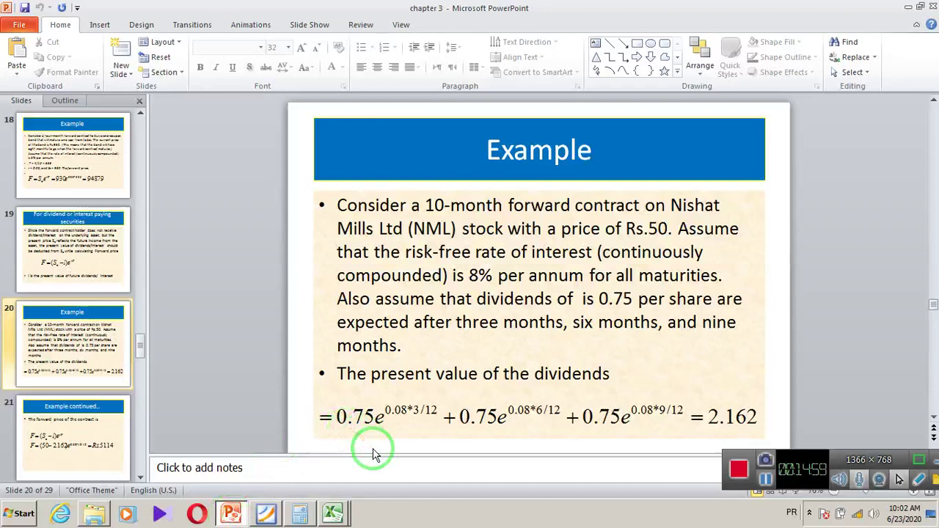
mouse_move(332, 512)
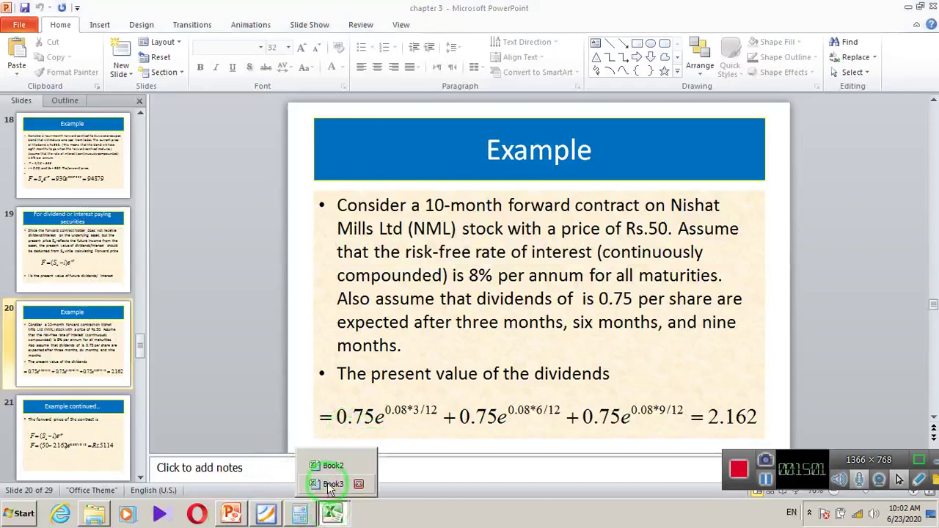
click(332, 485)
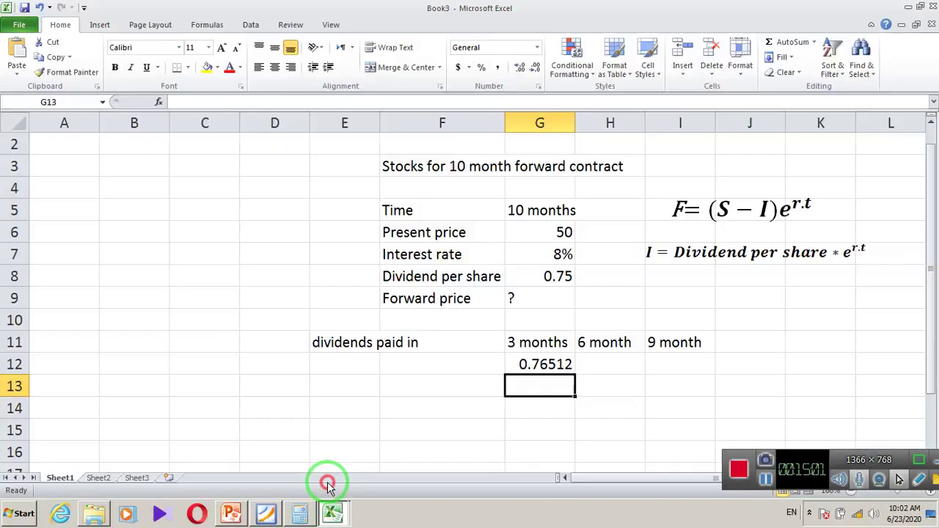
Reduce the 3-month dividend value in G12 to two decimal places.
click(538, 367)
click(536, 67)
click(536, 66)
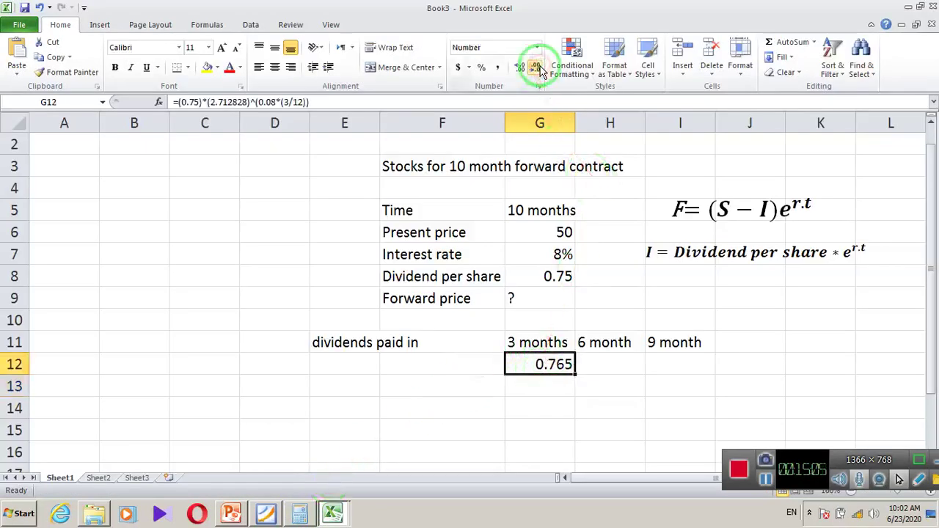
click(536, 67)
click(520, 385)
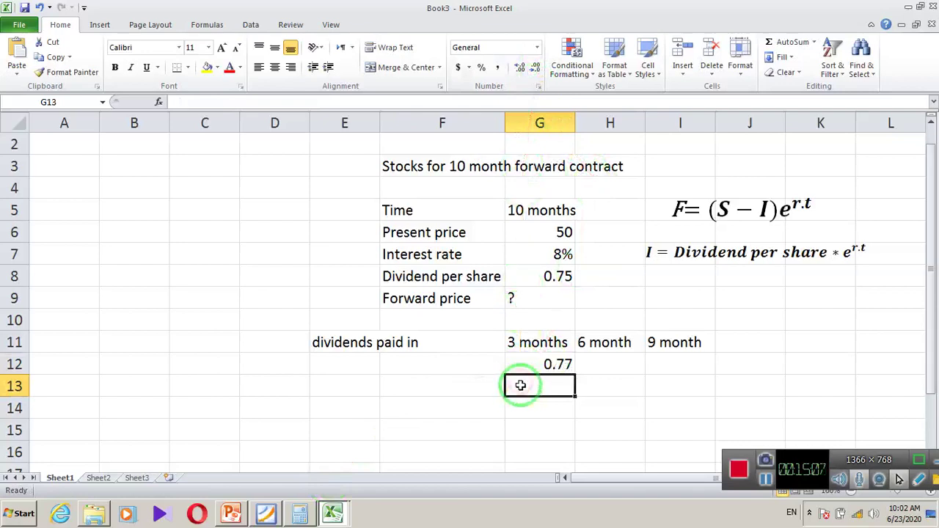
Check the G12 formula against the value of e and the dividend example in the chapter 3 PowerPoint presentation, and return to Book3 in Excel.
click(528, 364)
double_click(528, 367)
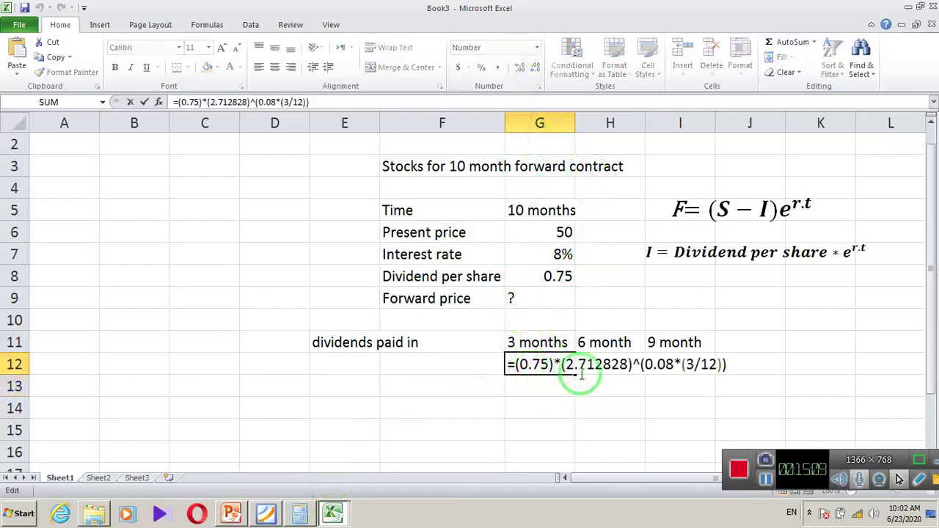
click(233, 514)
scroll(235, 303, up, 1)
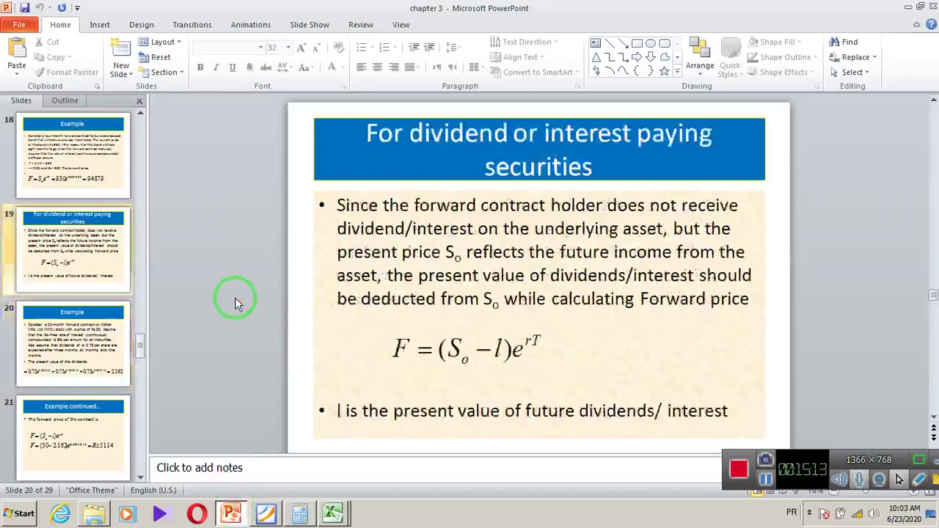
scroll(235, 303, up, 1)
scroll(235, 303, up, 2)
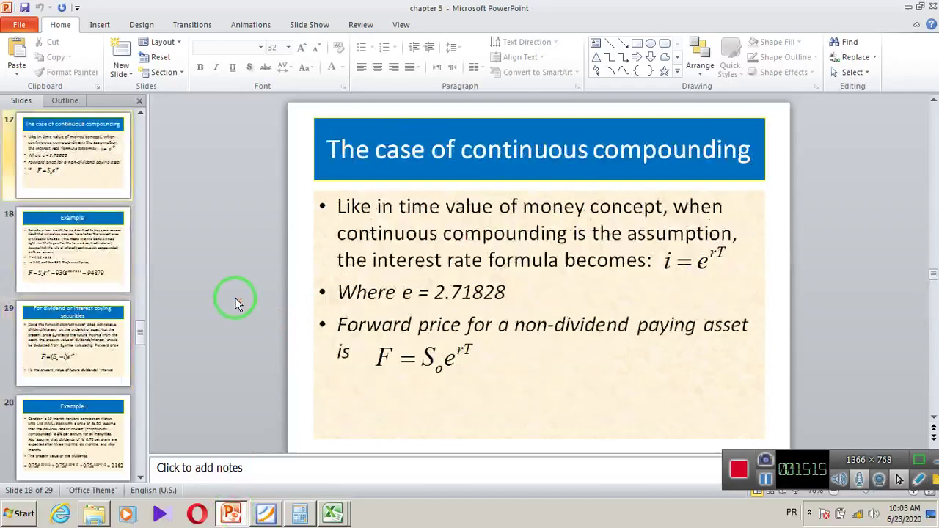
scroll(235, 303, down, 1)
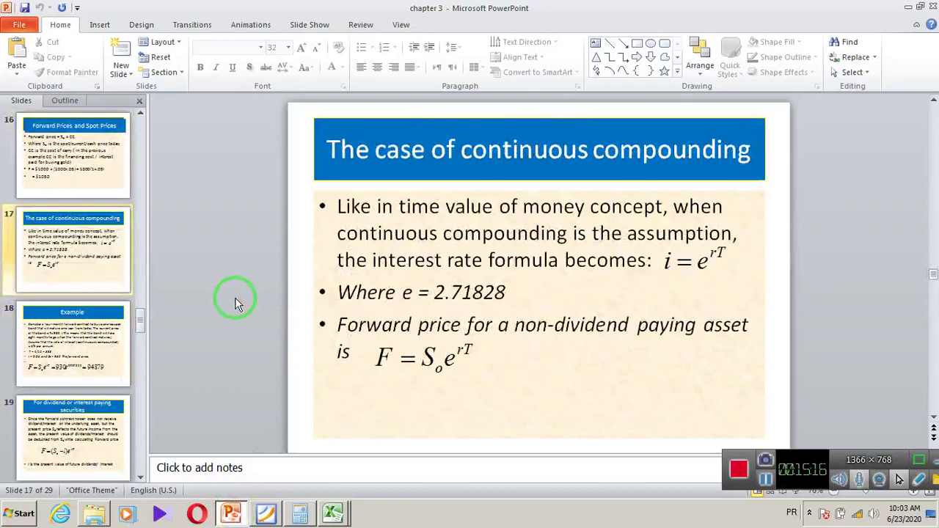
scroll(235, 303, down, 3)
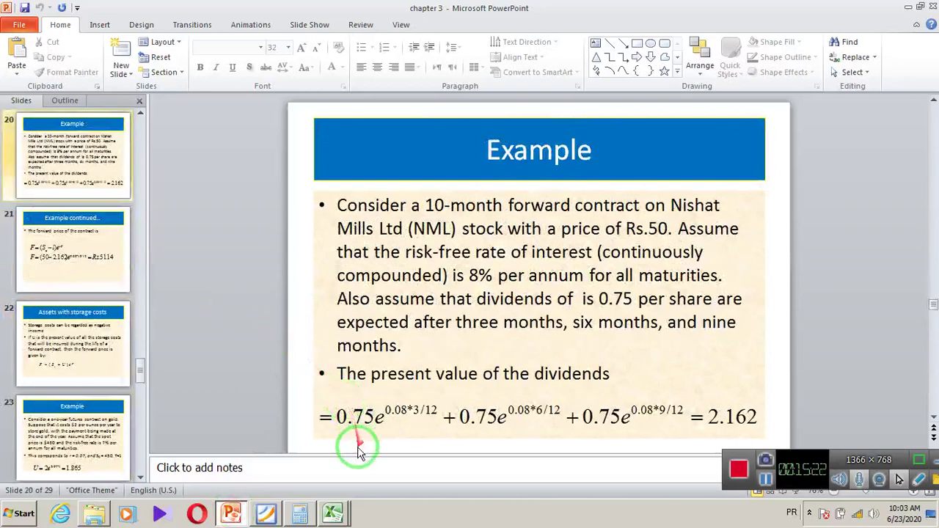
click(334, 516)
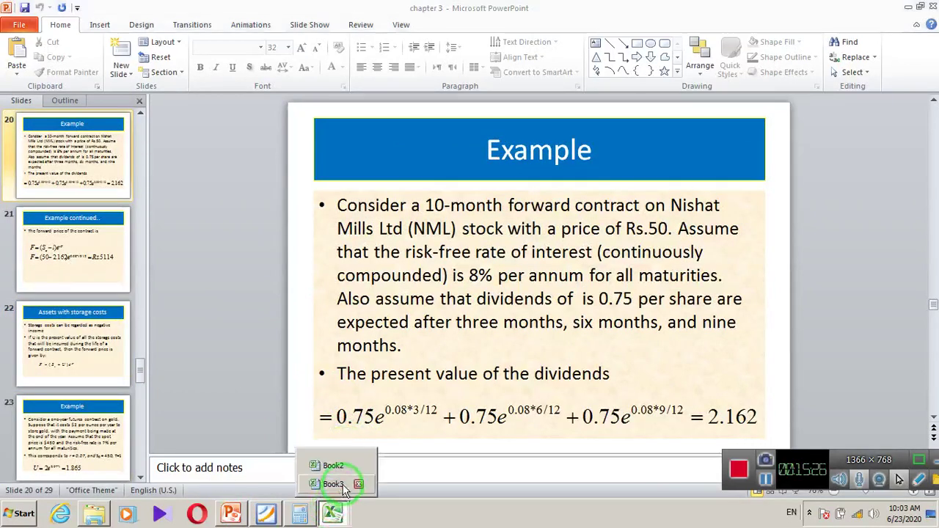
click(334, 485)
click(434, 422)
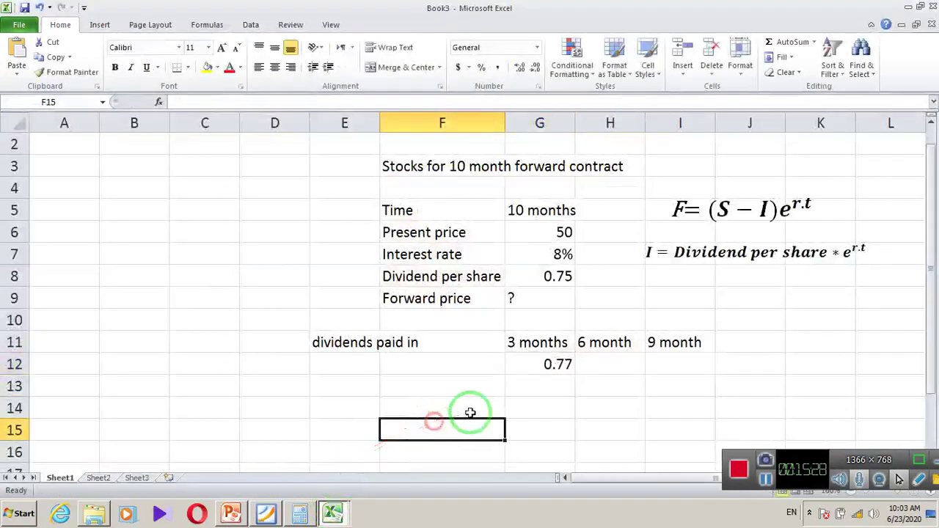
click(561, 363)
click(592, 364)
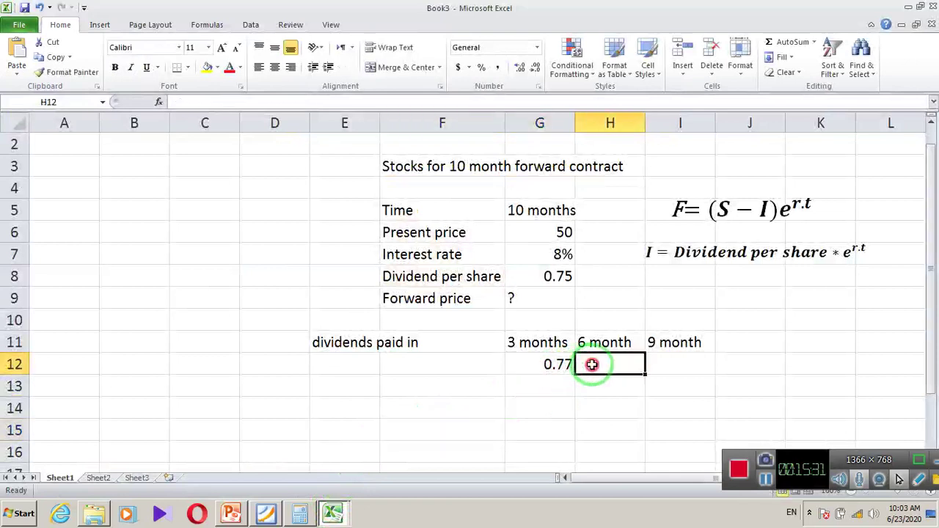
Shorten the constant e in the 3-month dividend formula in G12 to 2.71.
click(534, 365)
double_click(535, 362)
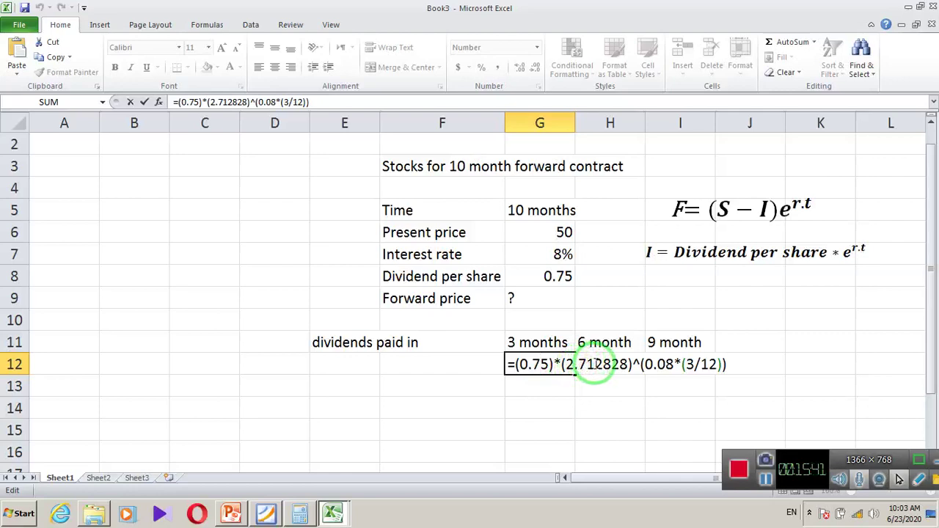
drag(594, 364, 622, 365)
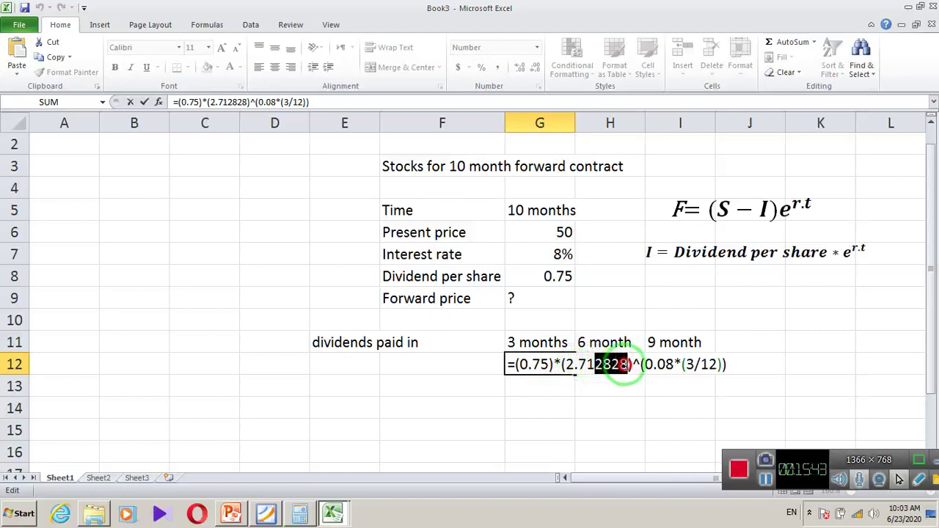
key(BackSpace)
key(Return)
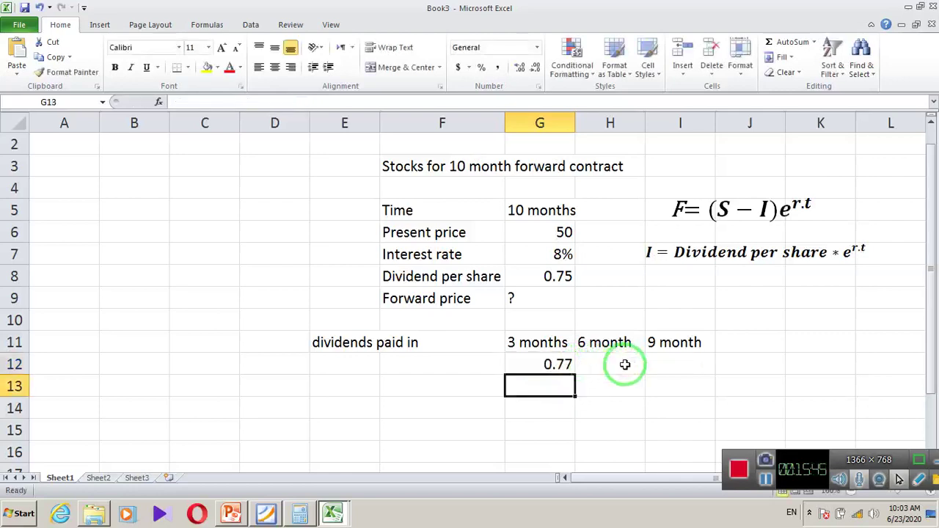
click(556, 363)
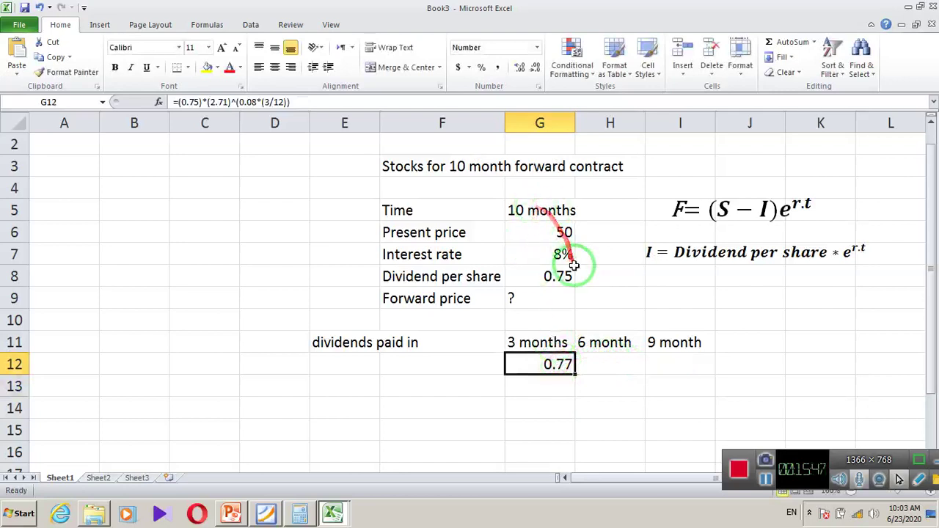
Copy the 3-month dividend formula from G12 to H12 and set its time fraction to 6/12.
click(609, 365)
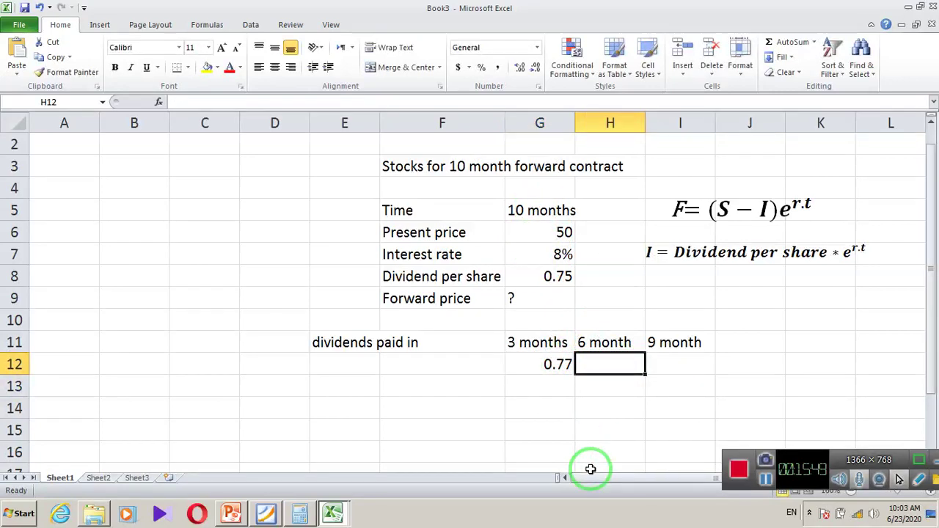
click(556, 367)
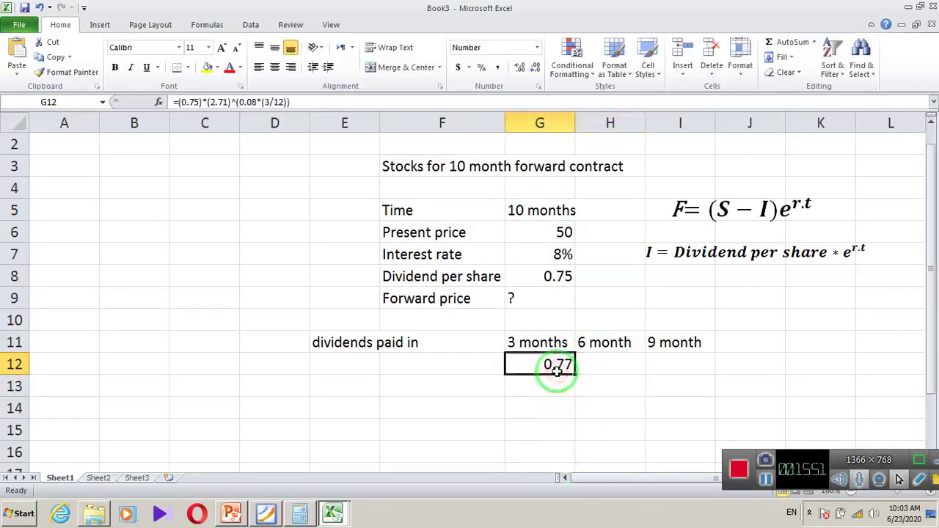
key(ctrl+c)
click(603, 368)
key(ctrl+v)
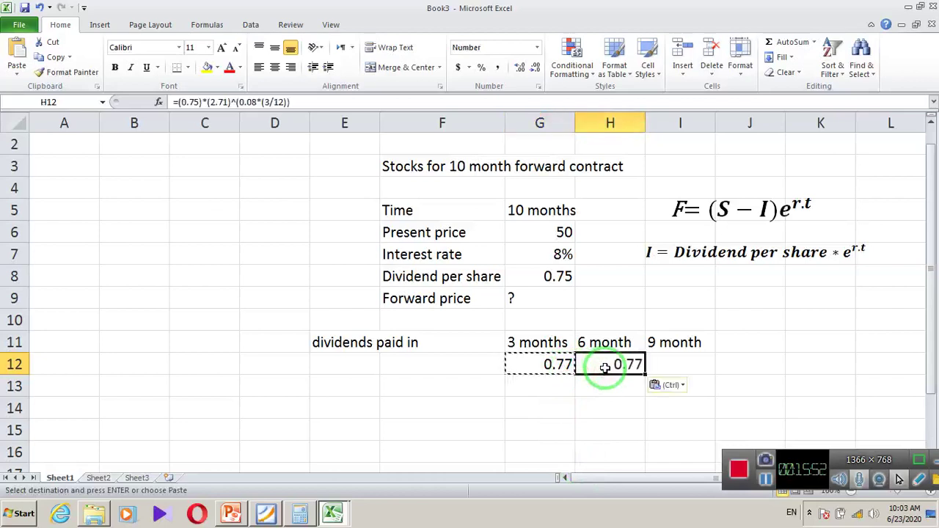
double_click(608, 368)
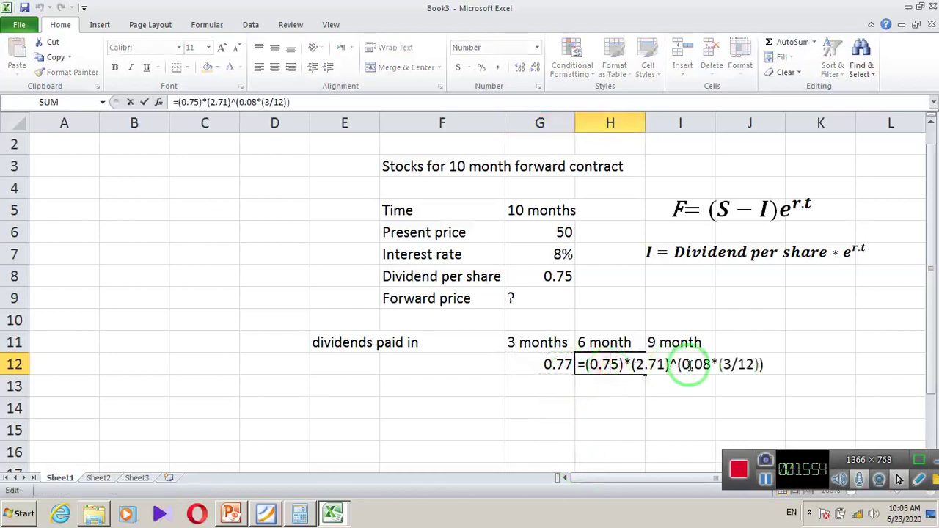
double_click(726, 364)
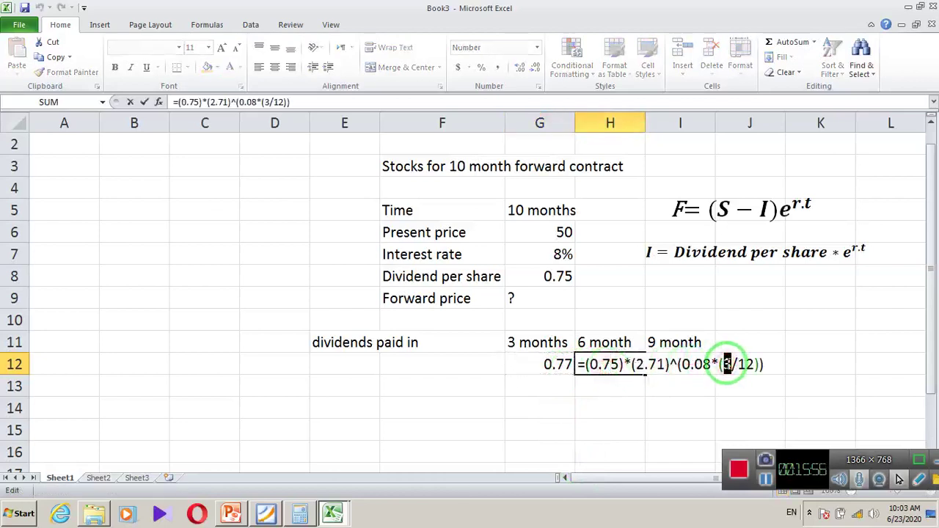
text(6)
key(Return)
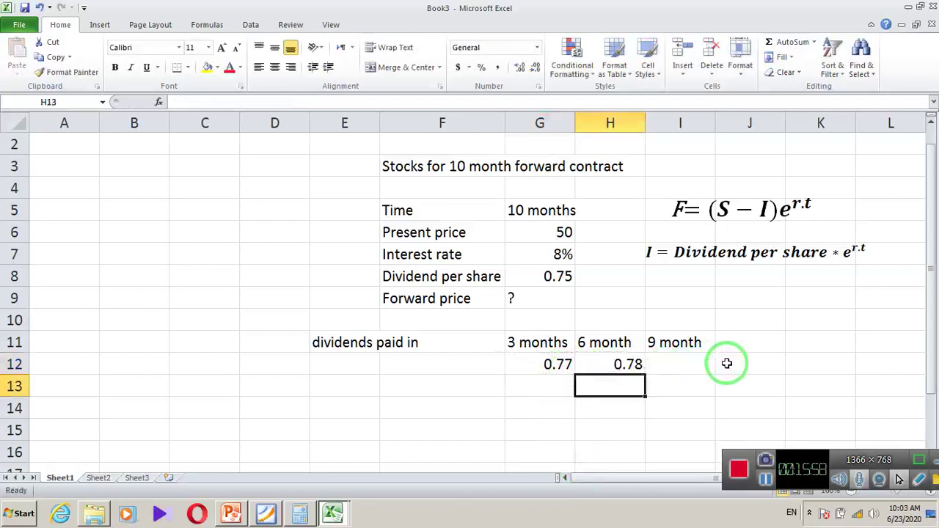
Copy the 6-month dividend formula from H12 to I12 and set its time fraction to 9/12.
click(680, 364)
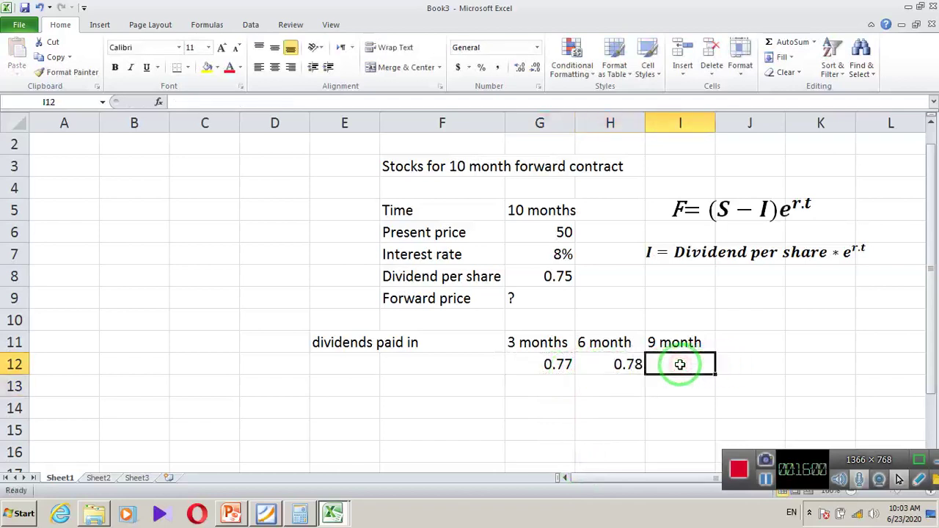
click(621, 367)
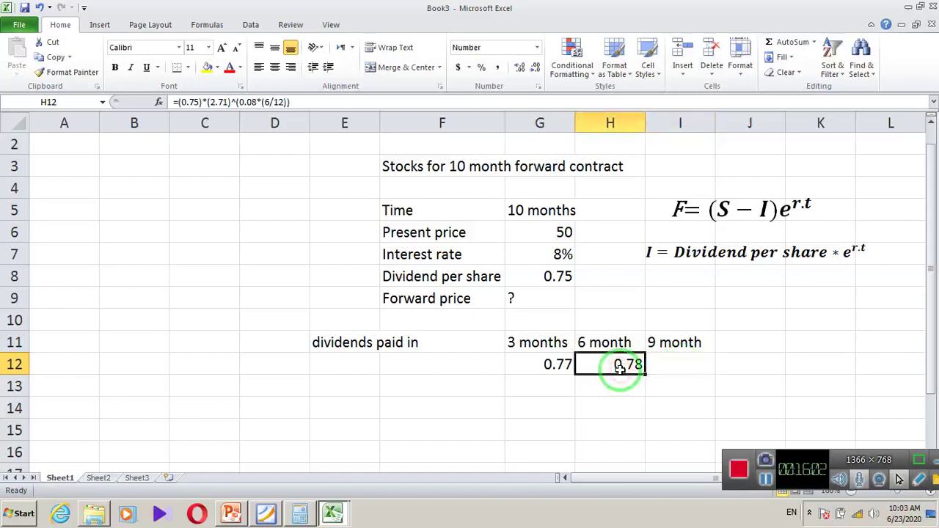
key(ctrl+c)
click(676, 365)
key(ctrl+v)
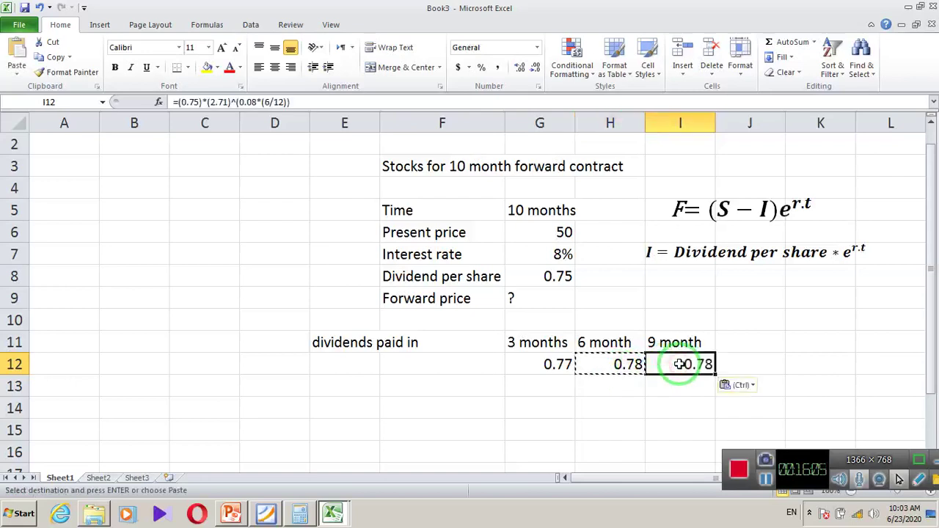
click(686, 348)
click(688, 365)
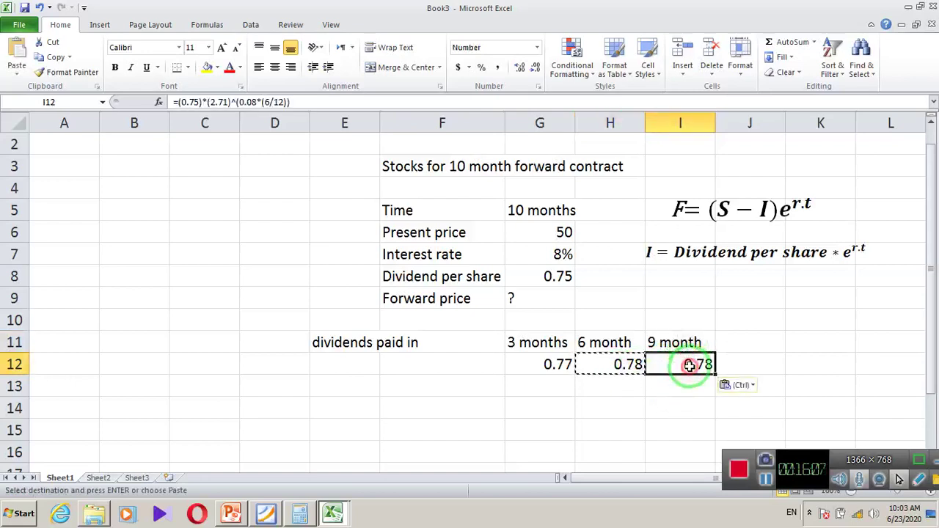
double_click(690, 365)
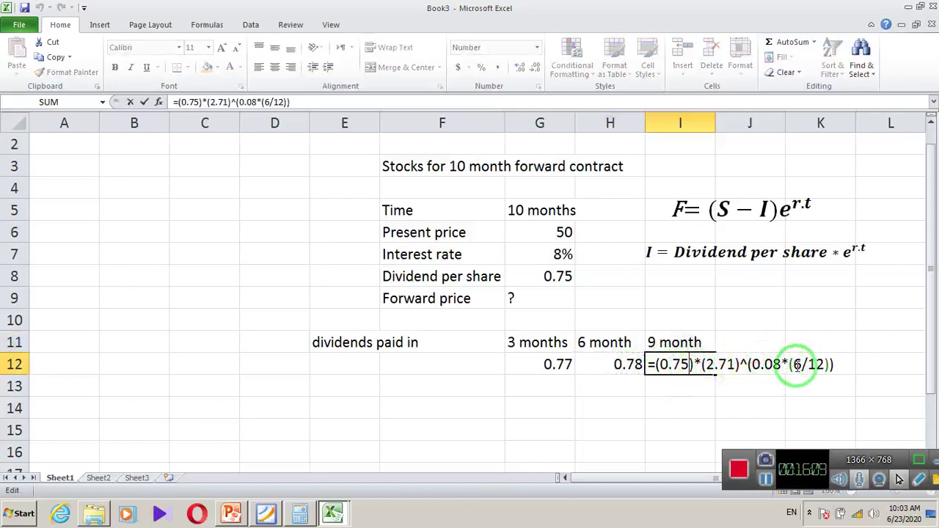
drag(792, 365, 800, 365)
text(9)
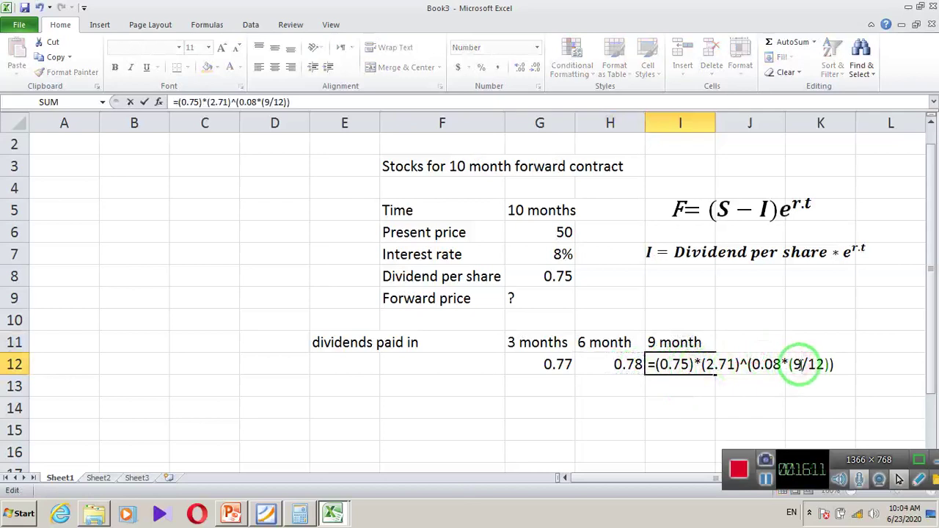
key(Return)
Review how the PowerPoint example adds the three dividend present values, and return to the dividend values in row 12 of Book3 in Excel.
click(566, 403)
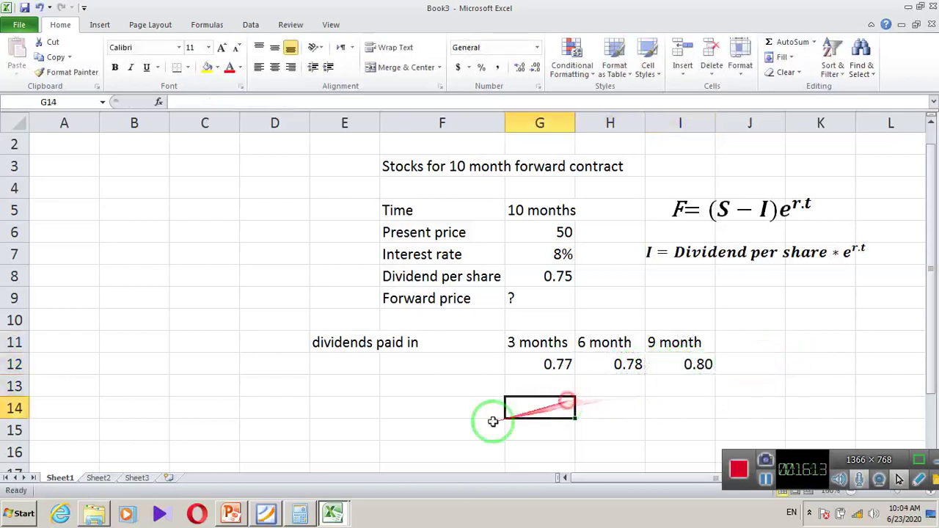
click(232, 514)
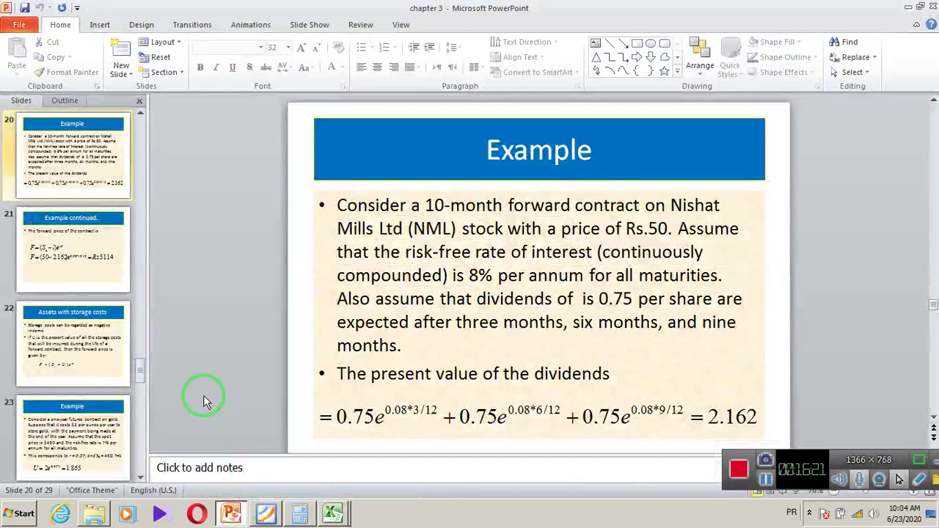
click(331, 512)
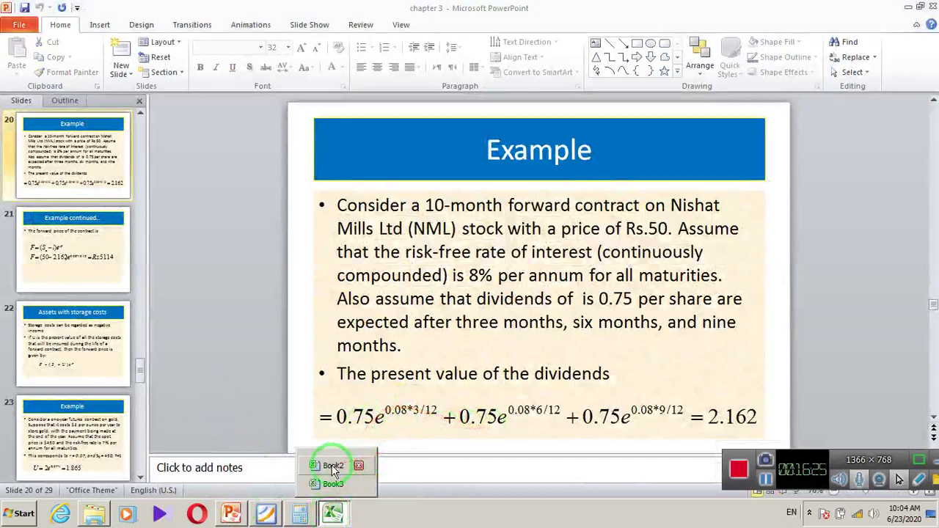
click(332, 484)
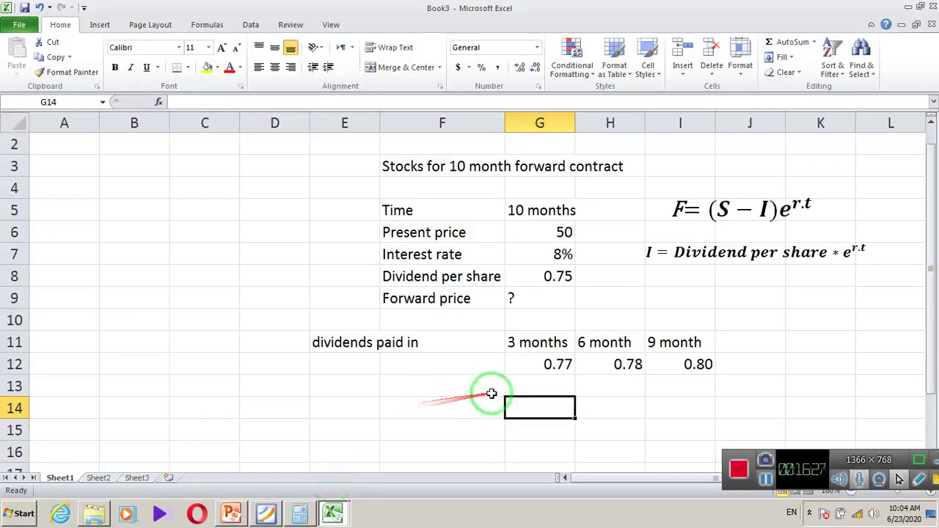
click(530, 381)
click(541, 362)
click(608, 362)
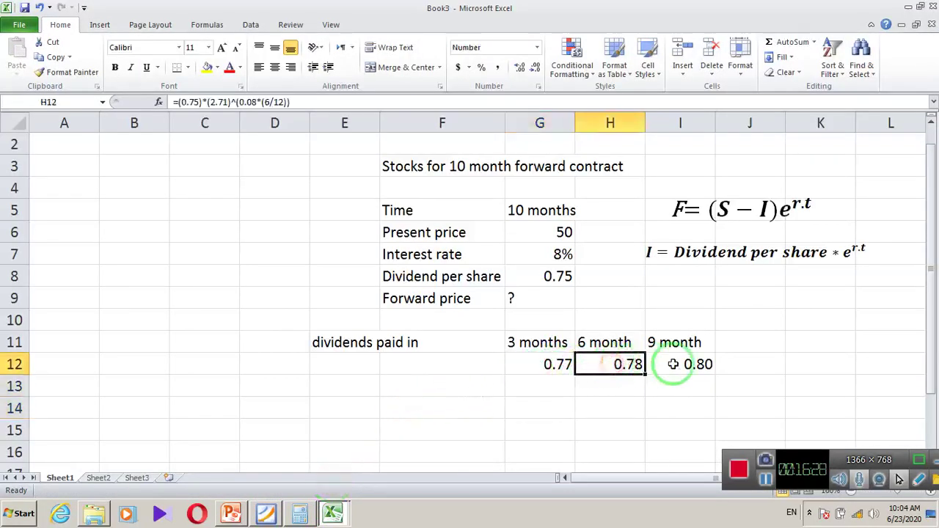
click(684, 364)
Enter the label I in cell G13 below the 3-month dividend.
click(517, 383)
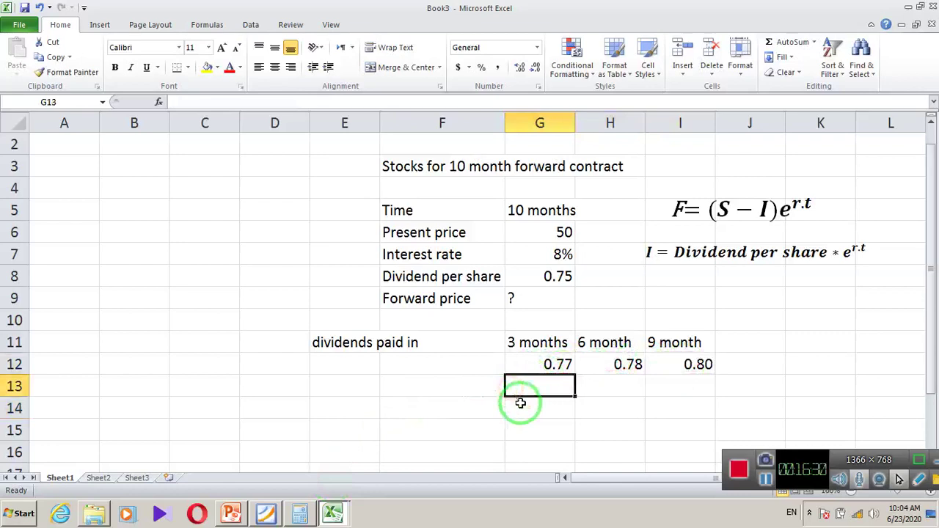
text(=)
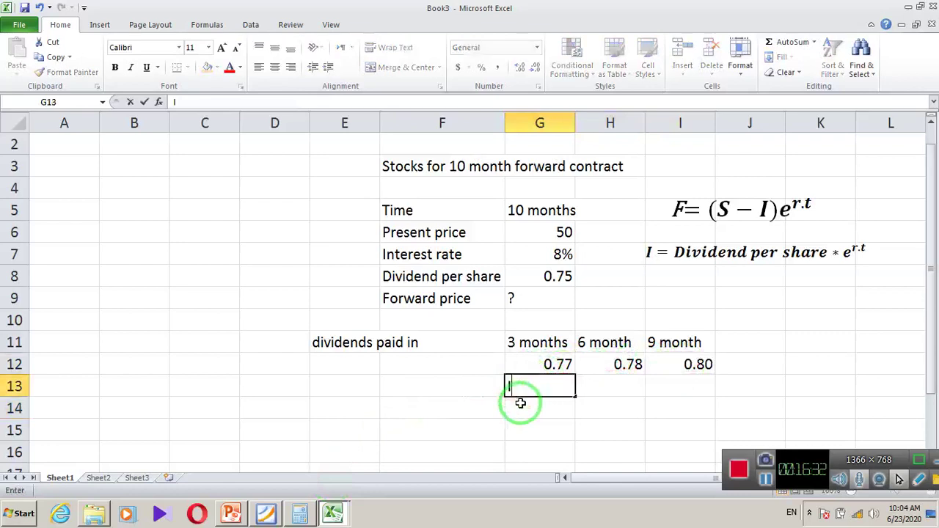
click(593, 388)
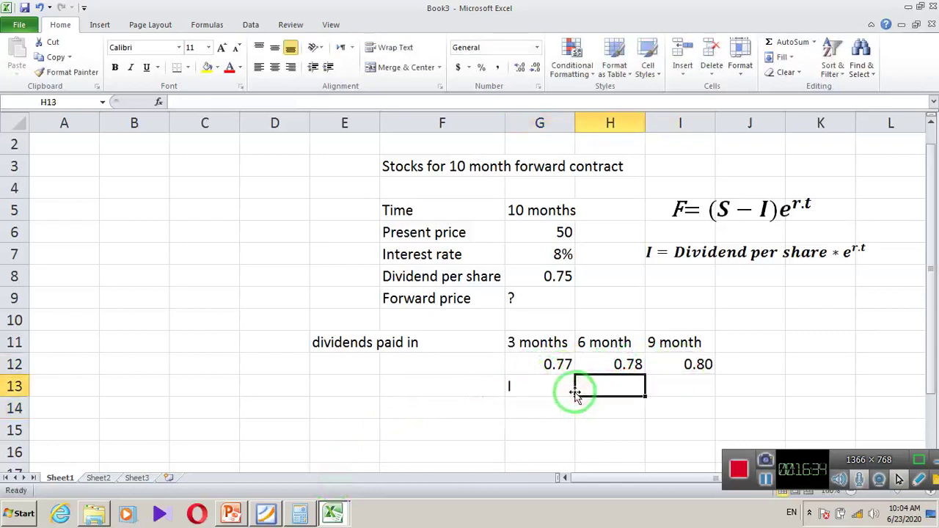
click(542, 389)
Total the 3-, 6- and 9-month dividend values in cell H13 with the formula =G12+H12+I12.
click(608, 385)
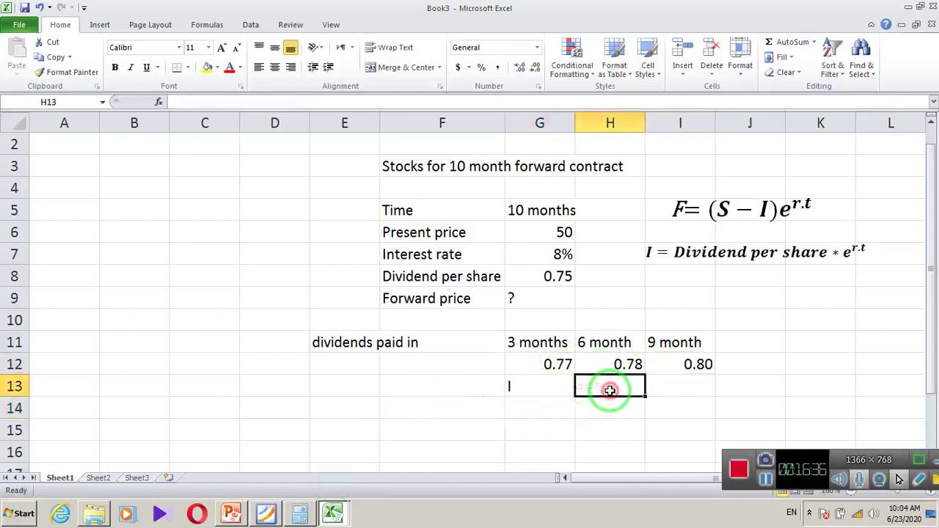
text(=)
click(564, 362)
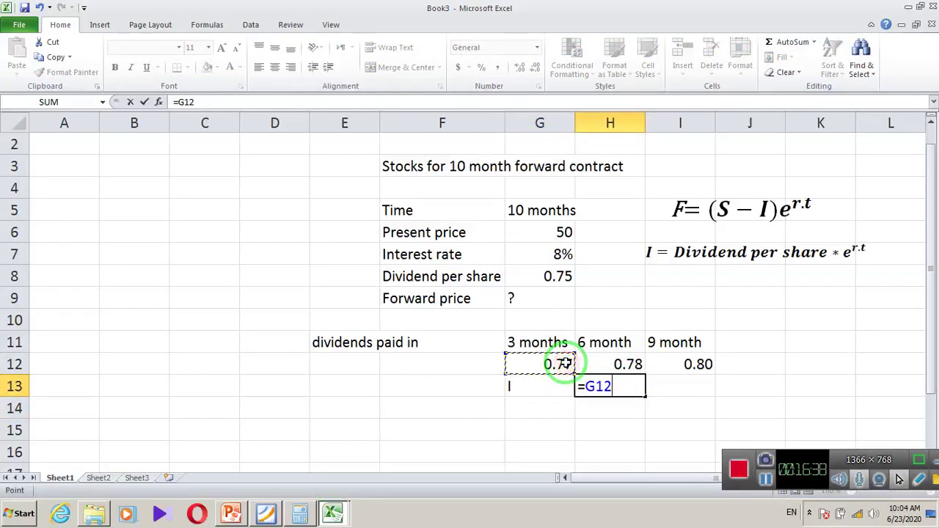
text(+)
click(603, 364)
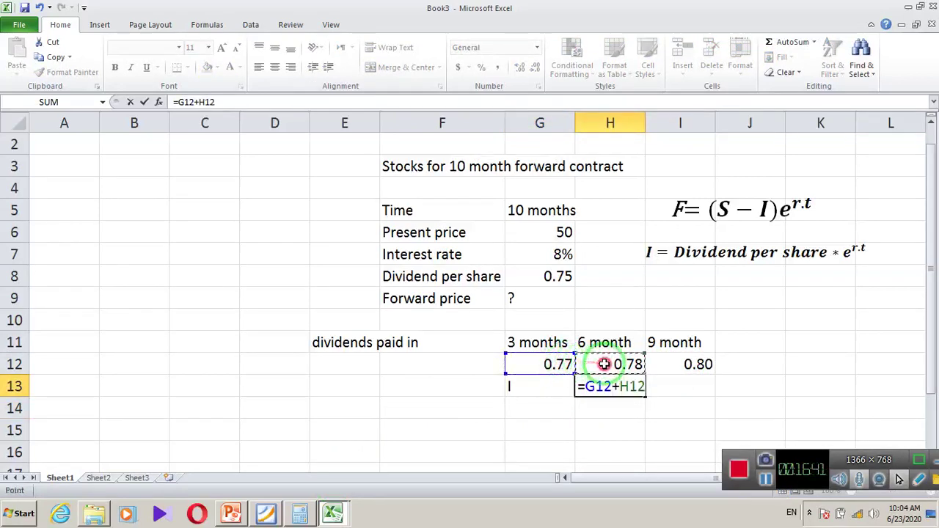
text(+)
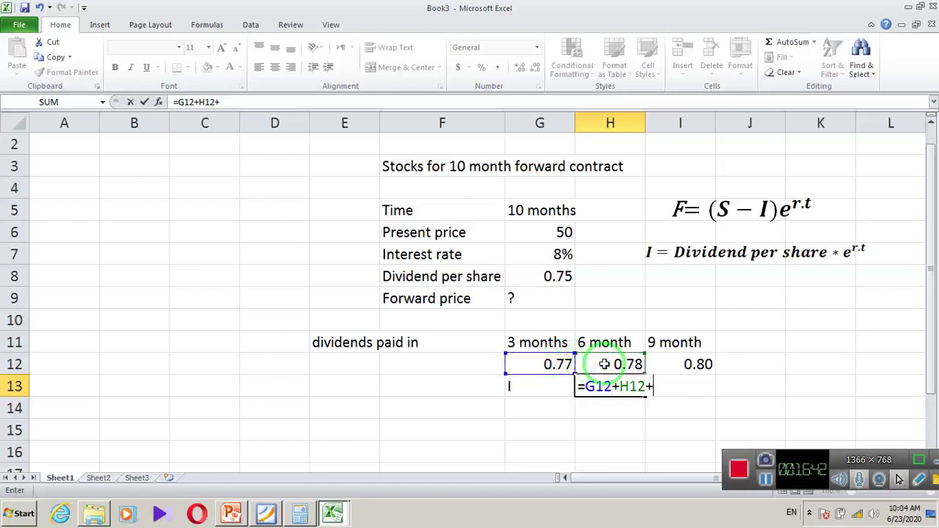
click(684, 364)
key(Return)
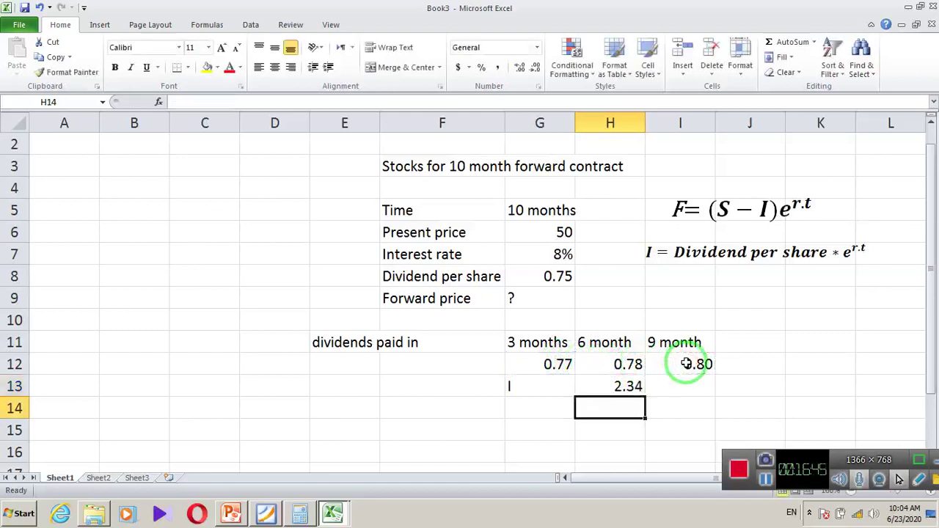
Check the dividend total against the present value in the PowerPoint example and return to Book3 in Excel.
click(229, 515)
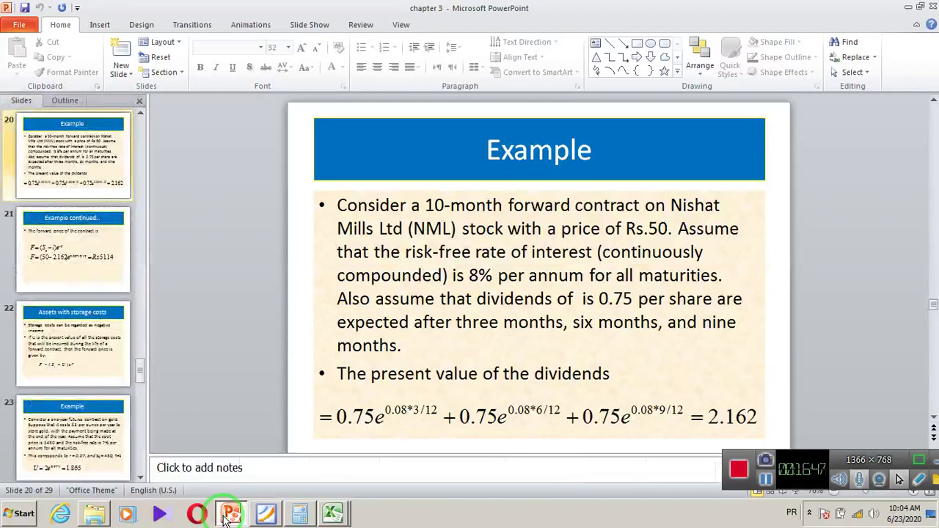
click(332, 514)
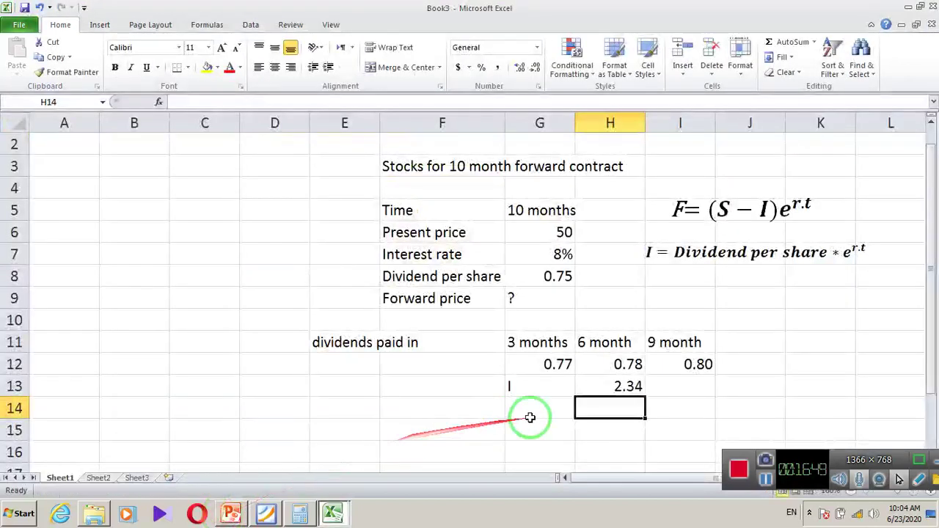
Try showing the dividend total in H13 with fewer decimal places and restore its two decimals.
click(633, 386)
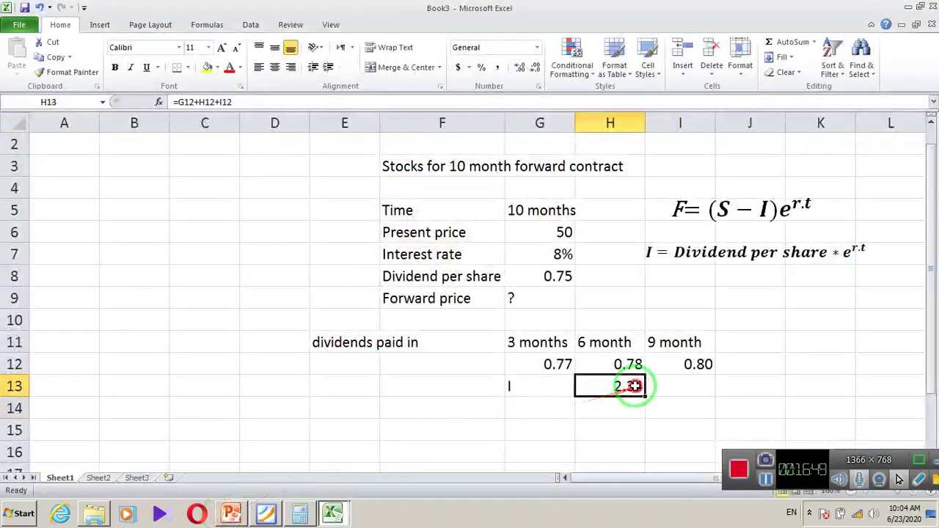
click(536, 70)
click(536, 69)
click(521, 70)
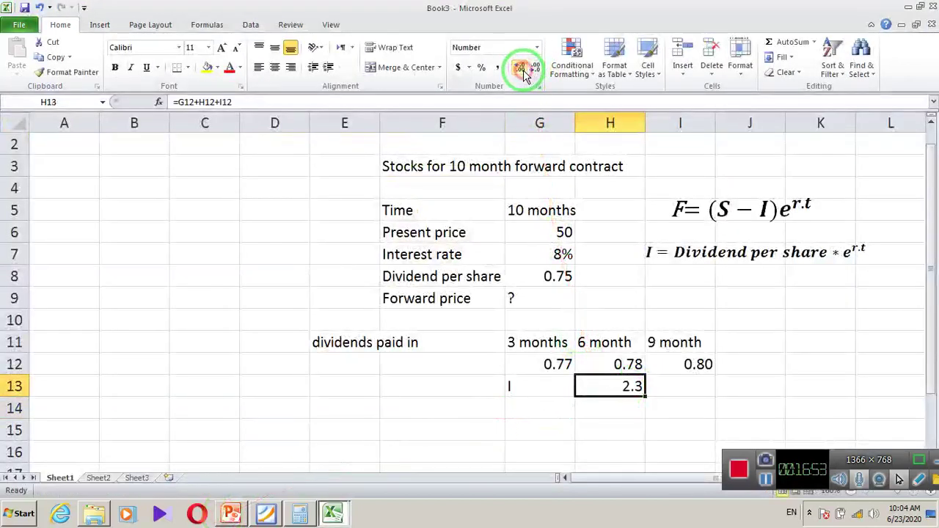
click(521, 70)
click(520, 408)
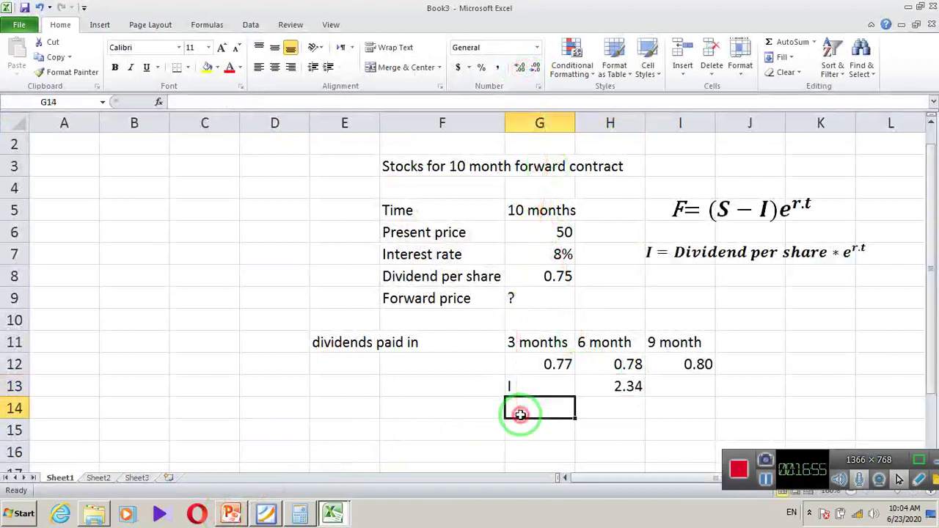
click(555, 386)
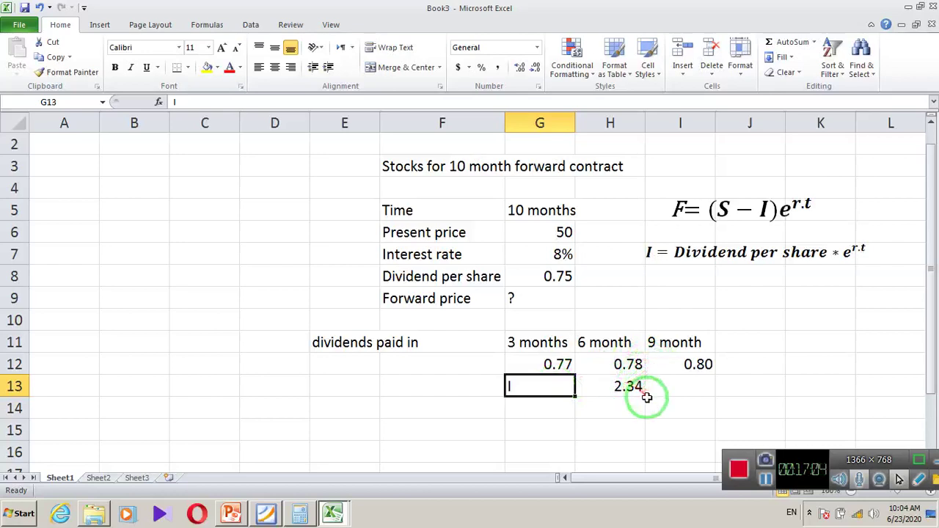
click(418, 411)
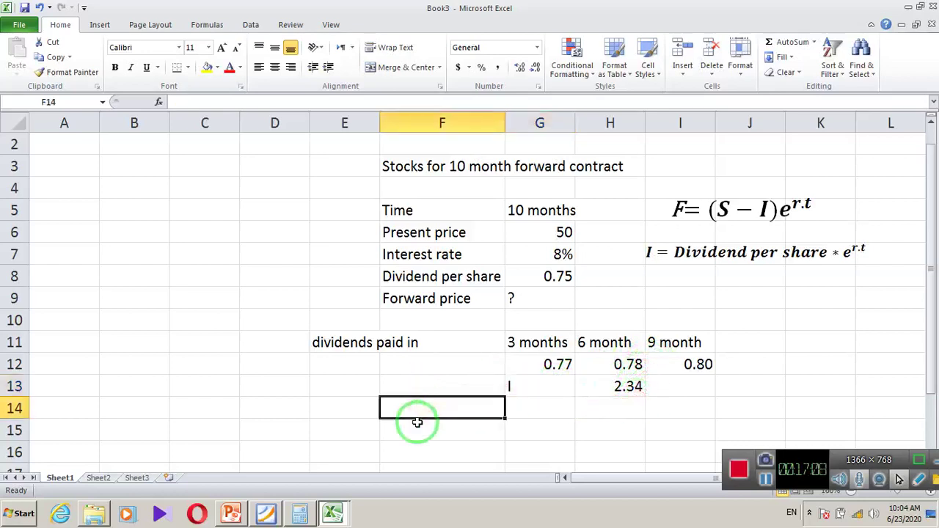
text(f)
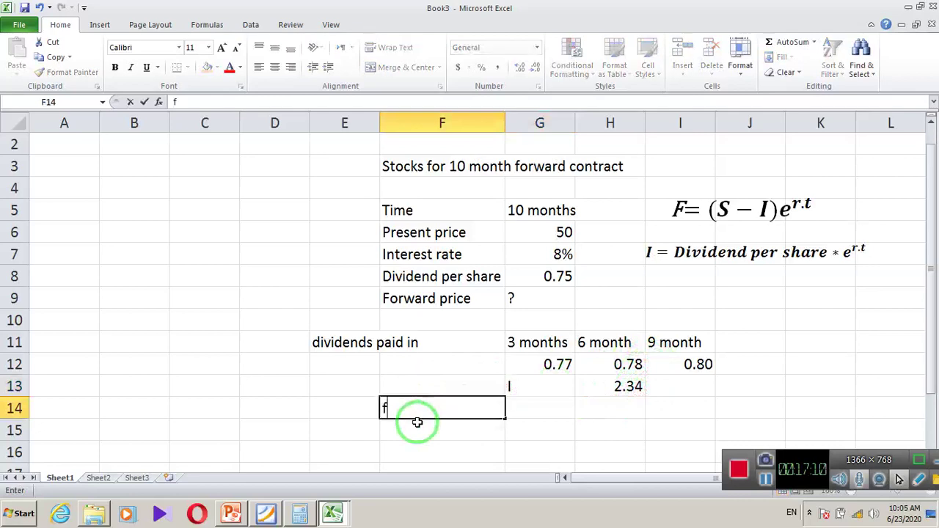
key(BackSpace)
Enter the label F in E14 and begin the forward price formula =(50-2.34)*(2.71282)^0.08* in F14.
click(355, 406)
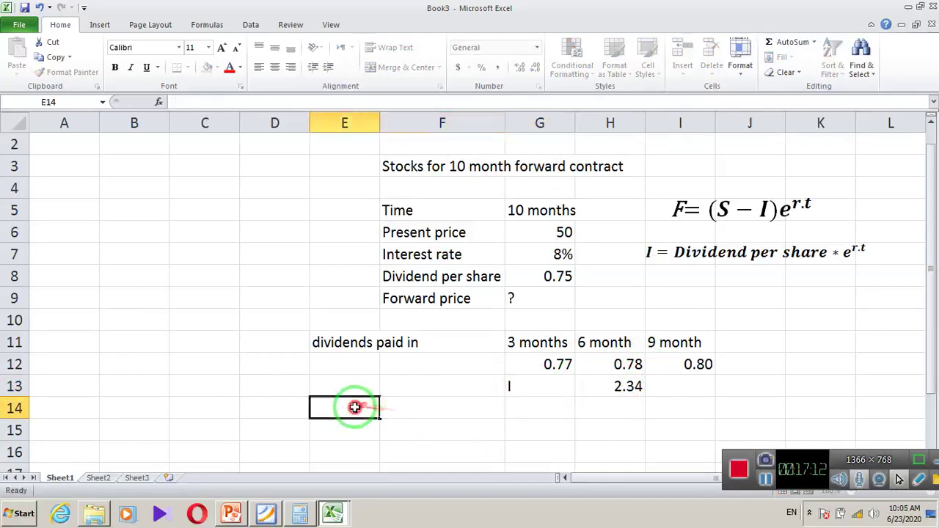
text(F)
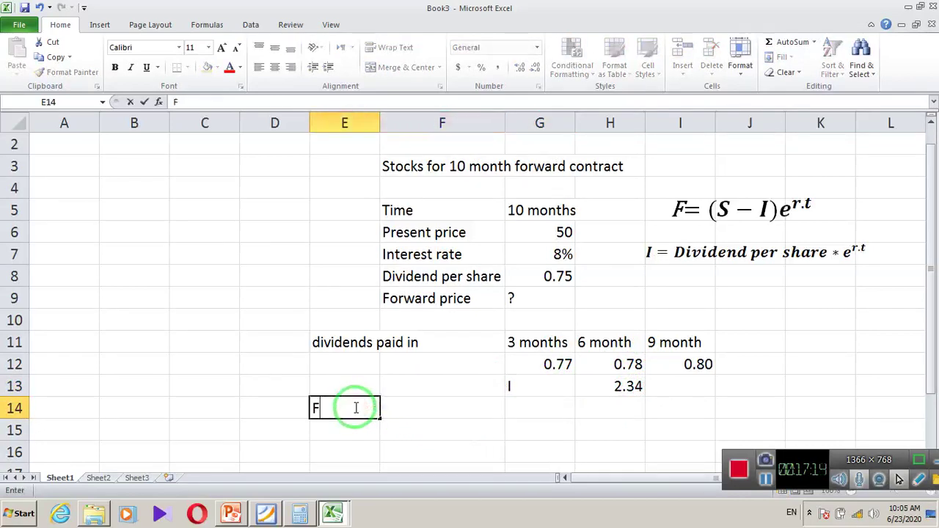
click(400, 409)
text(=)
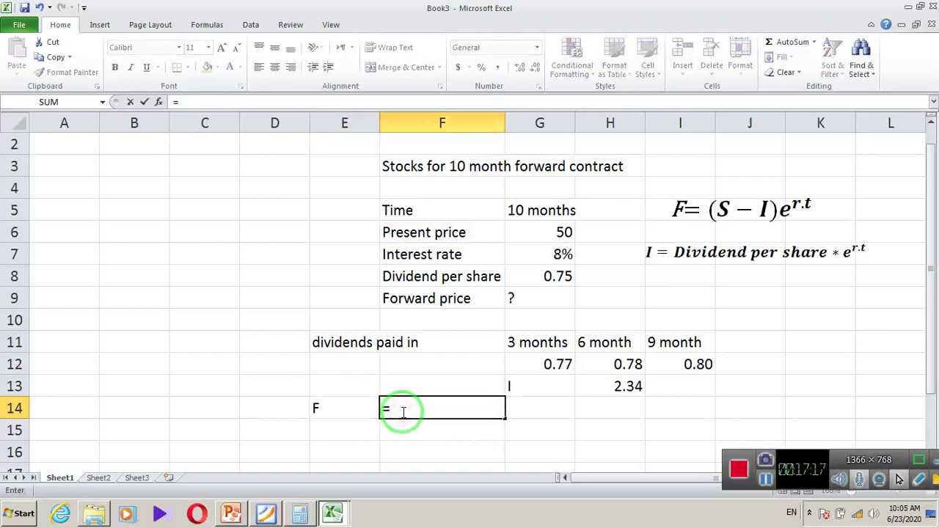
text((50)
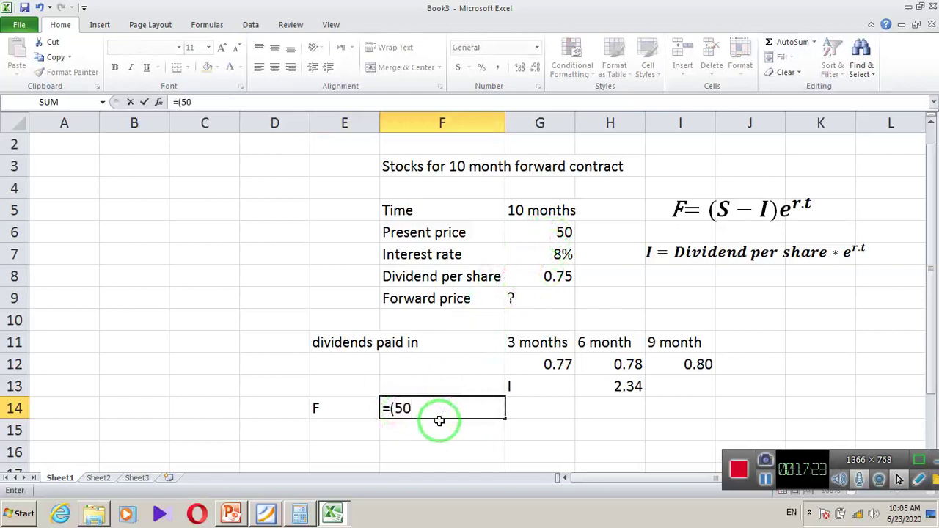
text(-)
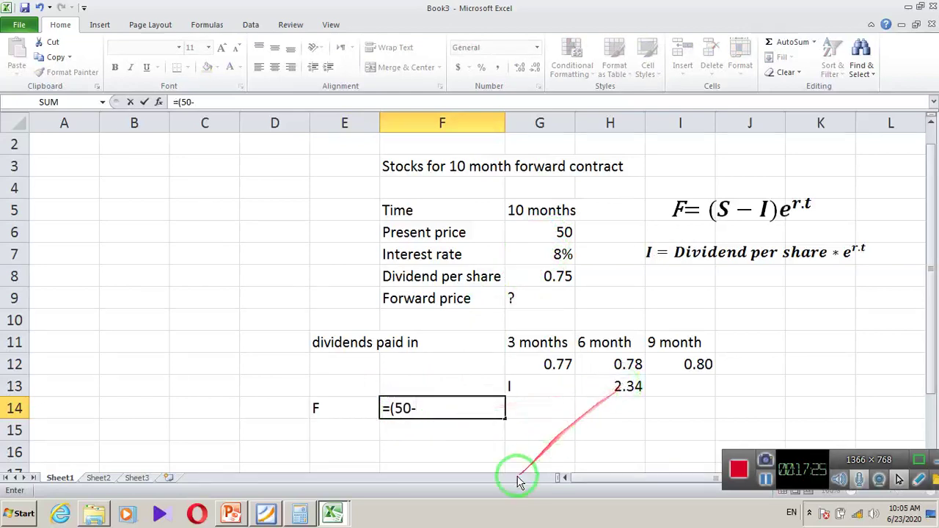
text(2.34)*(2.71282)
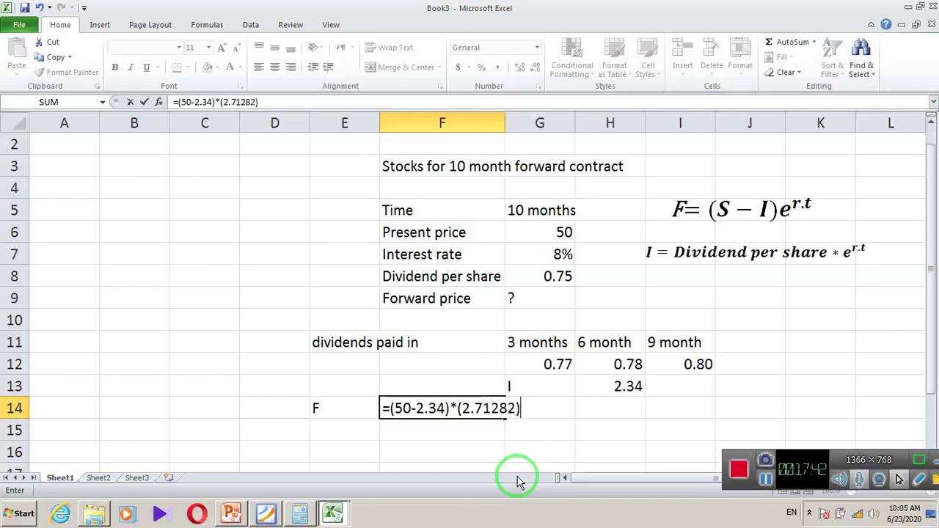
text(^)
text(0.08)
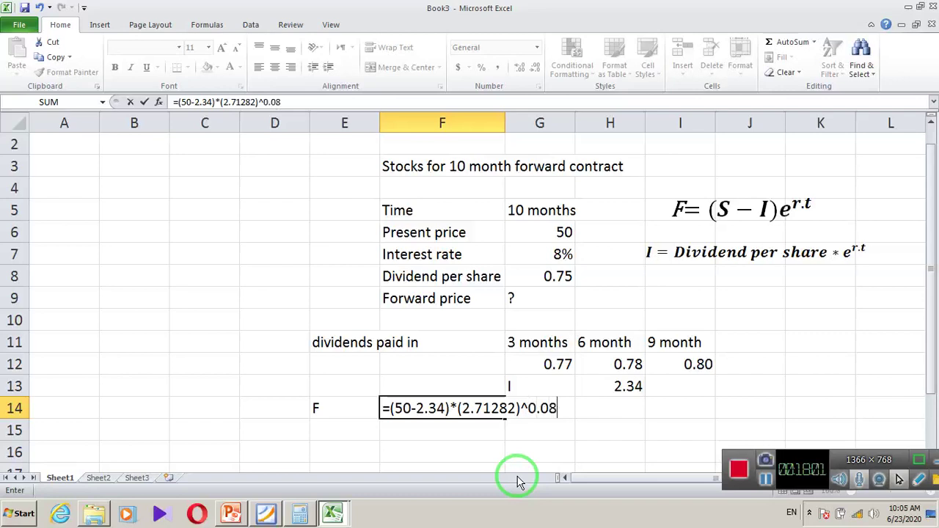
text(*)
Switch to PowerPoint and review the forward price formula and its time exponent on the example slides.
click(233, 515)
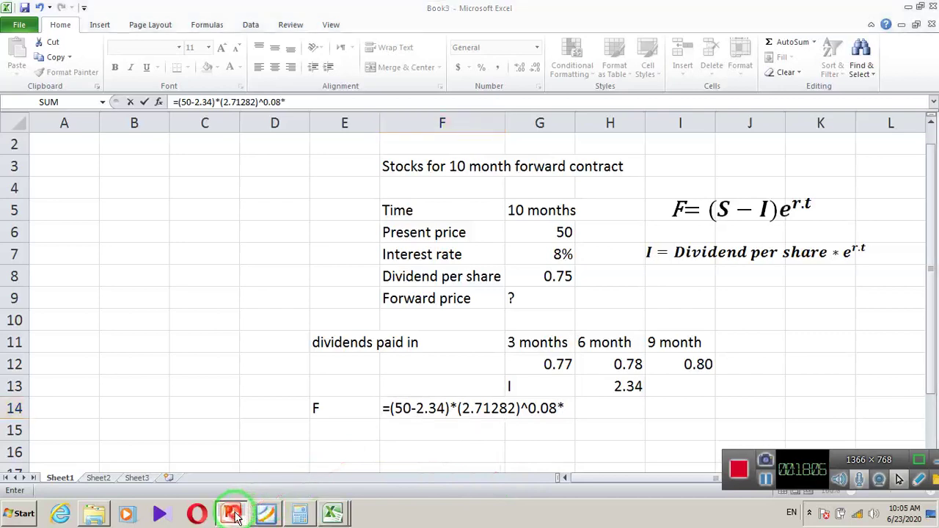
scroll(213, 370, down, 2)
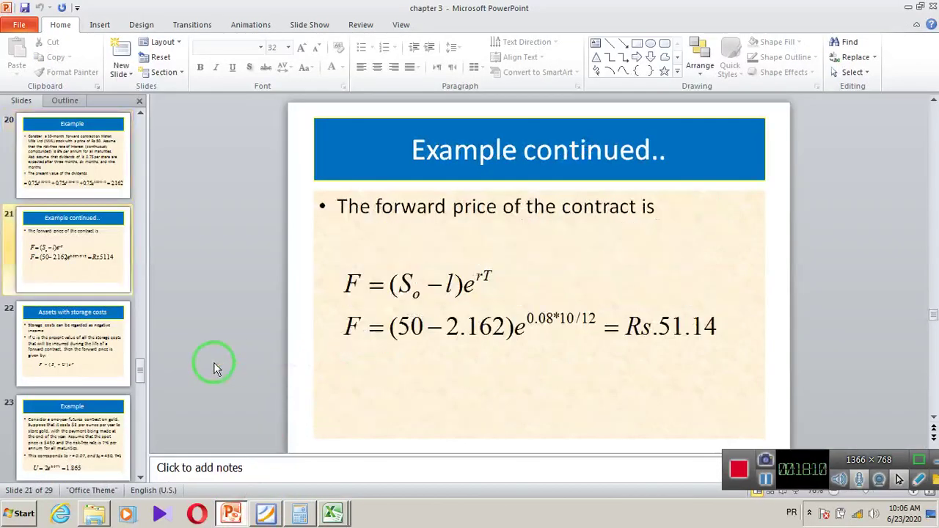
scroll(213, 368, up, 1)
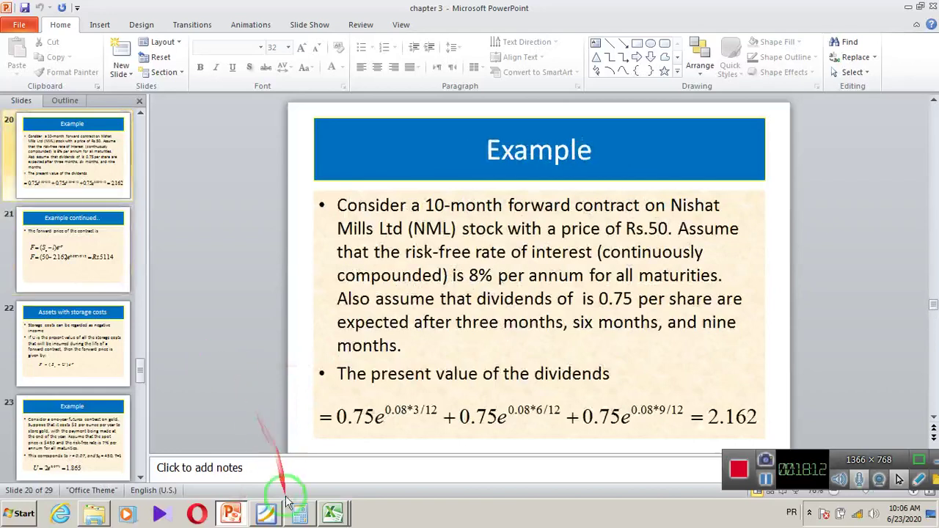